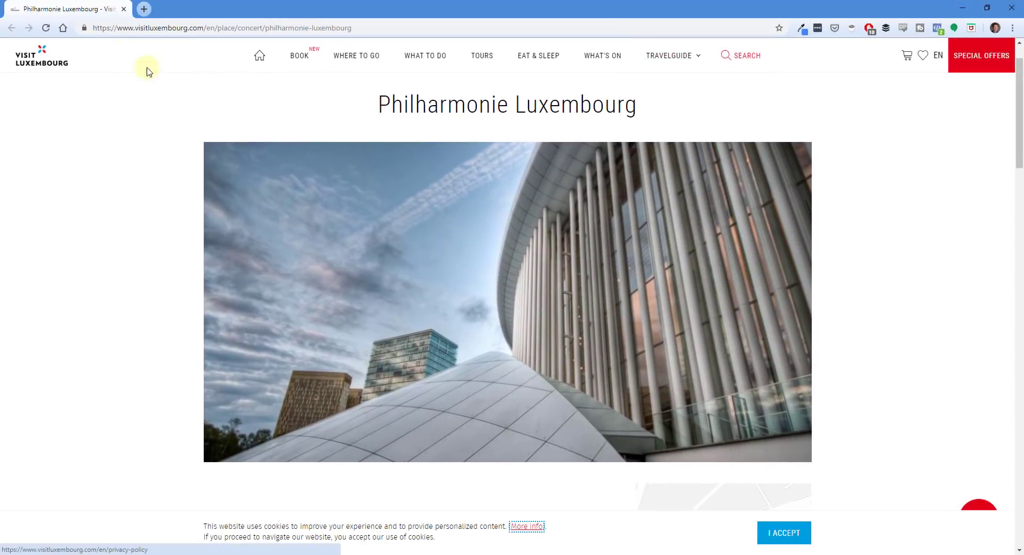
Look through the Philharmonie Luxembourg page and its photo gallery for reference images of the building's exterior
scroll(609, 282, down, 10)
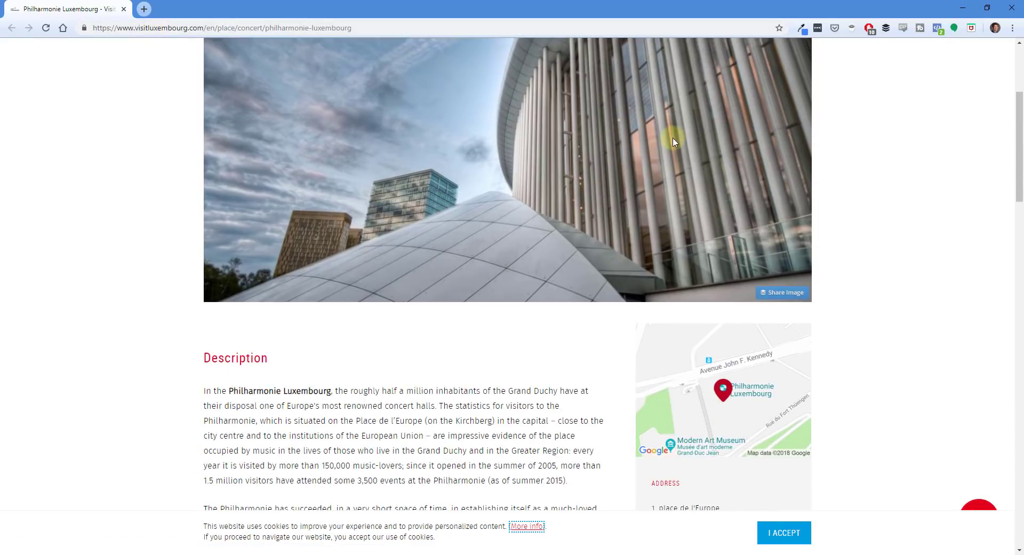
scroll(636, 132, down, 12)
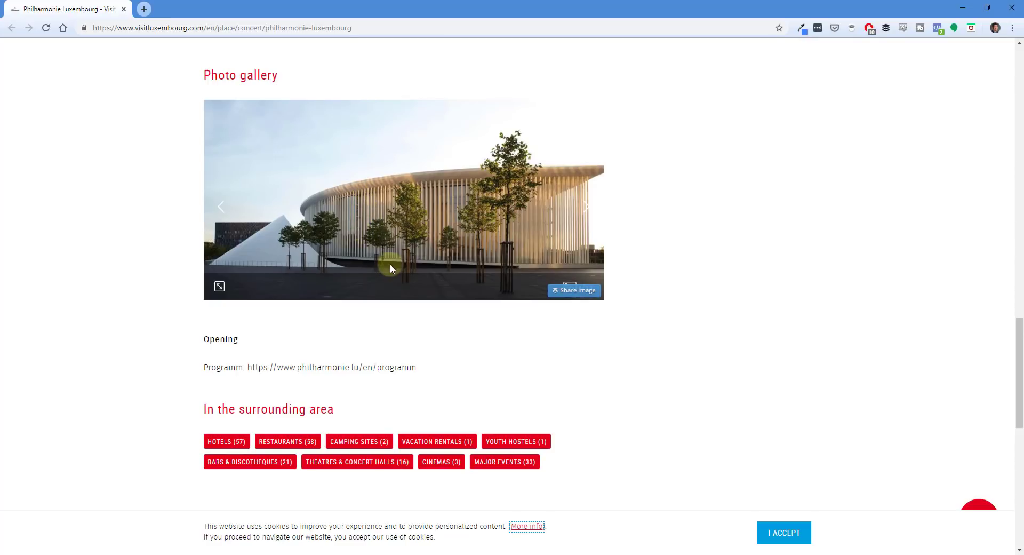
click(408, 259)
scroll(465, 271, up, 2)
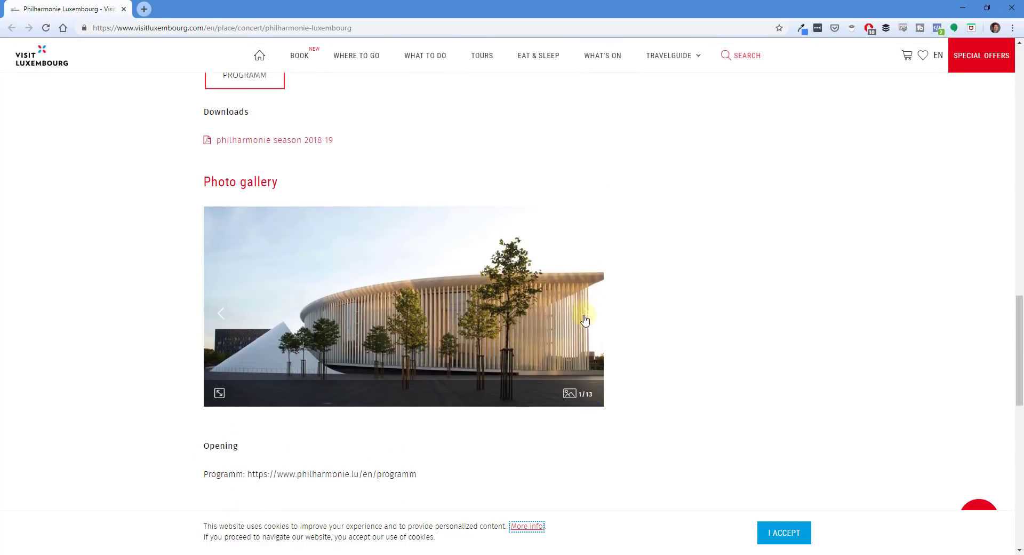
scroll(651, 314, down, 2)
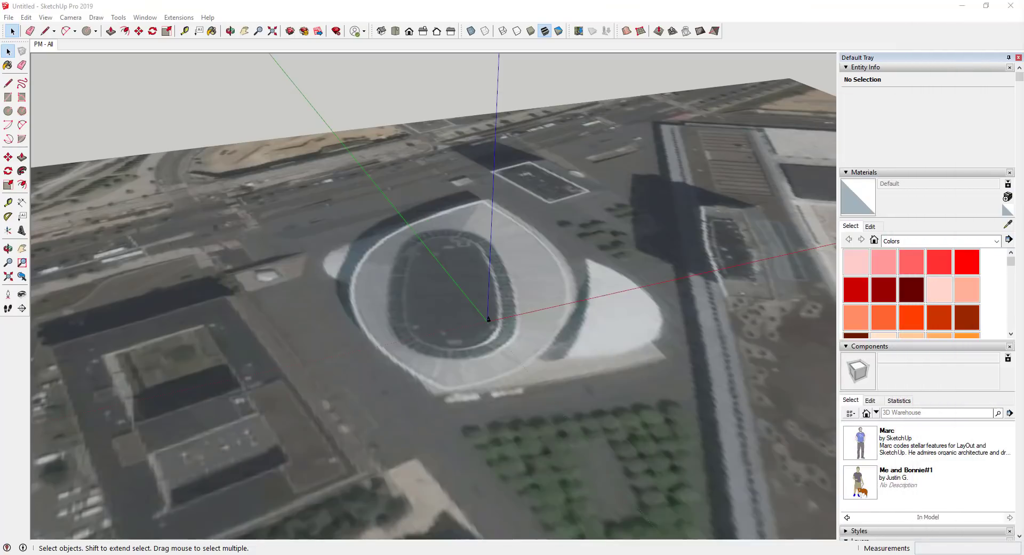
Switch to SketchUp and examine the concert hall's teardrop roof on the imported aerial image from several angles
middle_drag(433, 347, 374, 185)
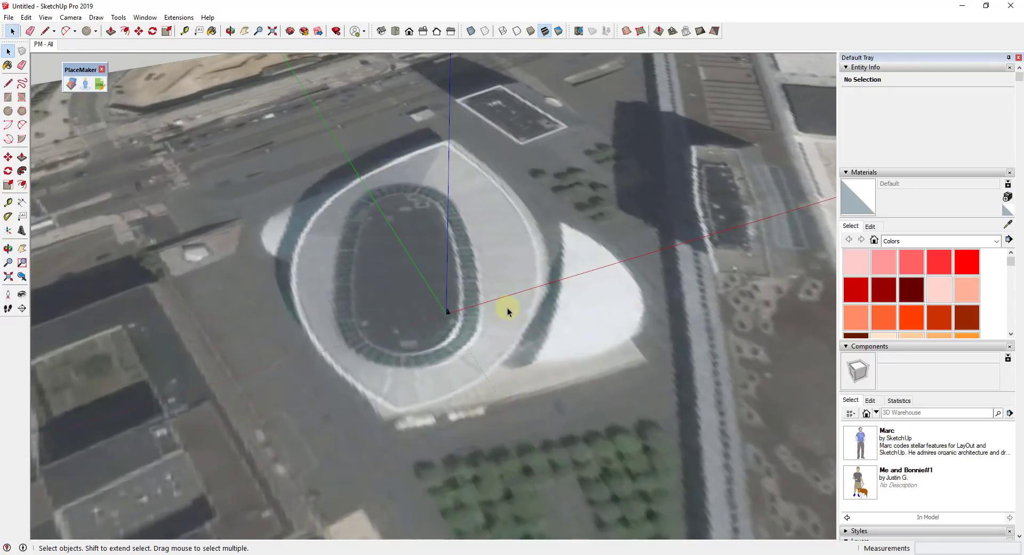
scroll(512, 320, down, 3)
scroll(555, 298, up, 3)
scroll(560, 272, down, 3)
scroll(546, 295, up, 3)
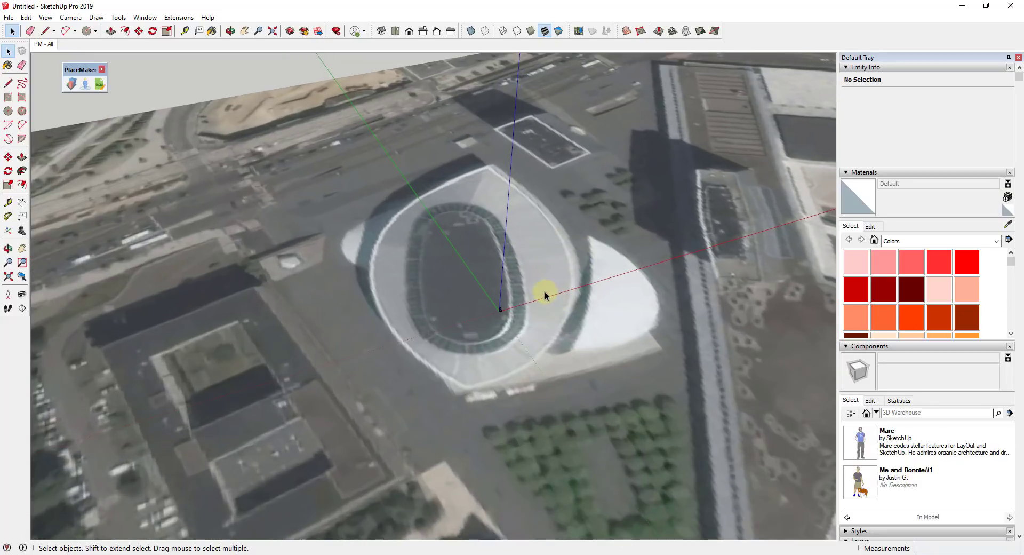
middle_drag(512, 219, 461, 381)
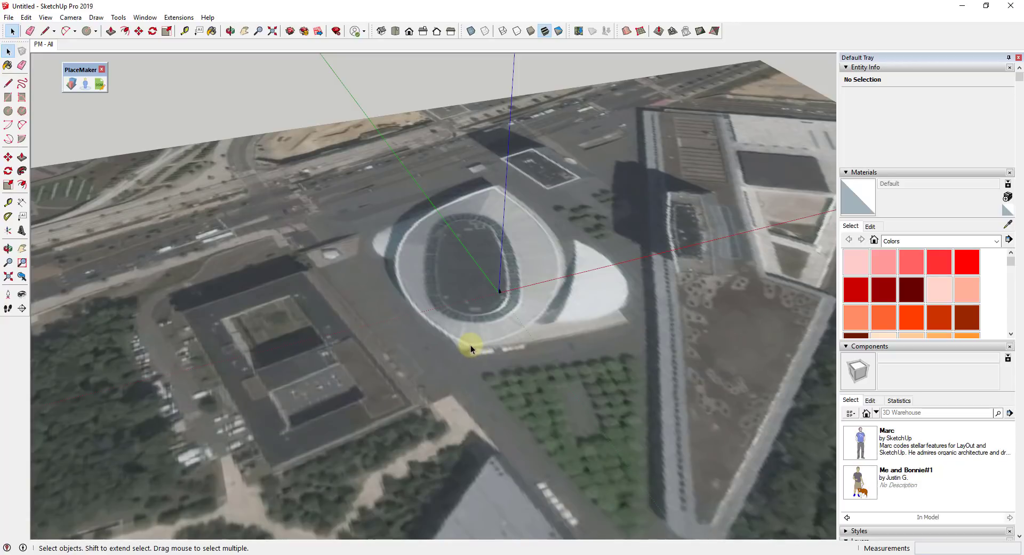
middle_drag(470, 348, 489, 307)
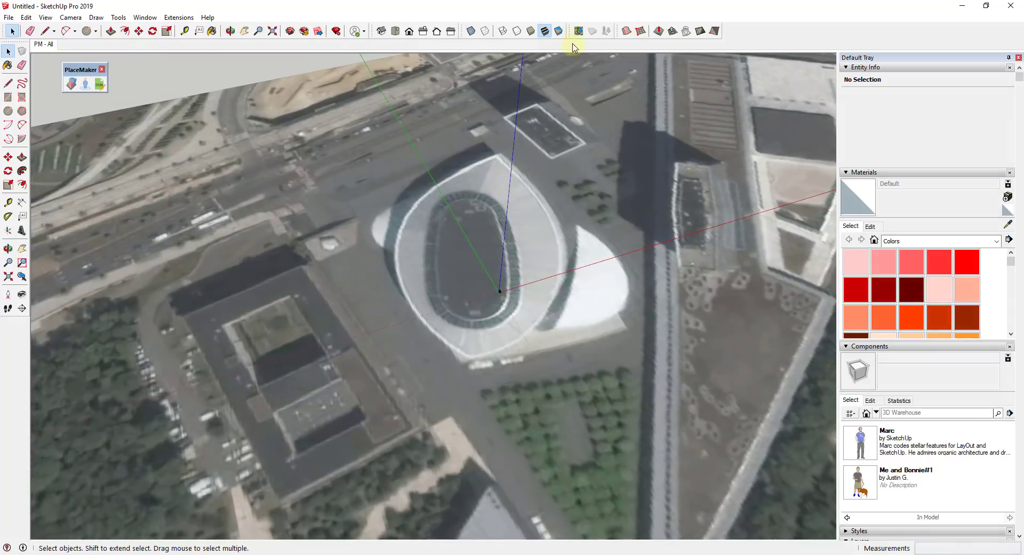
key(a)
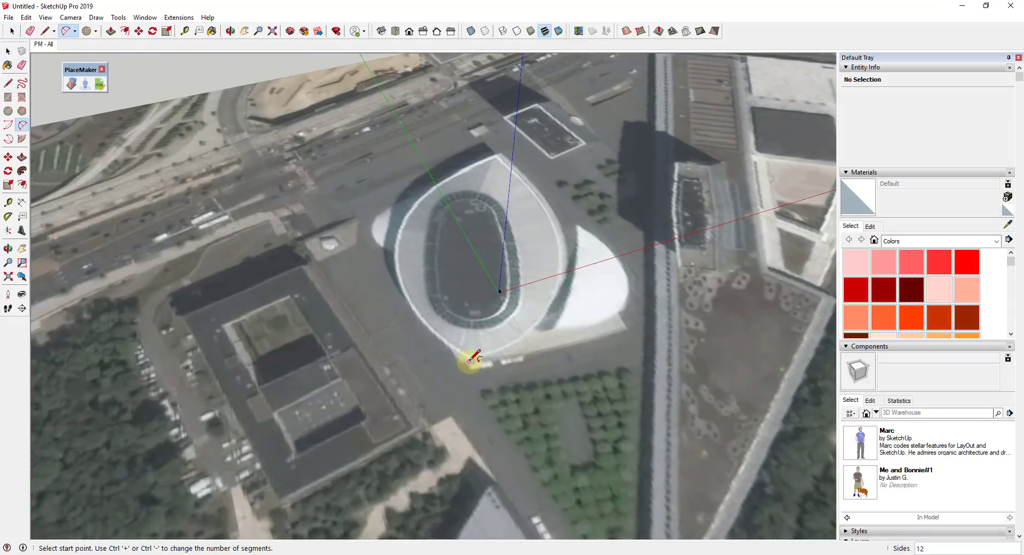
click(472, 361)
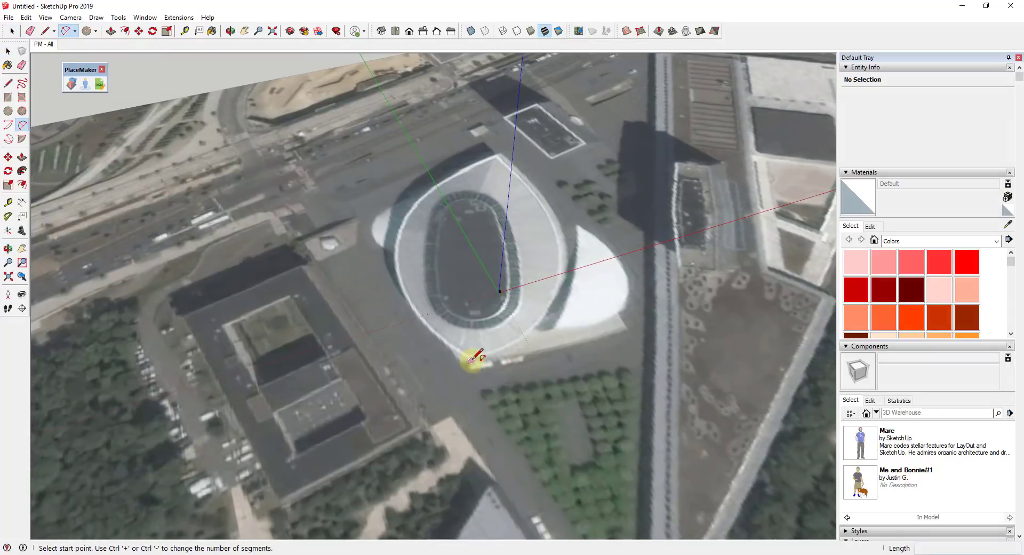
click(496, 155)
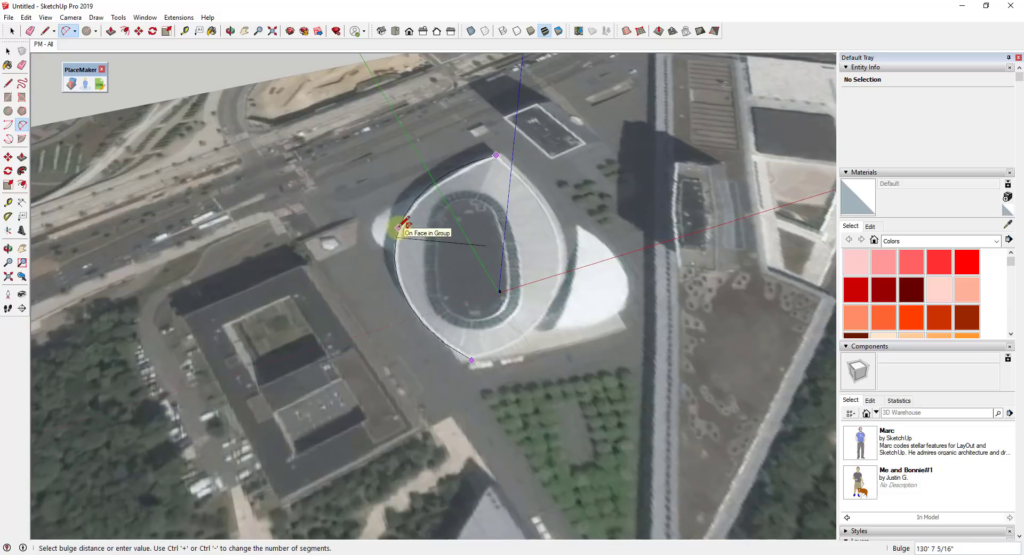
key(Escape)
Trace an arc along the roof's far side from the white wing, starting at the pointed end nearest the tree rows and stopping midway
click(469, 356)
click(395, 237)
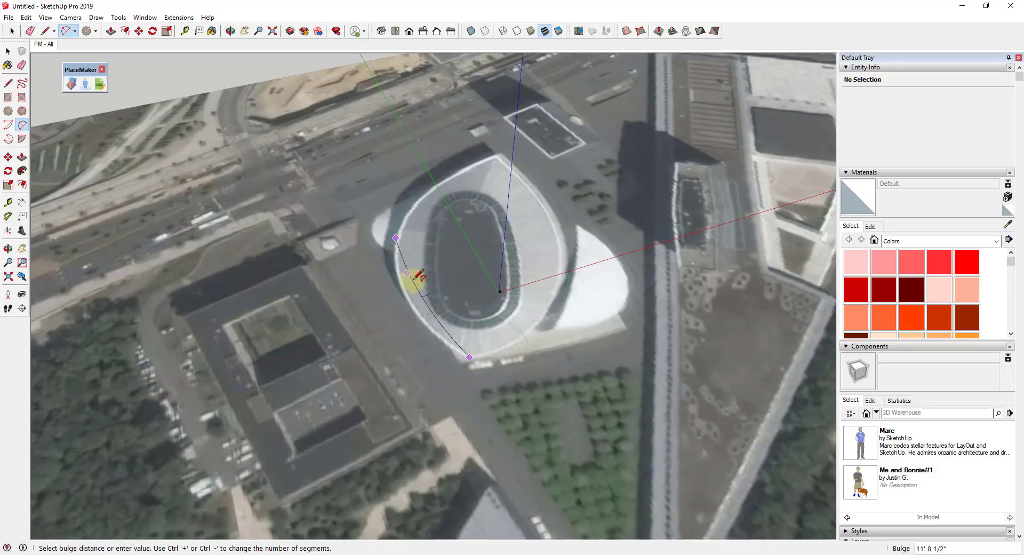
click(406, 302)
Continue the outline with a second arc from the first arc's free end to the roof's opposite pointed tip
click(395, 238)
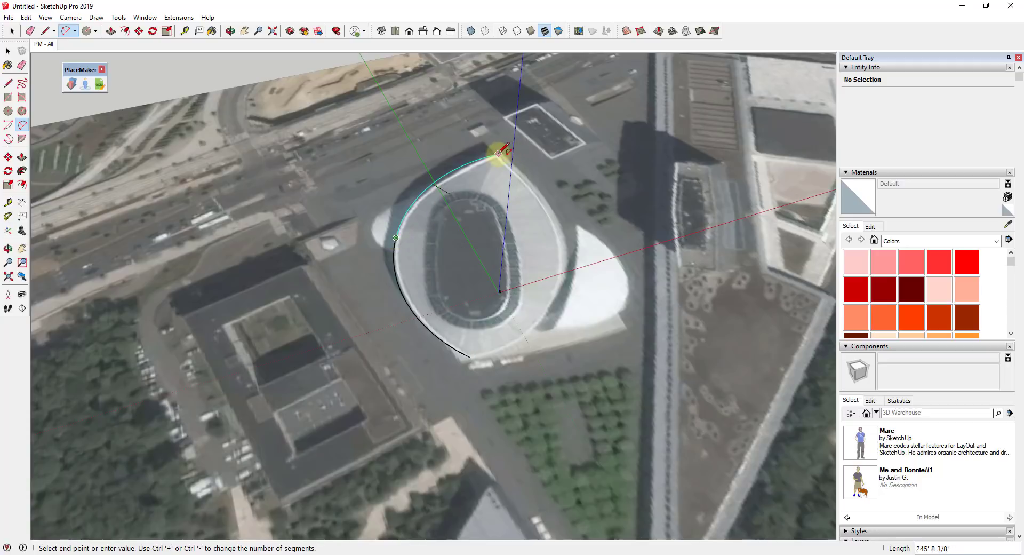
scroll(498, 154, up, 5)
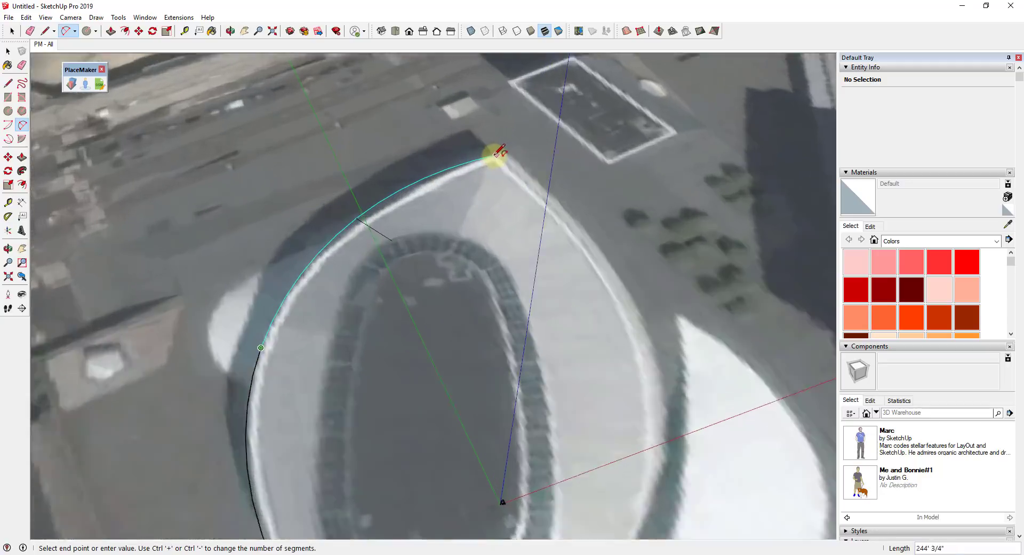
click(481, 160)
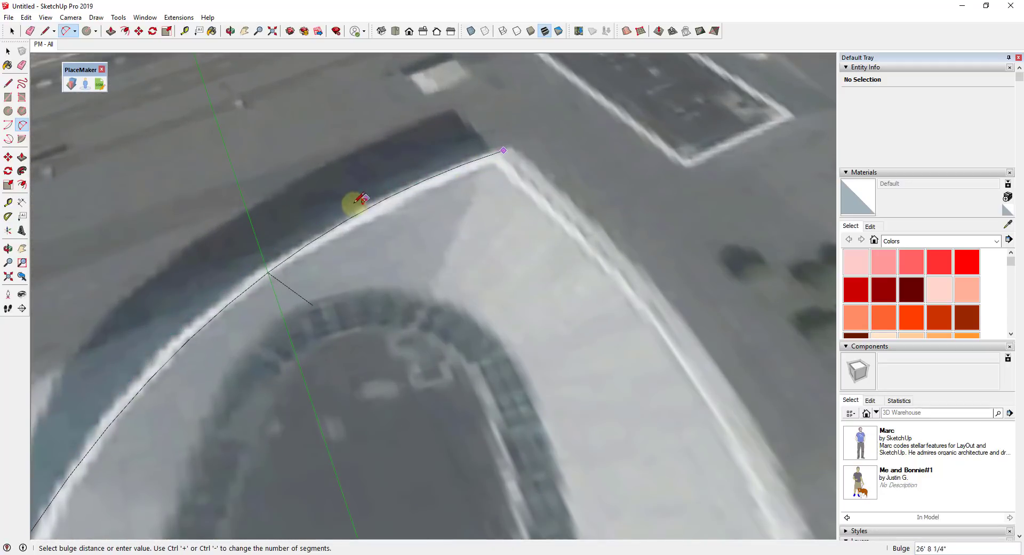
click(267, 261)
scroll(267, 261, down, 2)
scroll(317, 192, down, 4)
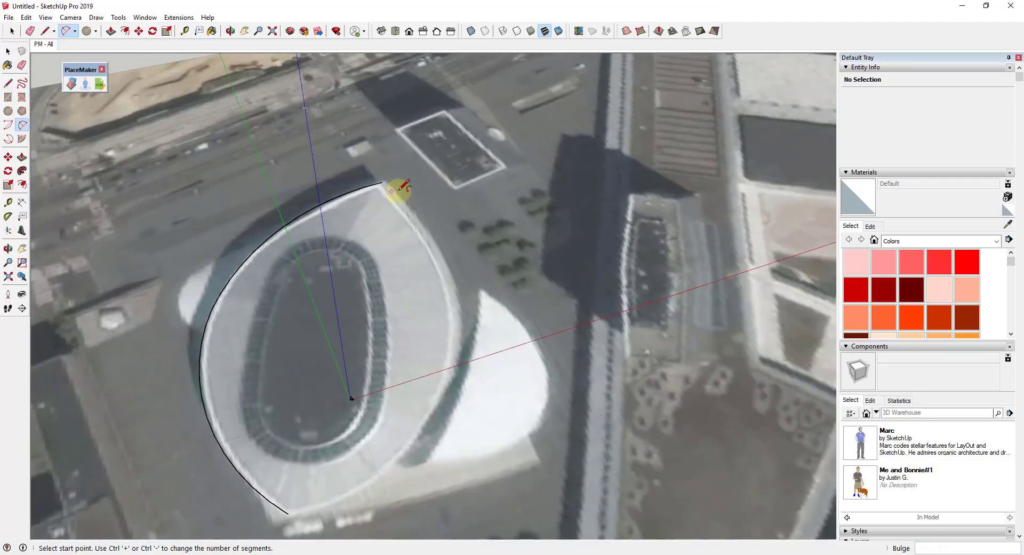
click(384, 183)
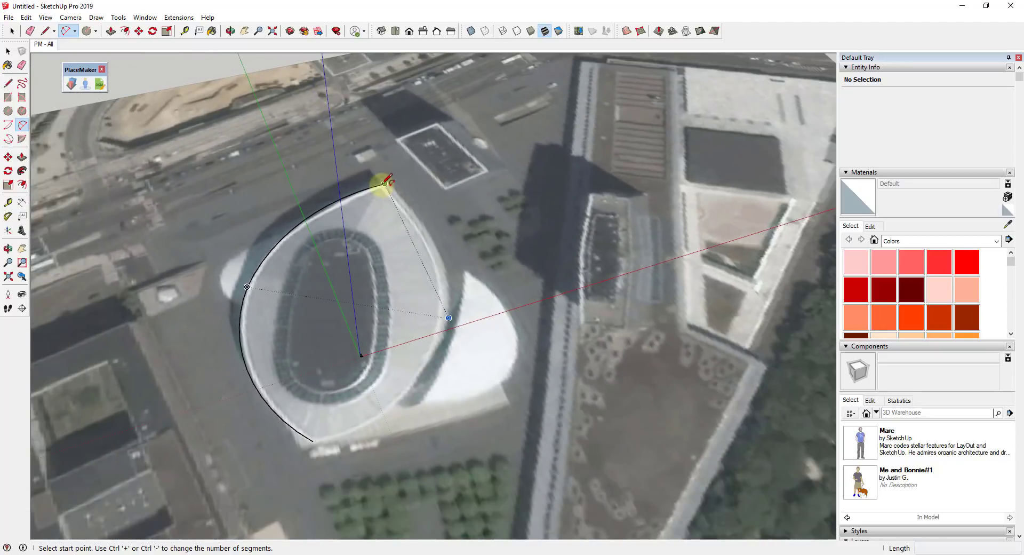
key(Escape)
click(312, 441)
click(385, 183)
key(Escape)
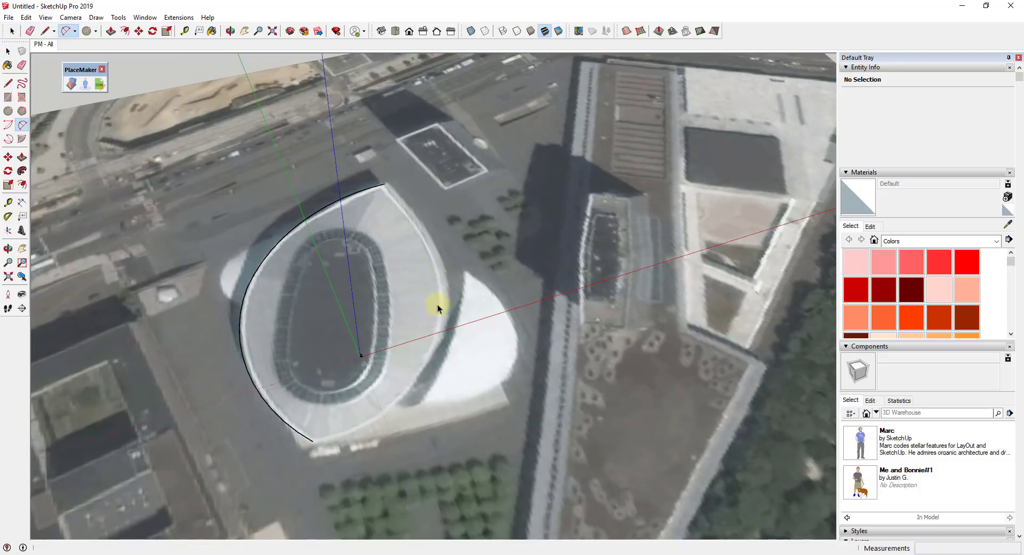
Trace an arc from the roof's far pointed tip to midway along the side facing the white wing, bulging outward to follow the edge
click(385, 183)
scroll(444, 316, up, 3)
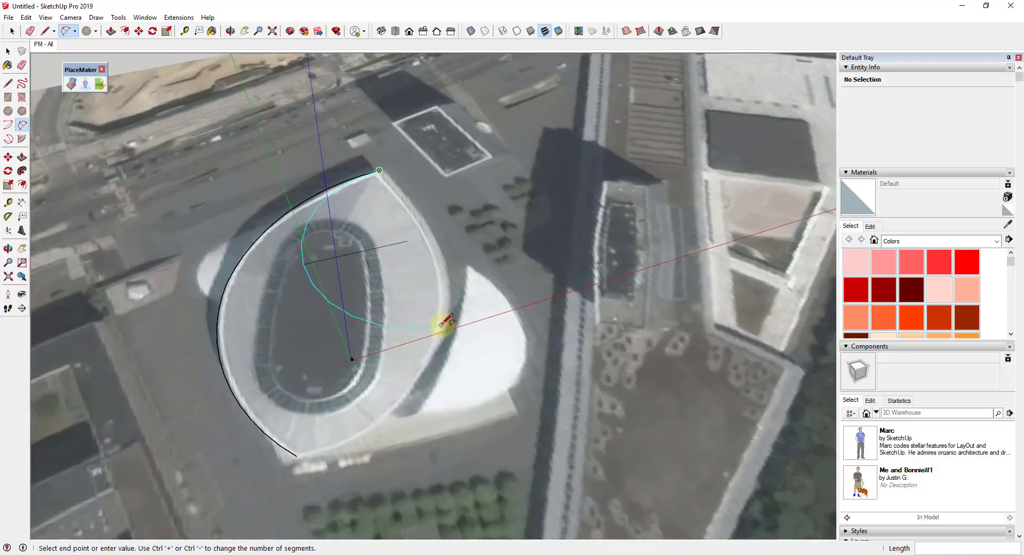
click(444, 315)
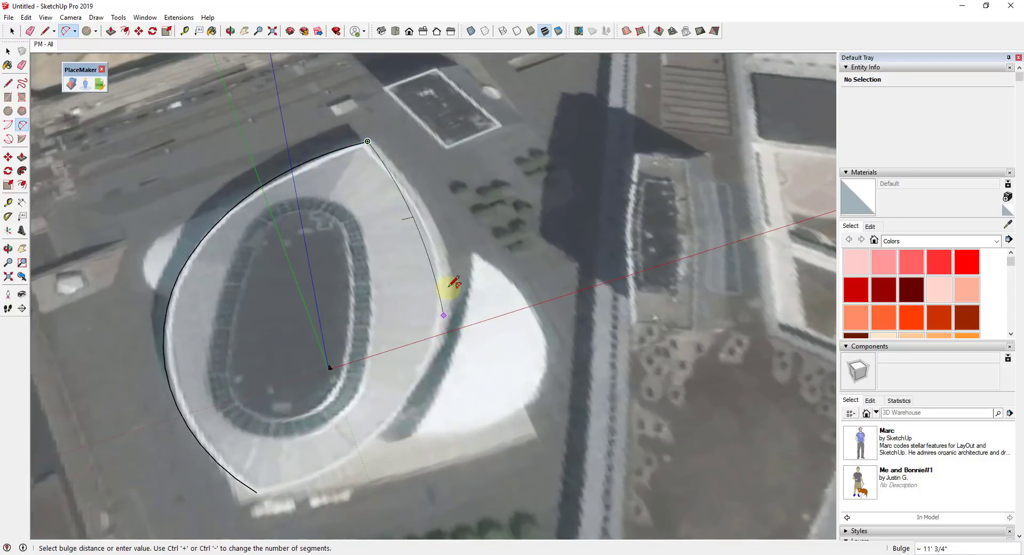
scroll(442, 236, up, 3)
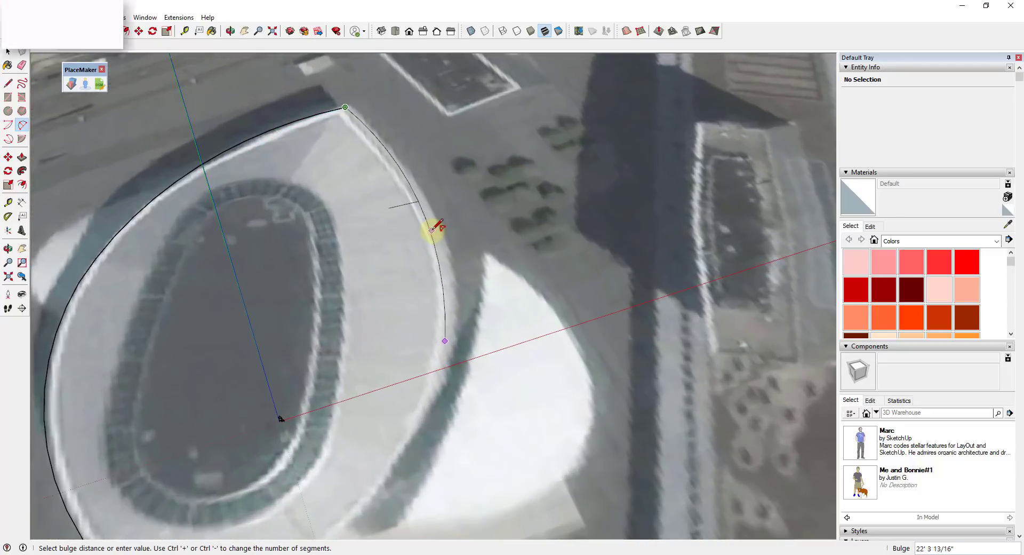
click(432, 282)
Close the roof outline with an arc back to the pointed end near the tree rows and select the enclosed face
click(446, 340)
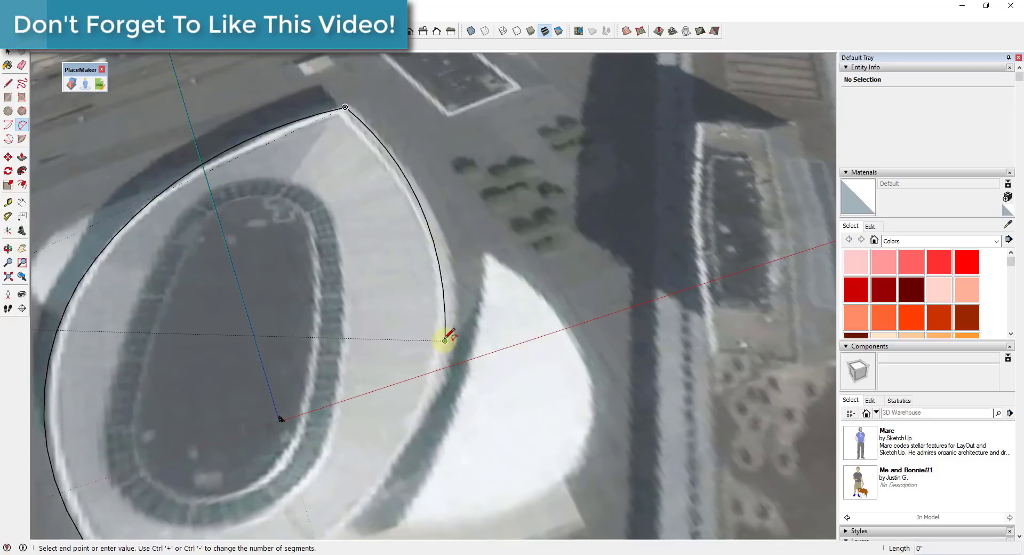
scroll(446, 341, down, 3)
click(336, 450)
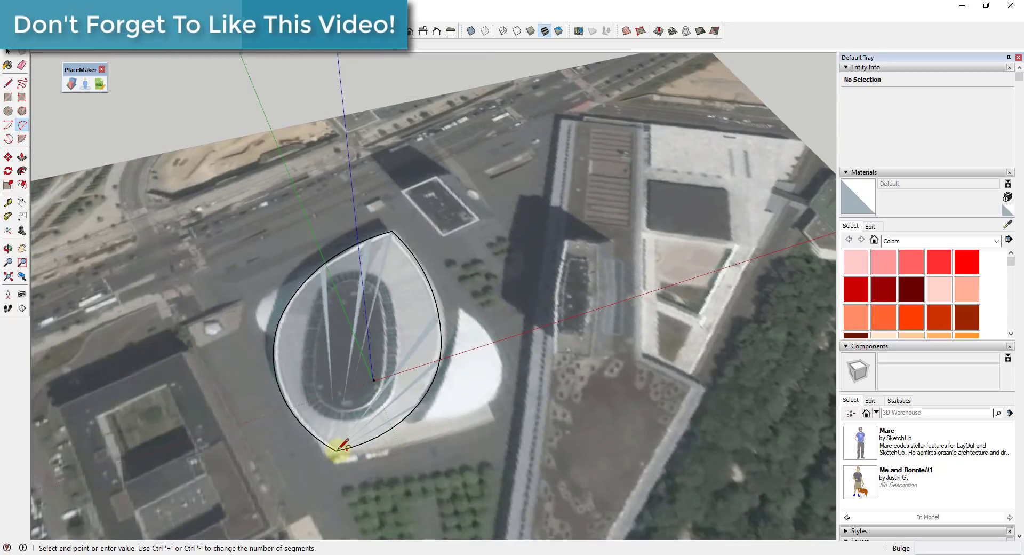
key(space)
click(407, 346)
scroll(389, 367, up, 3)
middle_drag(389, 367, 389, 300)
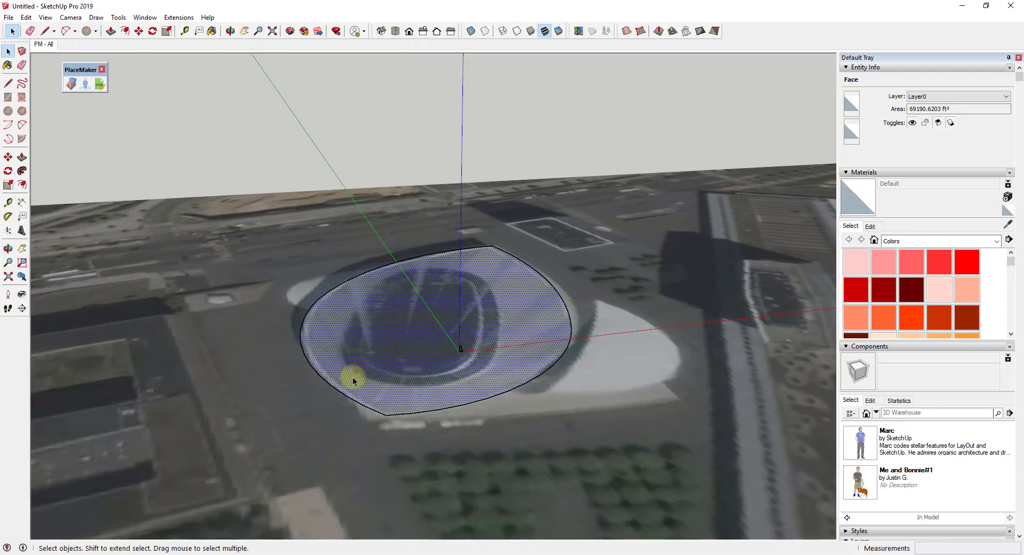
Try offsetting the selected roof face's outline inward to form a narrow ring, and undo the offset
key(f)
click(309, 358)
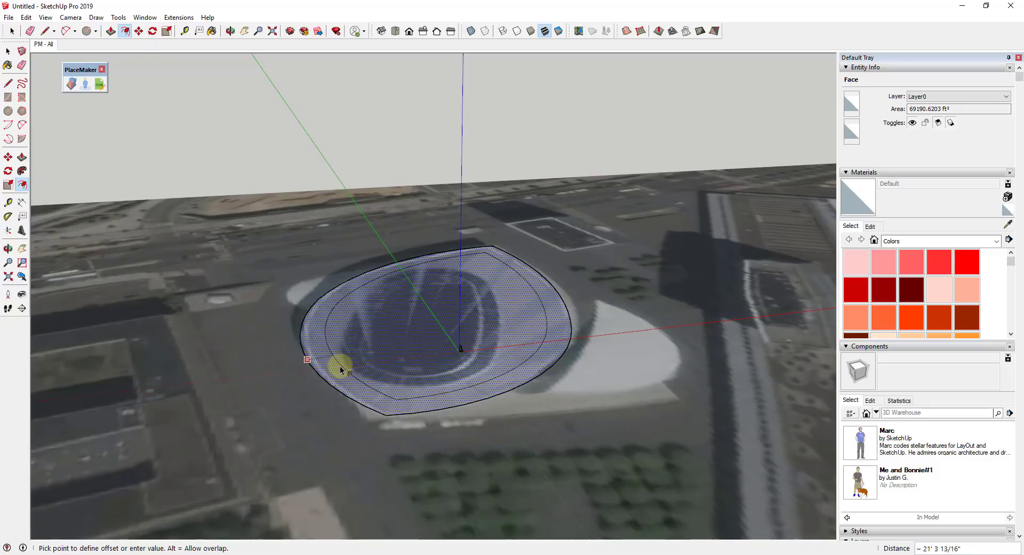
click(336, 367)
key(space)
scroll(400, 350, down, 5)
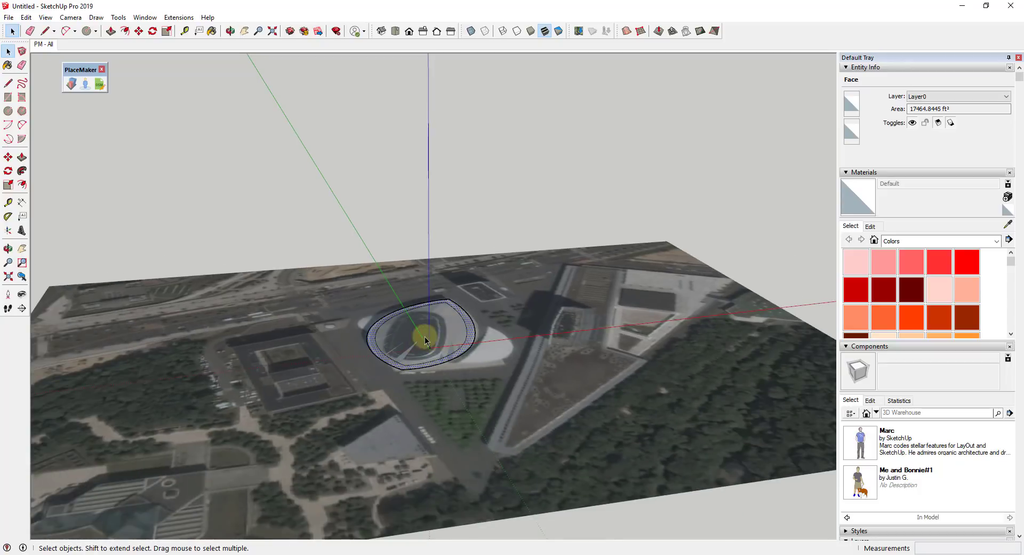
scroll(427, 333, up, 4)
middle_drag(428, 328, 382, 401)
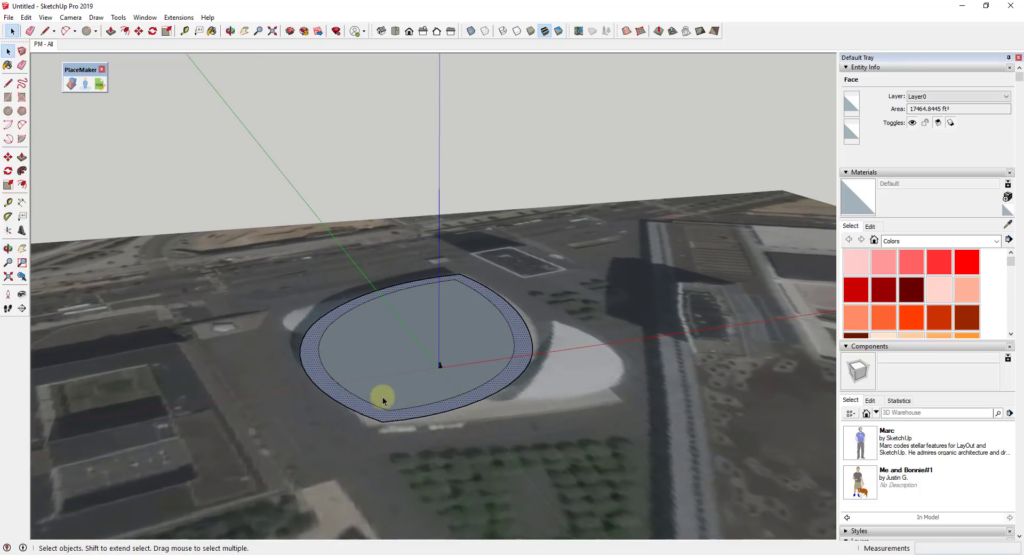
key(ctrl+z)
Offset the selected roof face's outline inward to form a wide ring around the aerial image's inner oval
key(f)
click(336, 400)
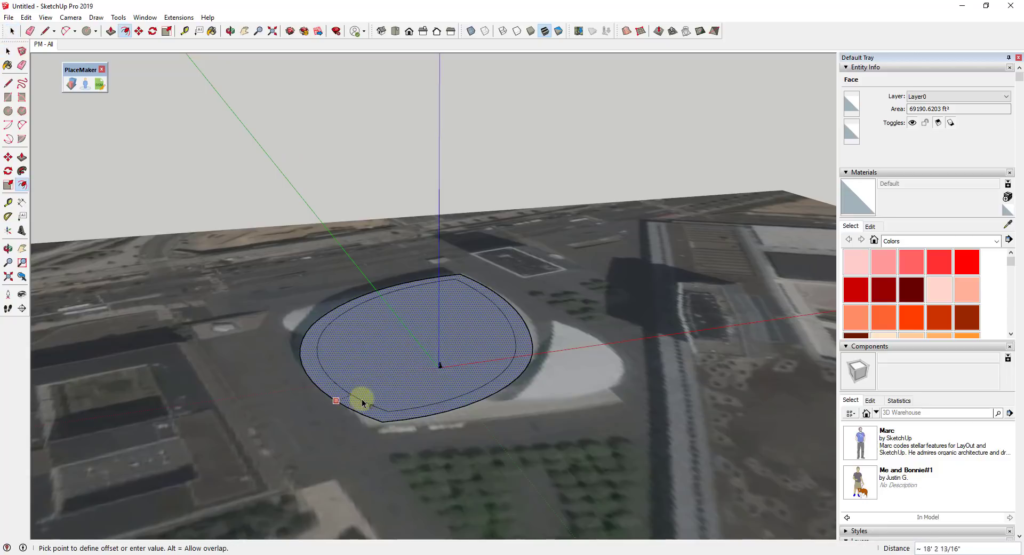
click(367, 397)
key(space)
scroll(418, 400, up, 2)
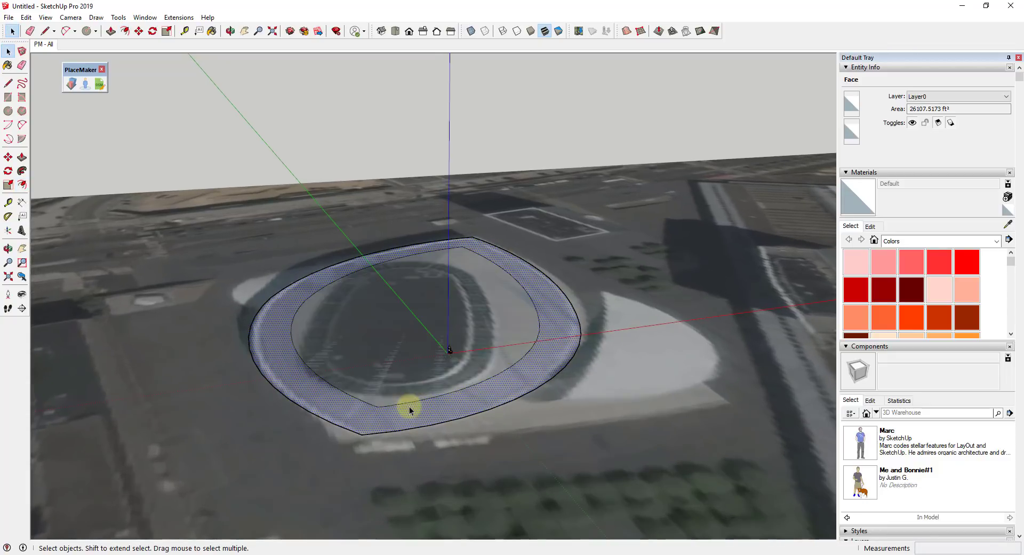
click(548, 361)
scroll(549, 361, down, 1)
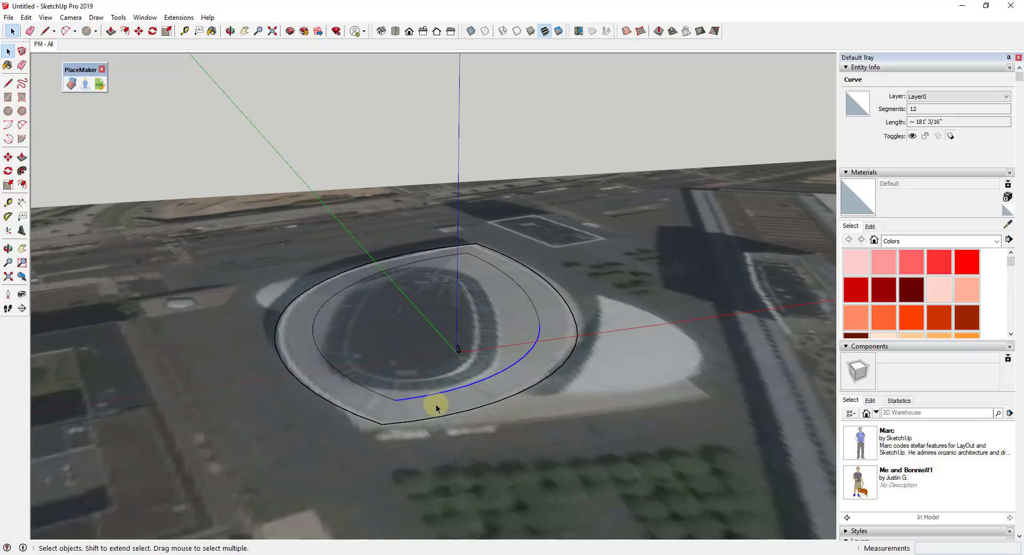
scroll(546, 347, down, 1)
middle_drag(545, 349, 521, 343)
click(527, 319)
scroll(401, 389, up, 4)
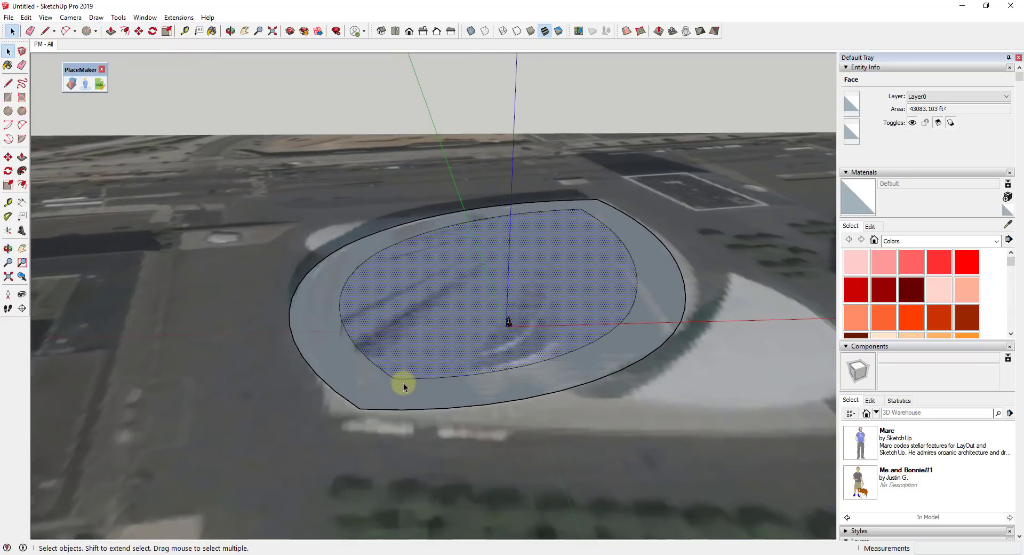
scroll(406, 384, up, 3)
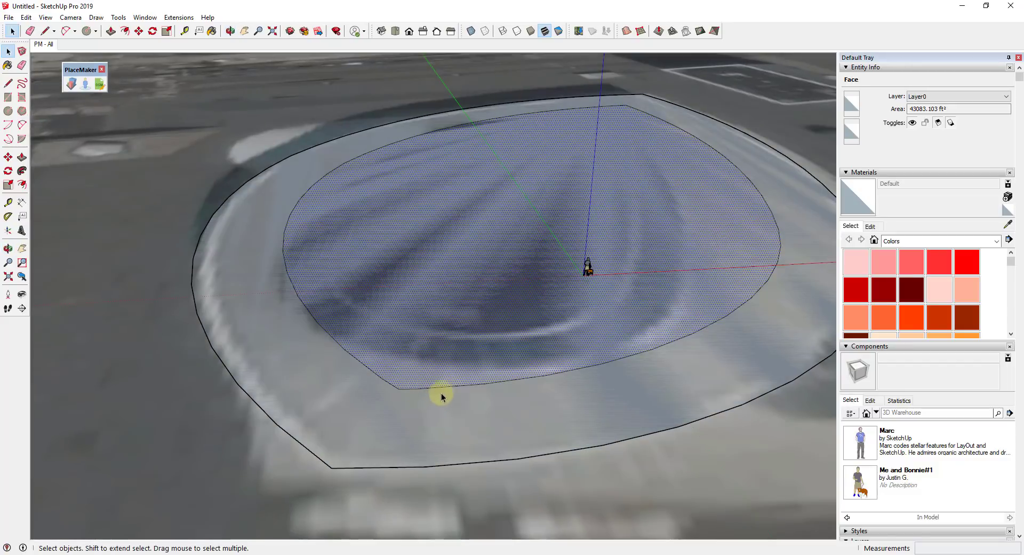
Select all four arcs of the inner offset outline and weld them into a single curve
click(447, 390)
middle_drag(450, 389, 457, 377)
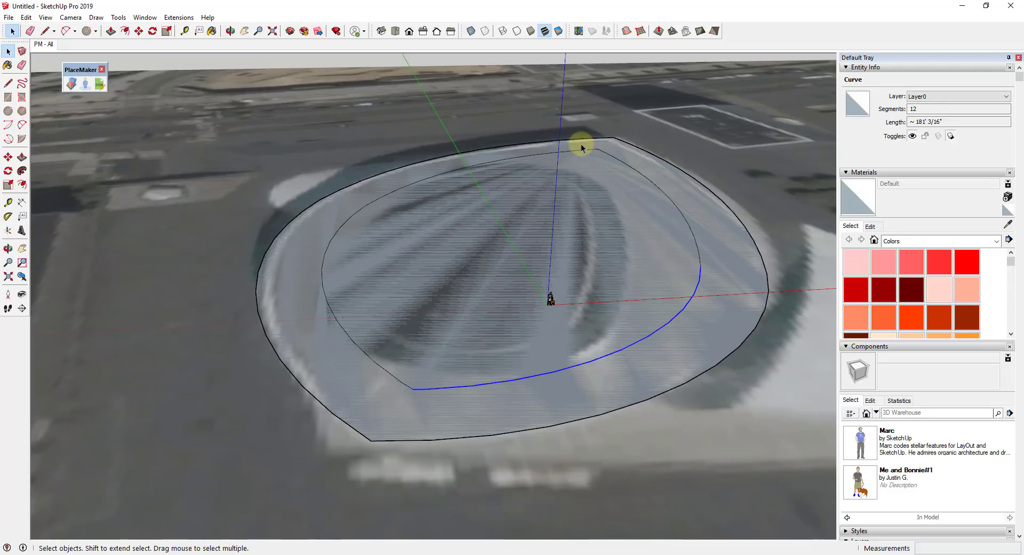
middle_drag(581, 244, 711, 313)
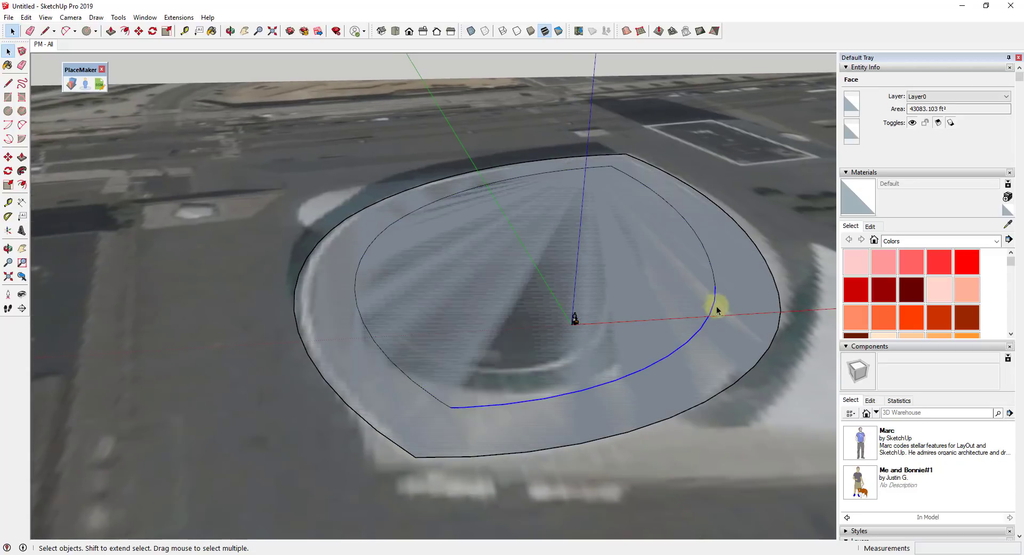
shift+click(713, 270)
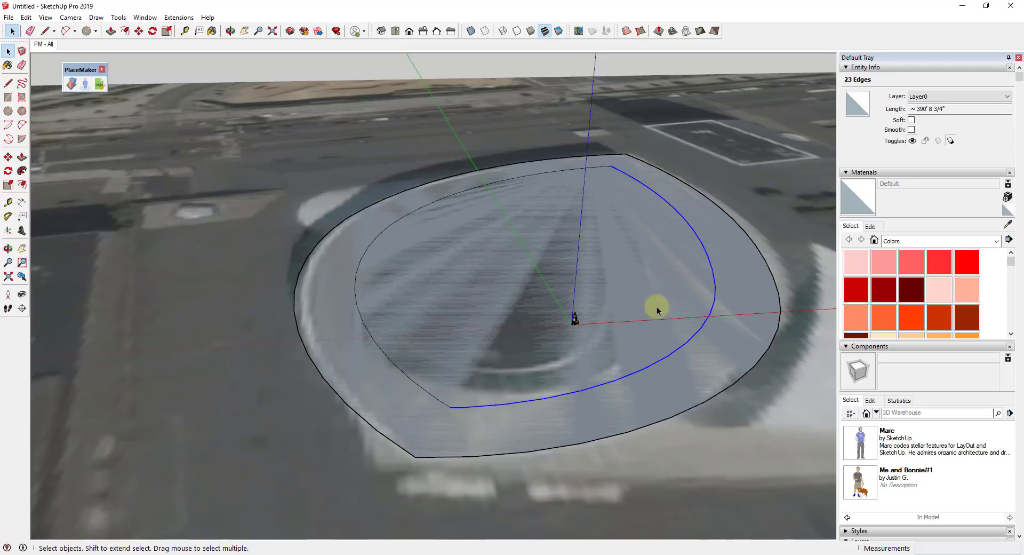
shift+click(506, 182)
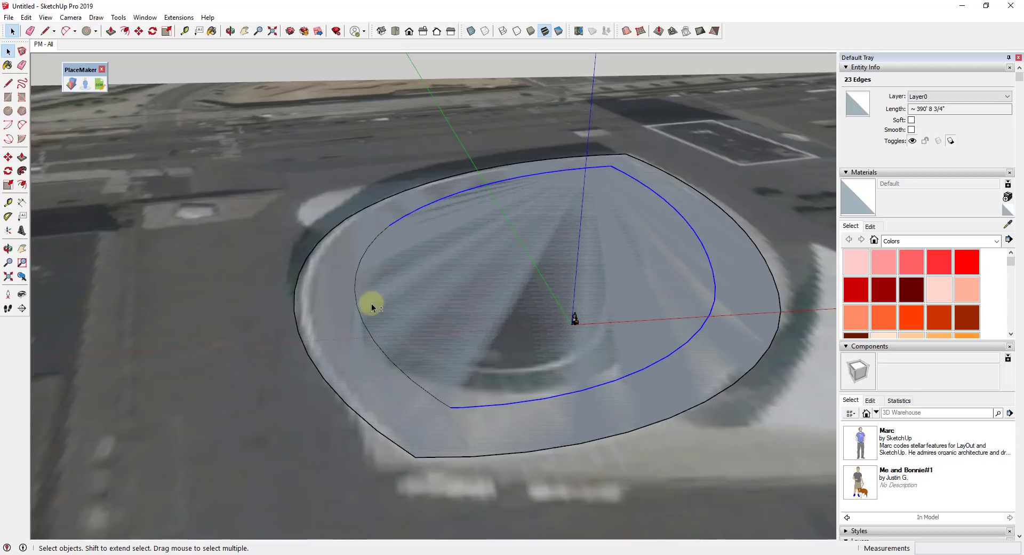
shift+click(359, 309)
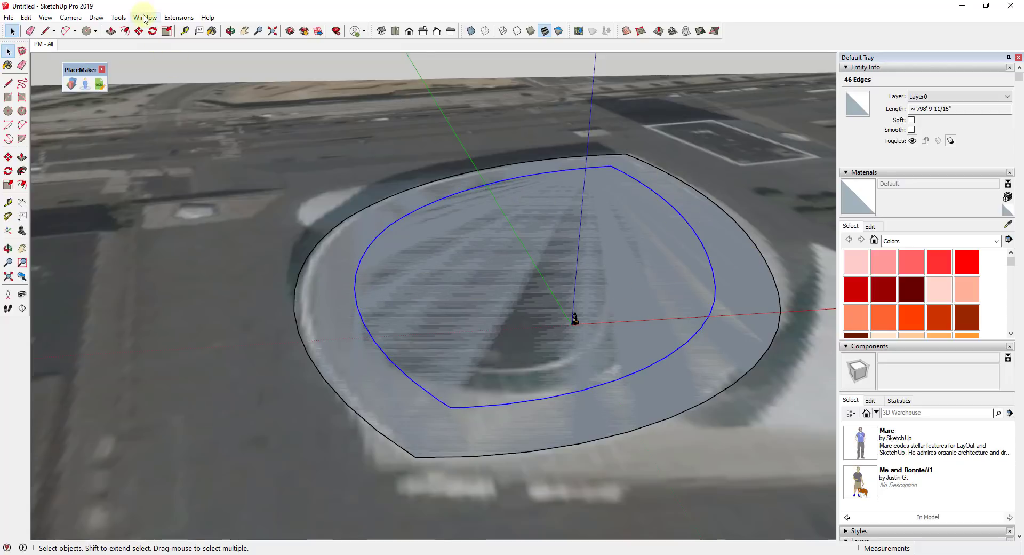
click(179, 18)
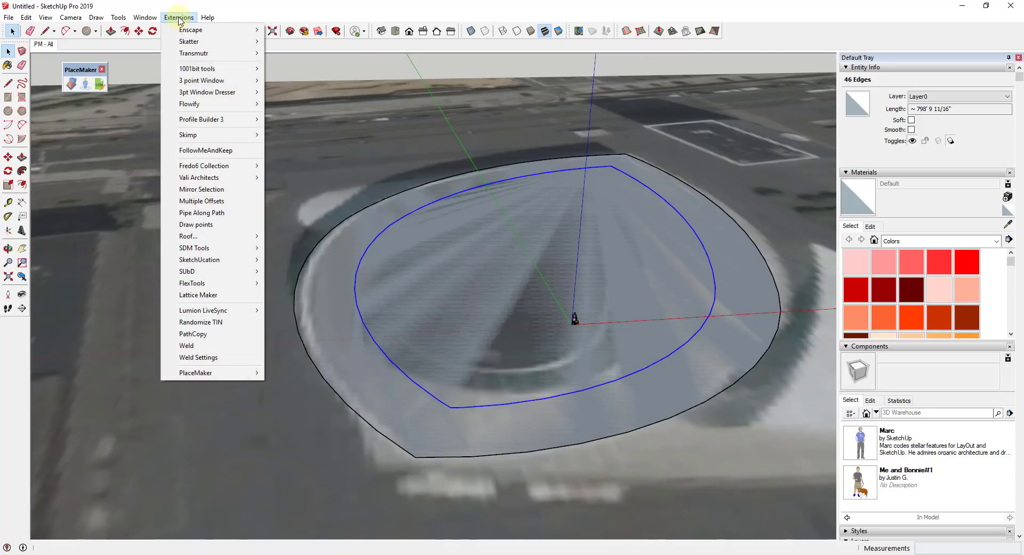
click(225, 346)
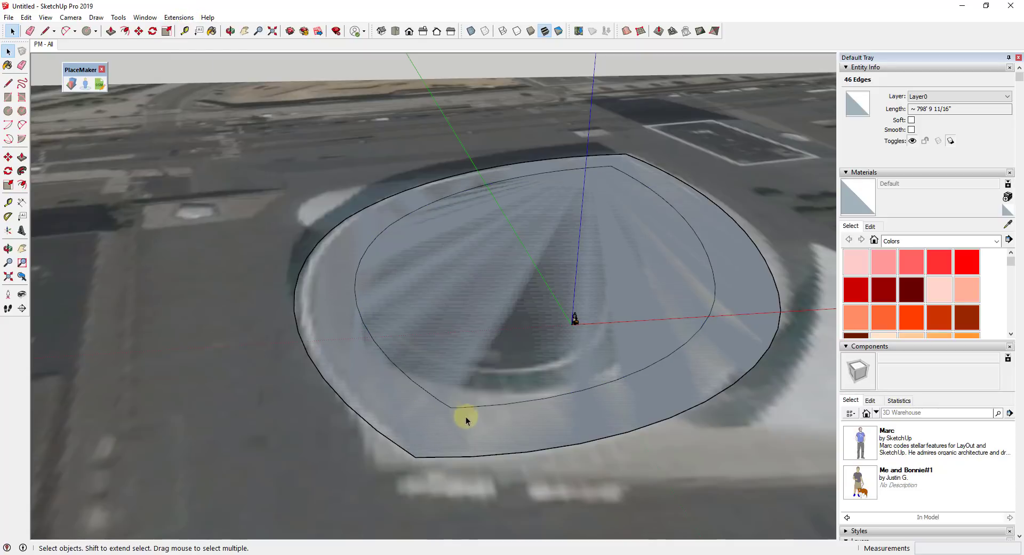
click(470, 409)
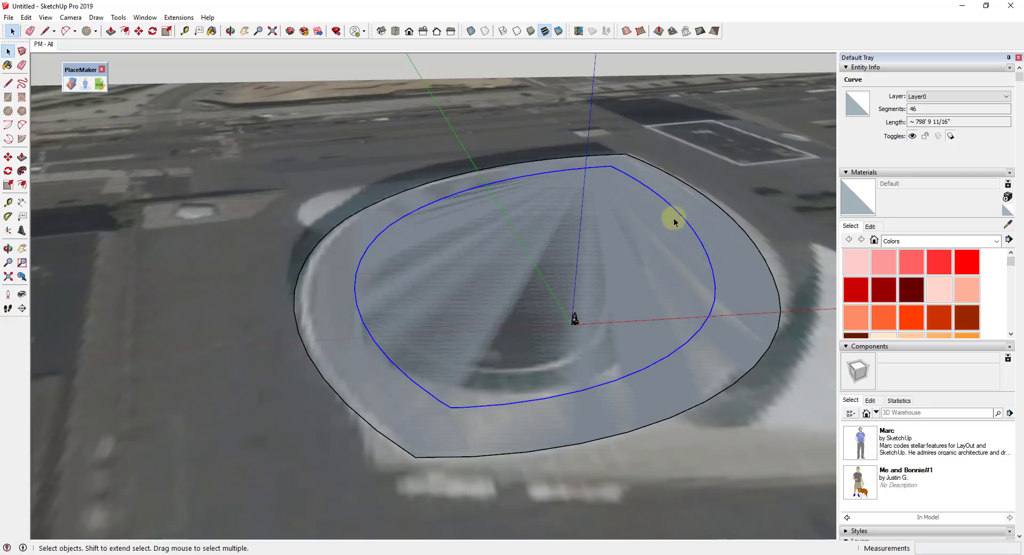
Try to draw a circle with a 3-inch radius centred on the inner outline's near pointed corner
scroll(508, 414, up, 2)
scroll(409, 403, up, 1)
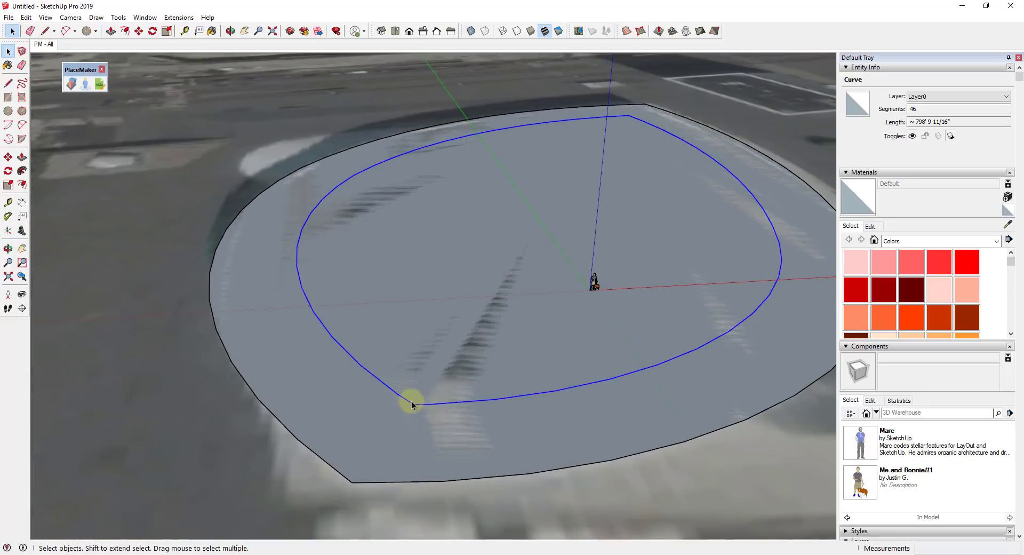
scroll(421, 405, down, 1)
scroll(421, 413, up, 2)
scroll(421, 413, up, 1)
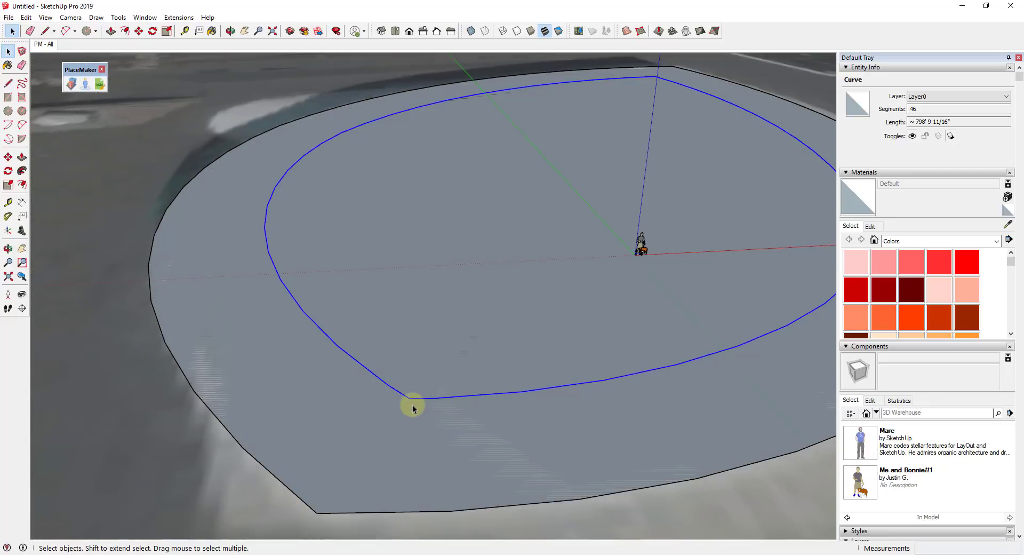
scroll(422, 414, down, 2)
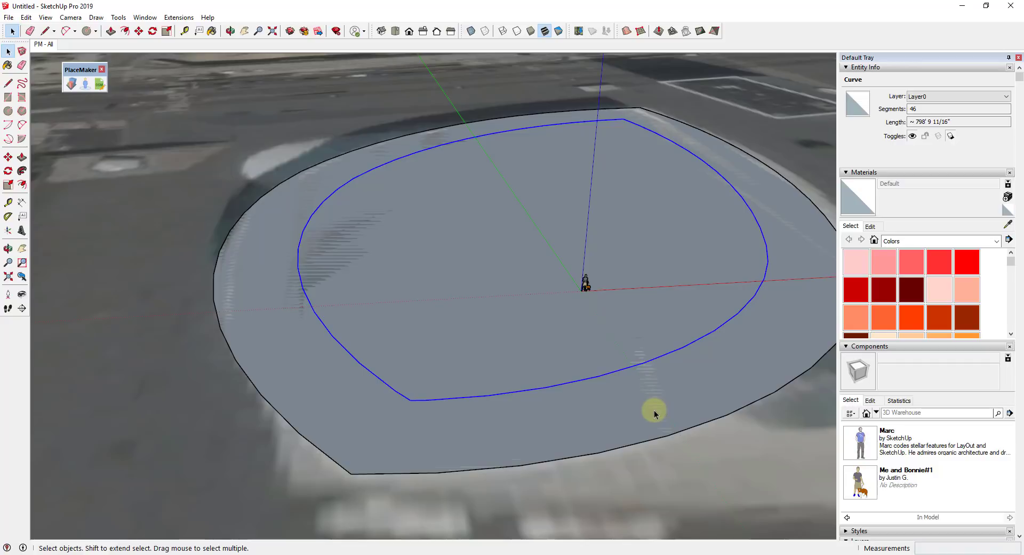
key(c)
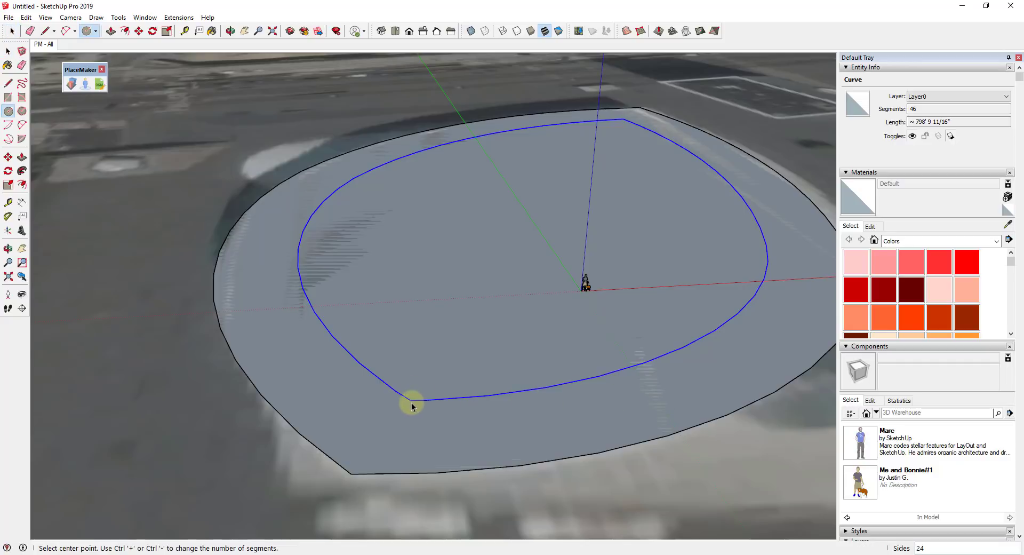
scroll(419, 401, up, 2)
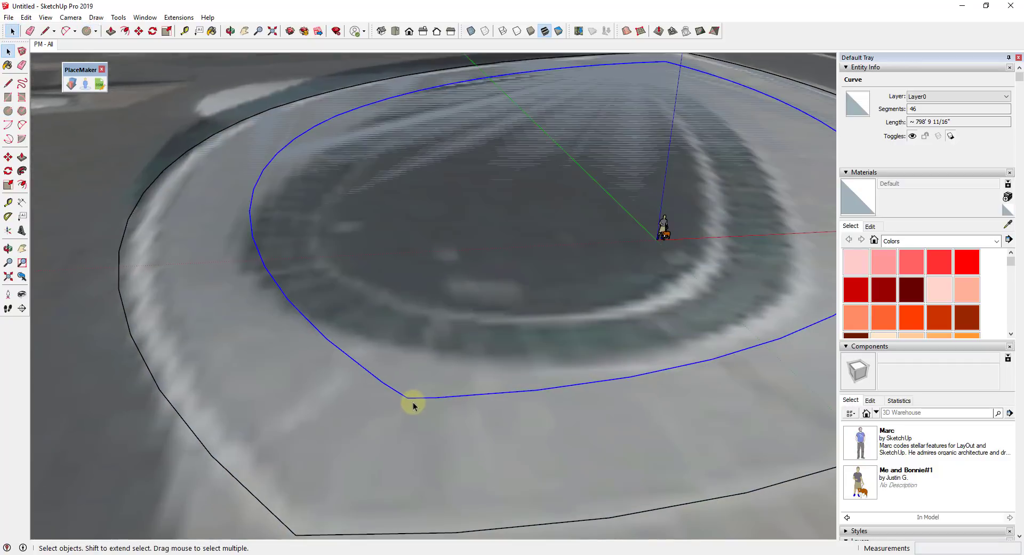
scroll(419, 401, down, 3)
scroll(420, 401, up, 1)
key(c)
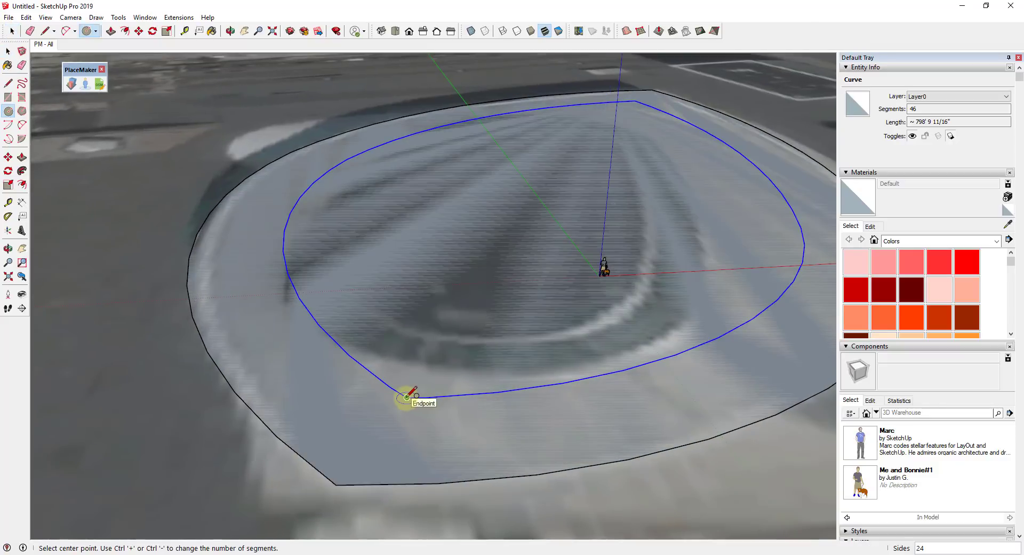
click(407, 397)
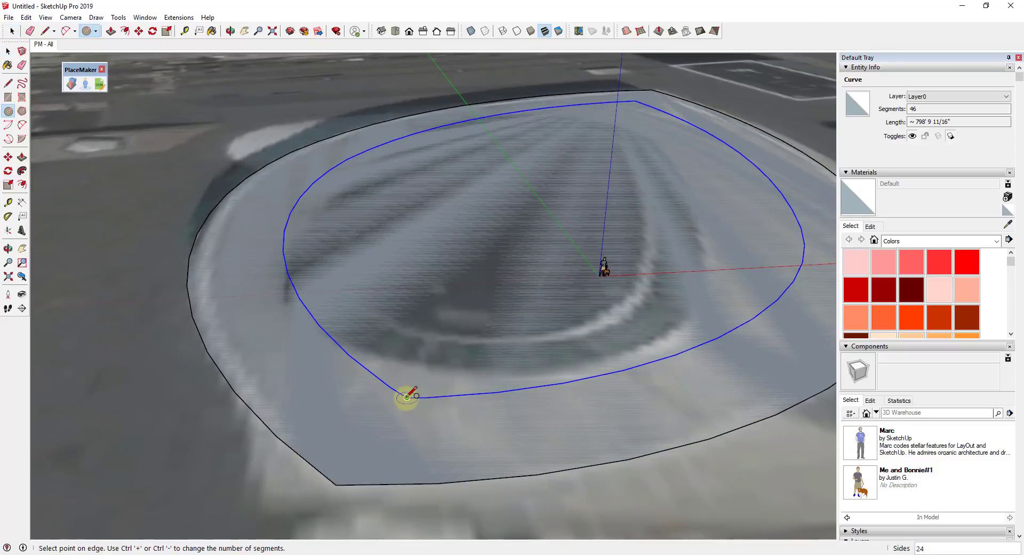
scroll(411, 397, up, 3)
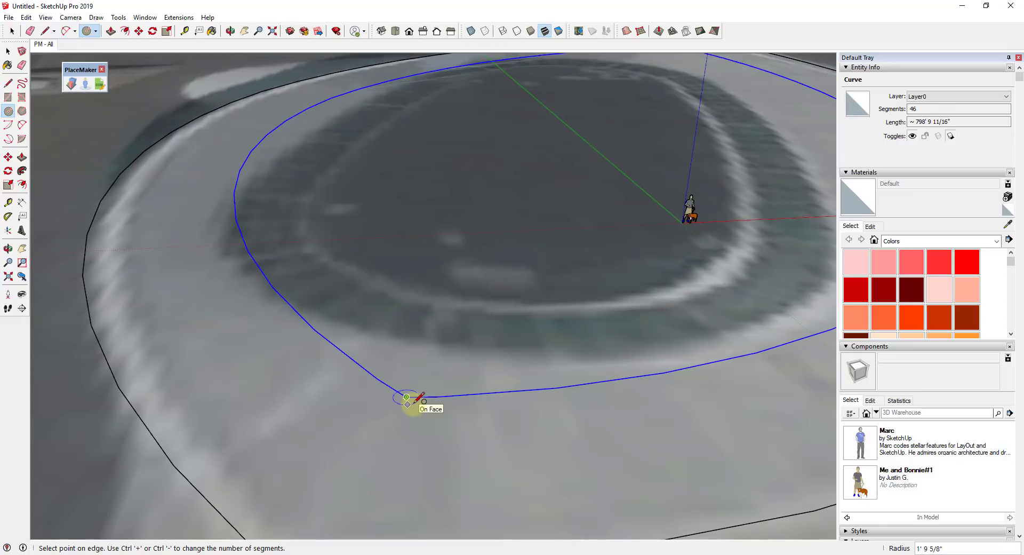
text(3)
key(Return)
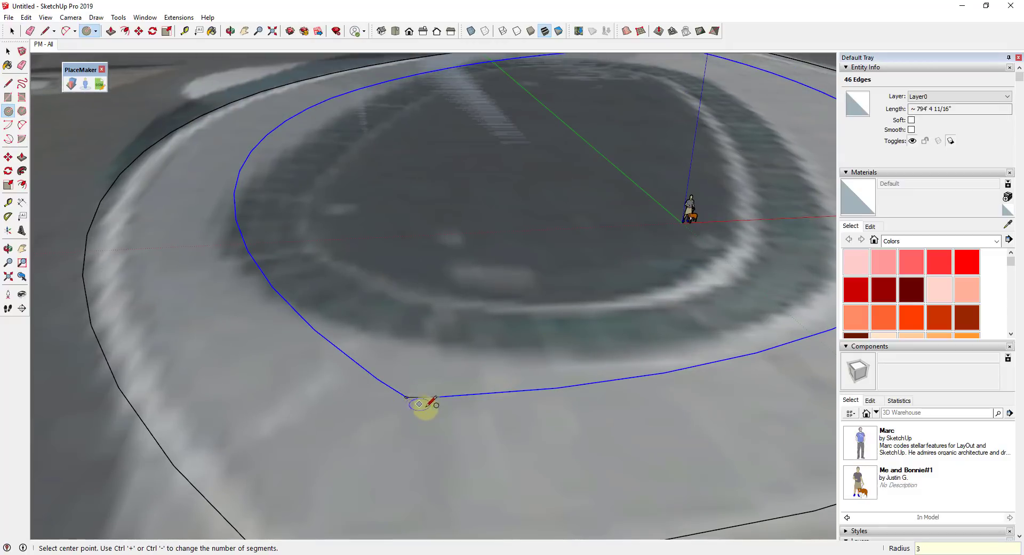
Select the outline pieces on both sides of the corner circle and undo the circle
key(space)
scroll(416, 398, up, 2)
click(435, 397)
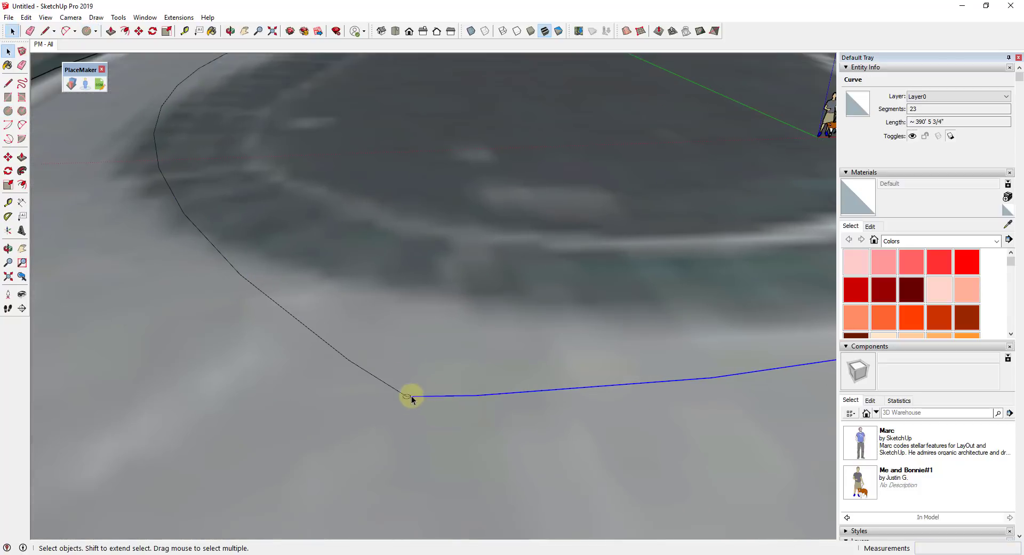
scroll(408, 398, up, 2)
click(395, 396)
scroll(403, 404, up, 2)
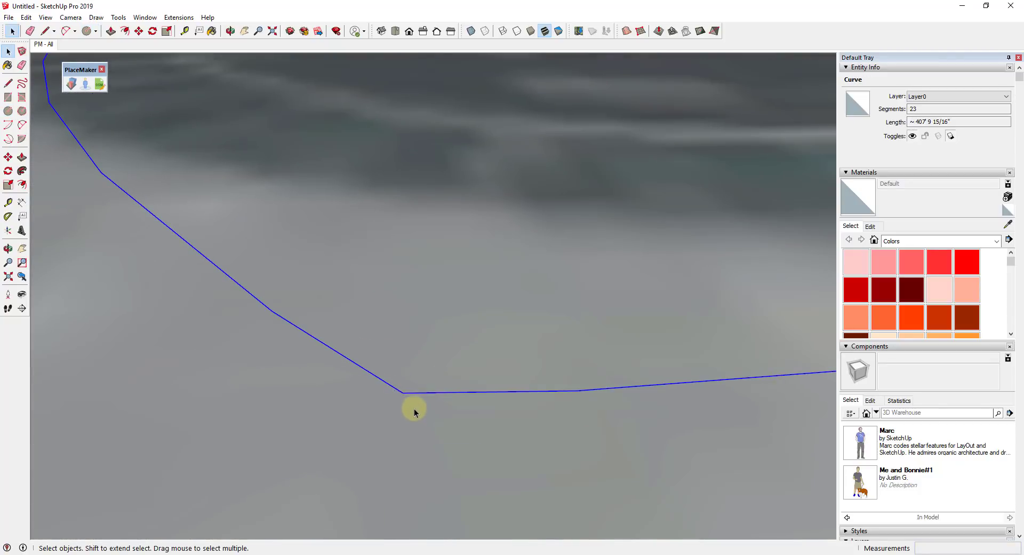
Draw a 2-foot guide line outward from the inner outline's near pointed corner
key(l)
click(403, 393)
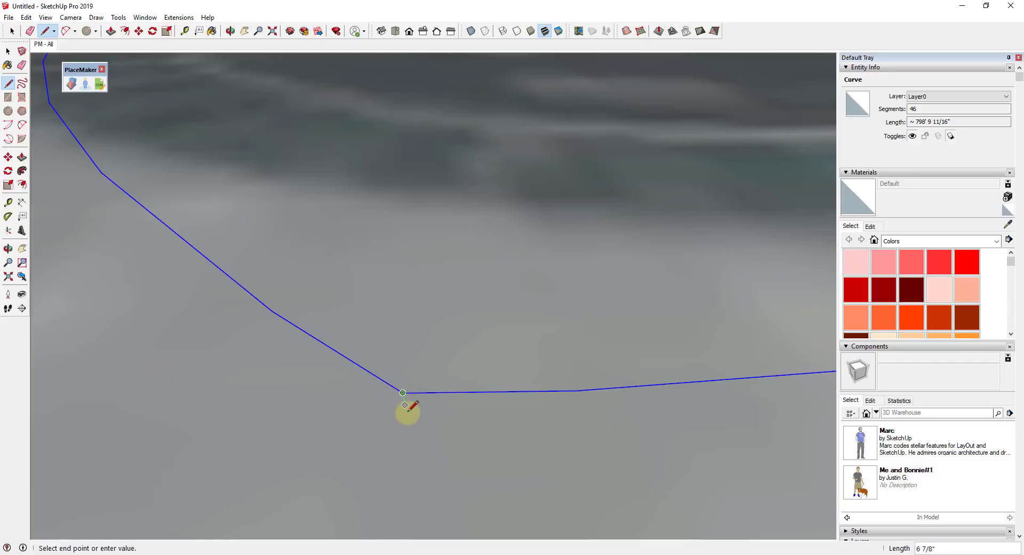
text(2)
key(Return)
key(space)
scroll(417, 429, down, 1)
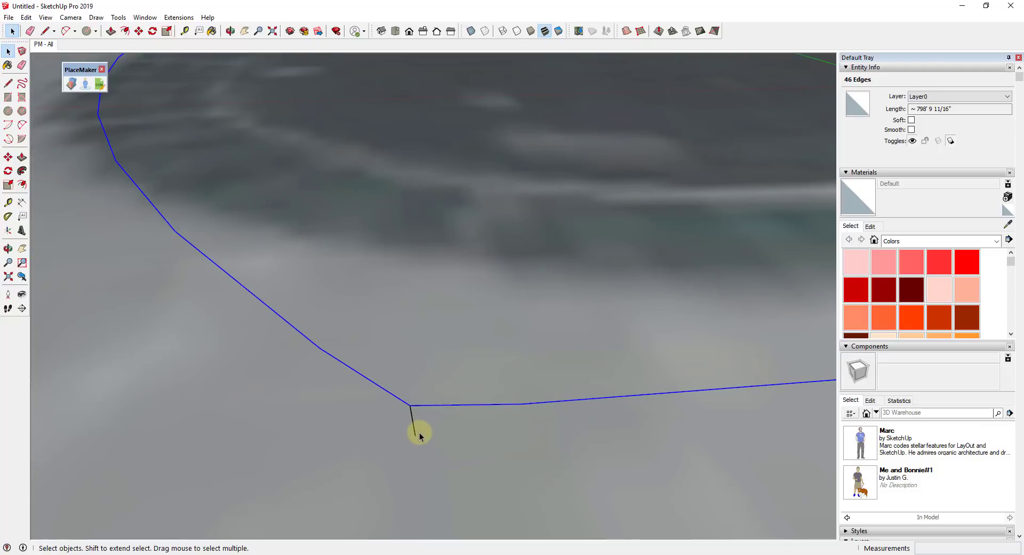
Draw a circle with a 3-inch radius centred on the guide line's free end and erase the guide line
key(c)
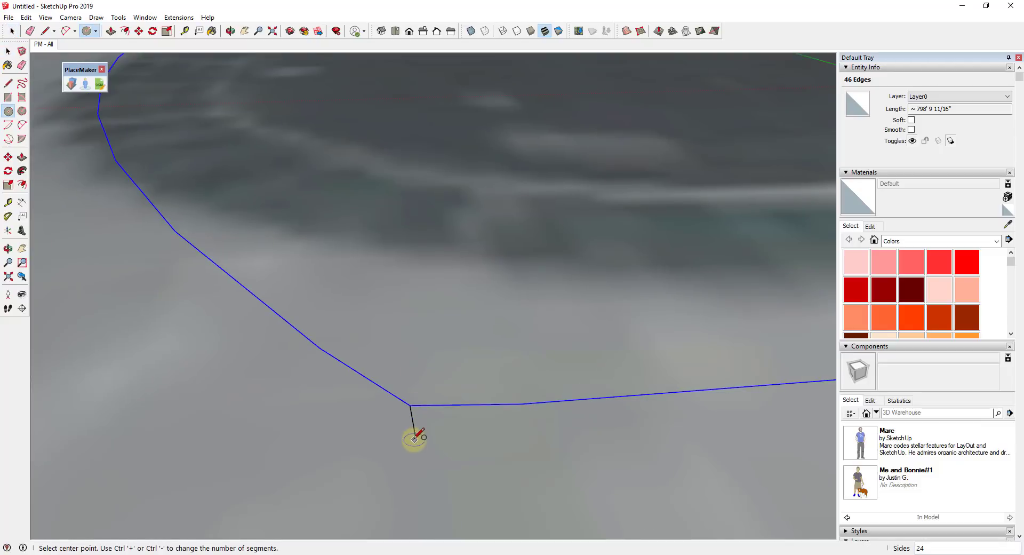
click(415, 436)
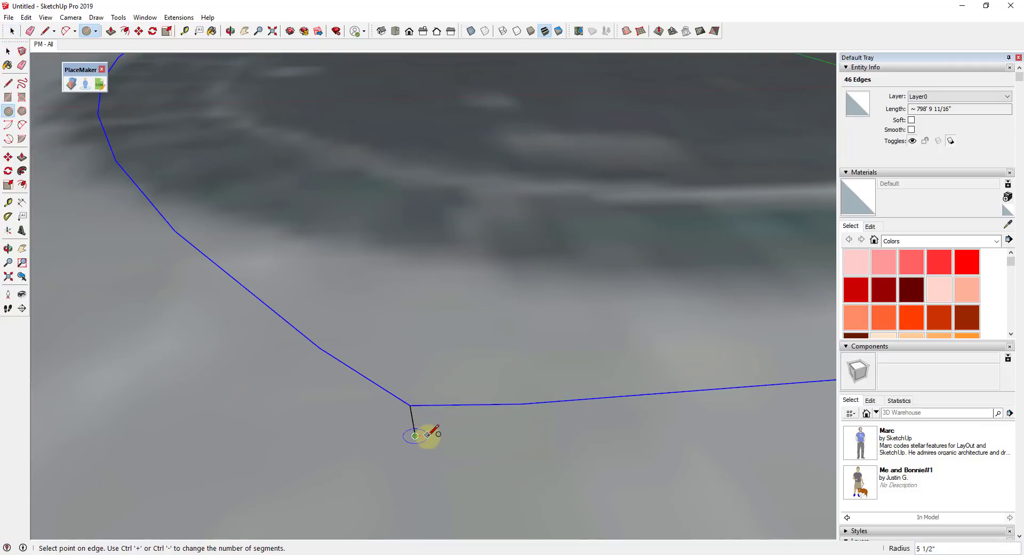
text(3)
key(Return)
key(space)
scroll(414, 435, up, 3)
key(e)
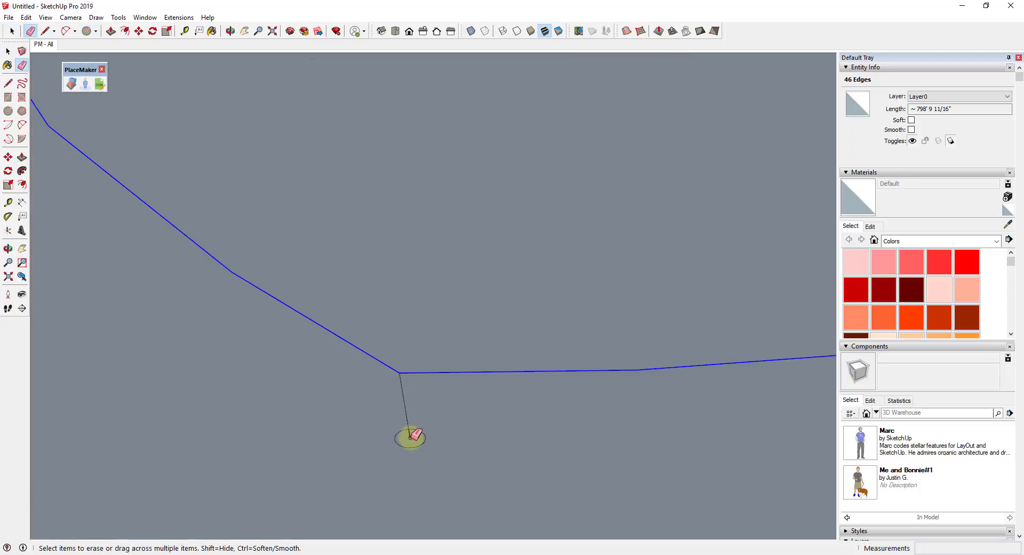
click(402, 407)
key(space)
scroll(412, 433, down, 2)
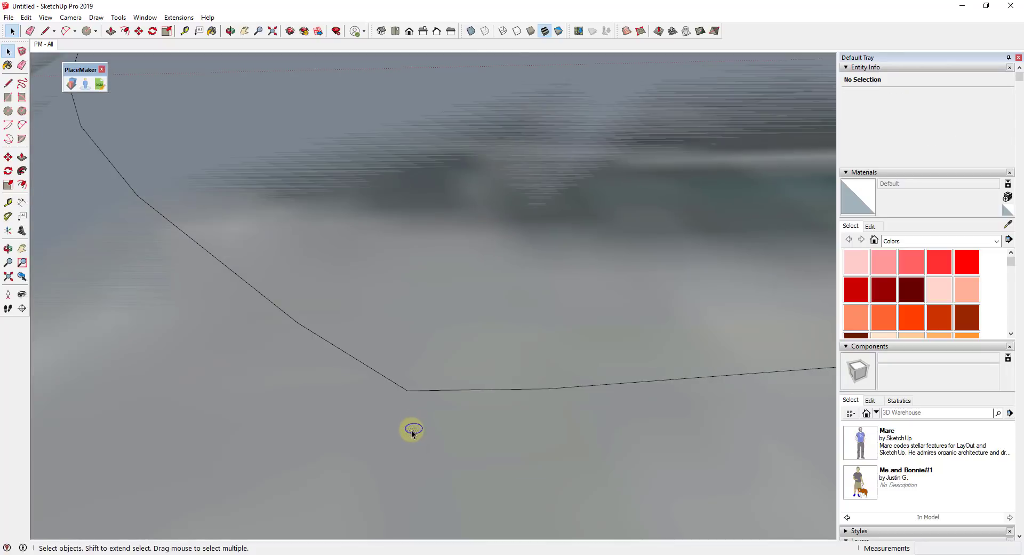
Make the small circle a component named Exterior Column
right_click(411, 430)
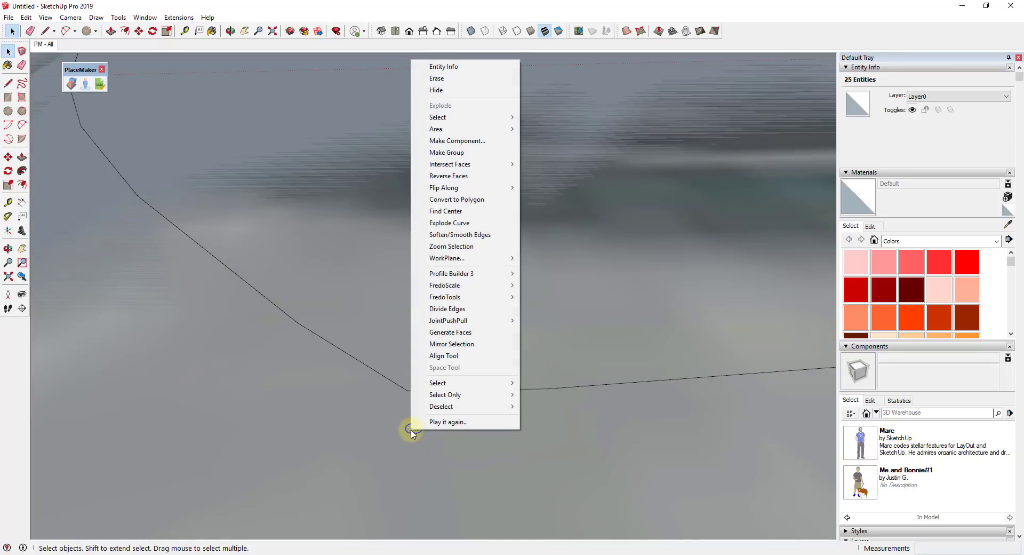
click(458, 145)
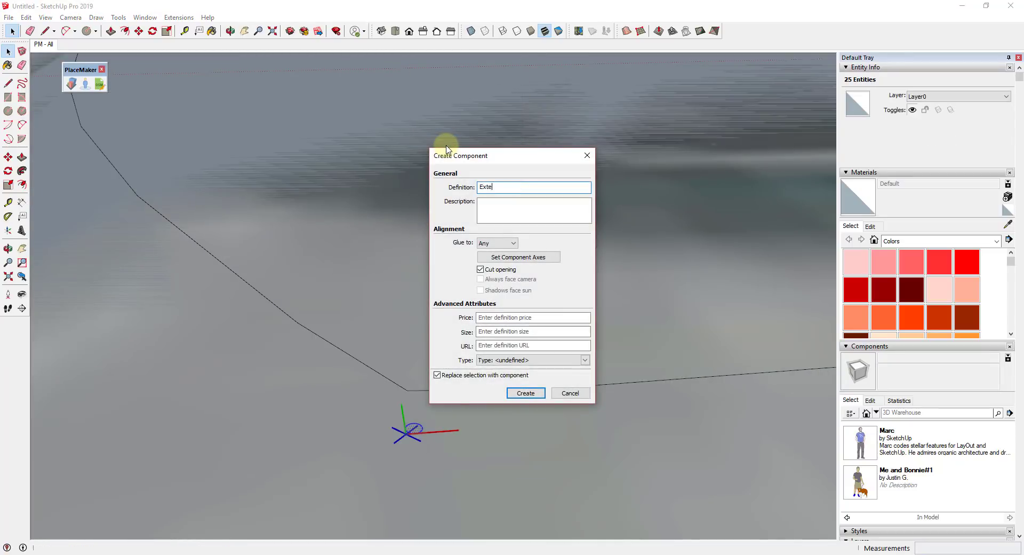
text(Exterior Column)
key(Return)
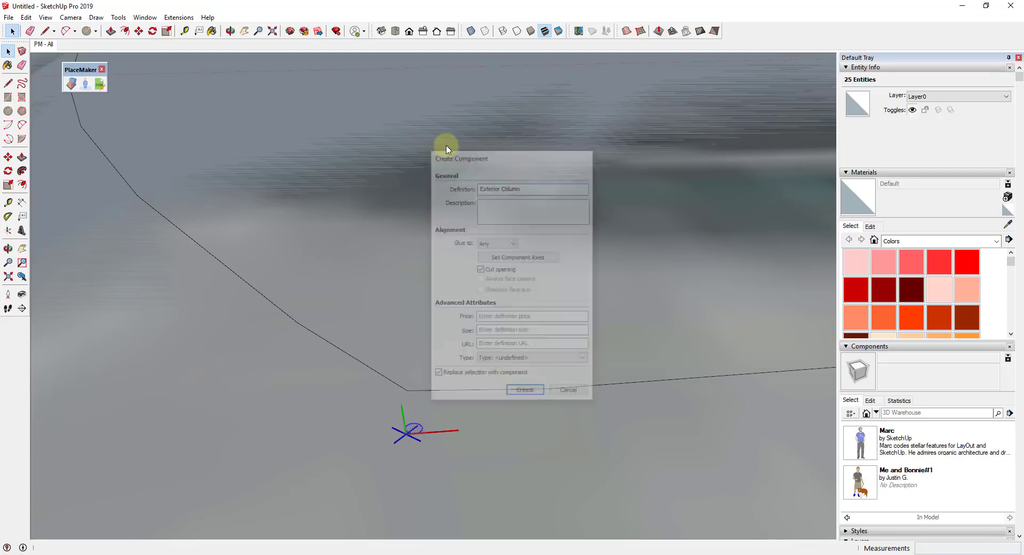
Copy the Exterior Column component along the welded inner outline at 10' spacing using PathCopy
scroll(453, 384, down, 2)
scroll(453, 384, down, 2)
click(403, 363)
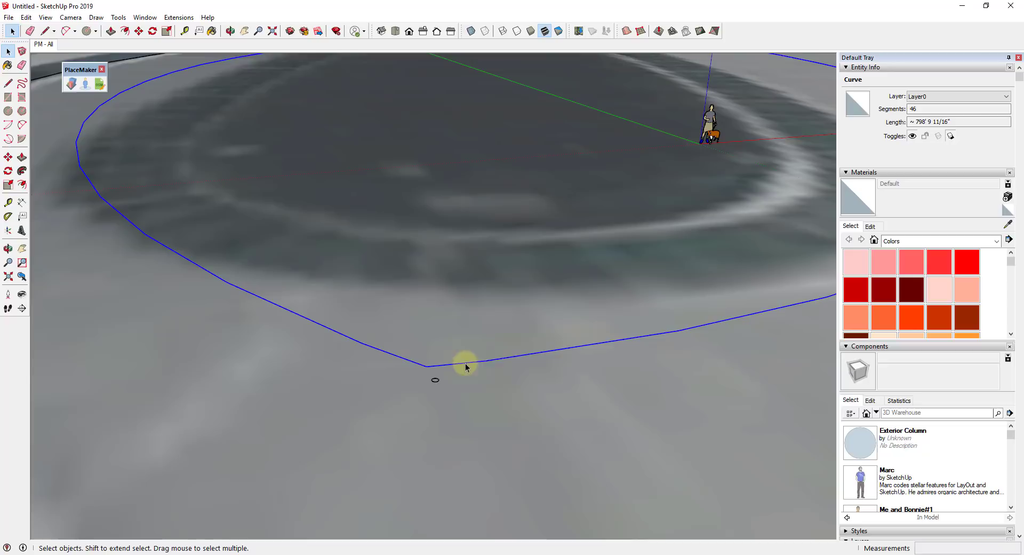
scroll(633, 345, down, 3)
scroll(562, 361, up, 4)
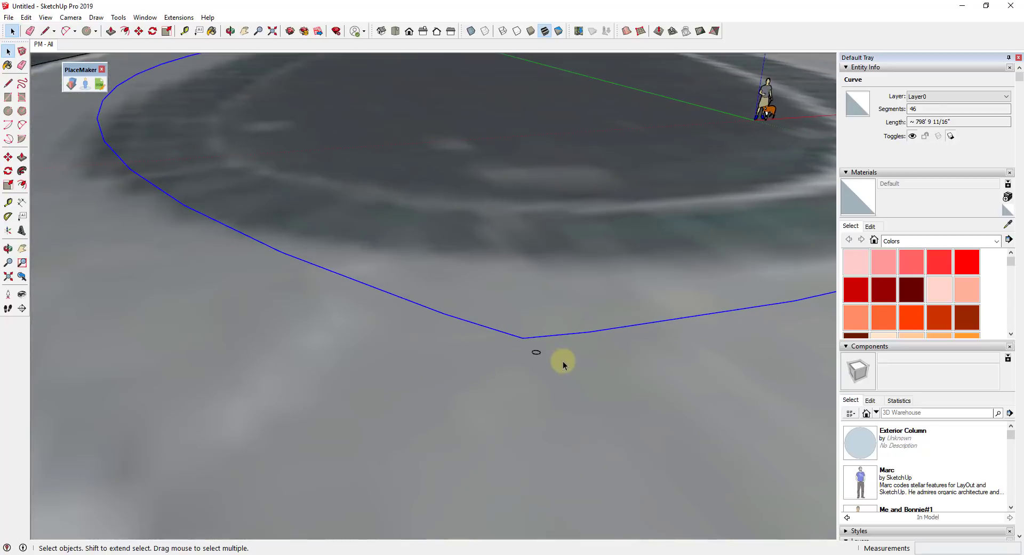
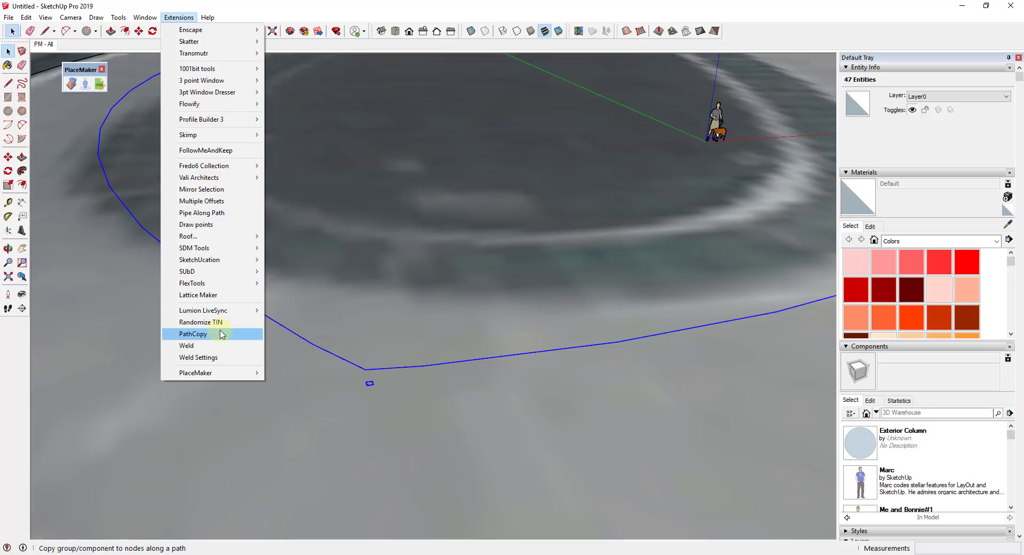
click(221, 334)
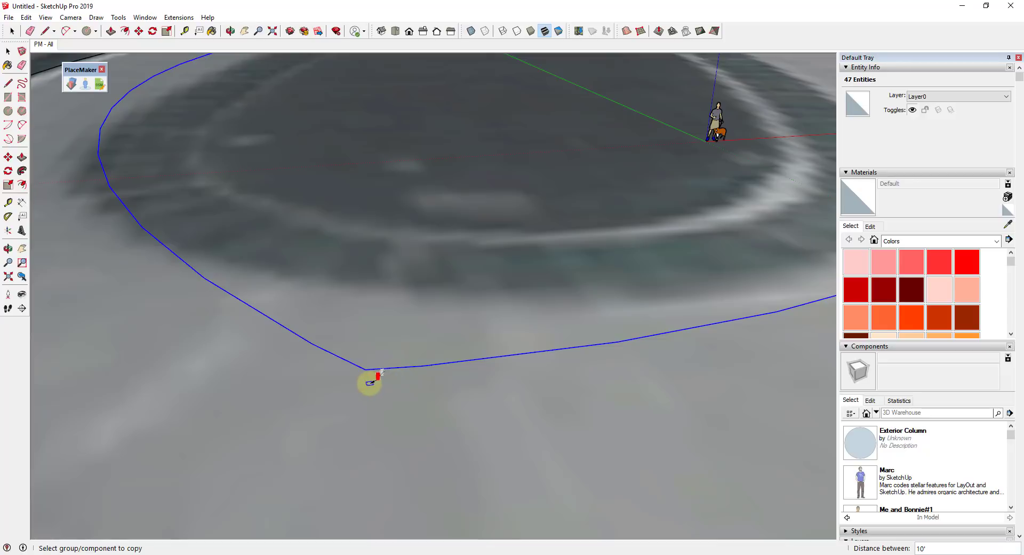
click(370, 382)
scroll(377, 370, down, 3)
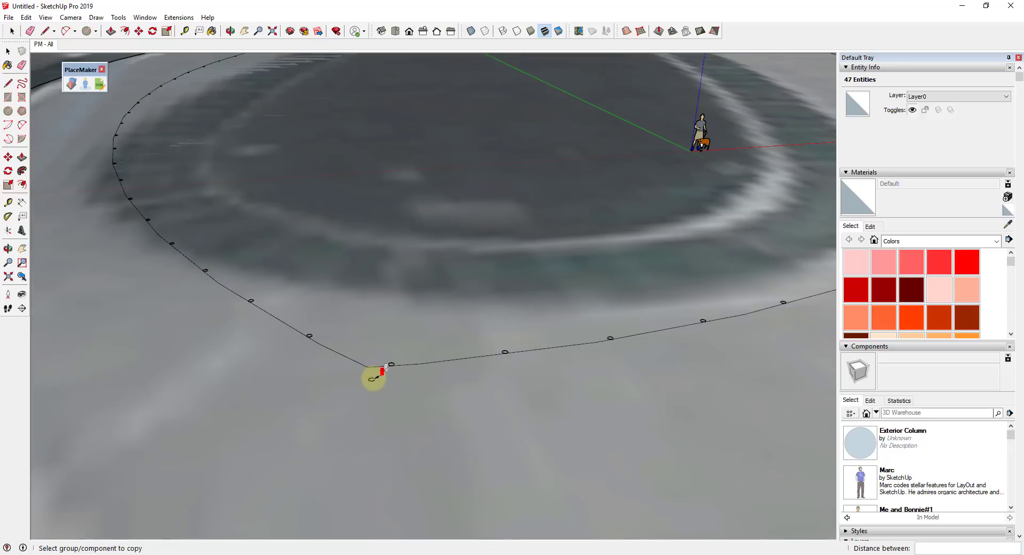
scroll(379, 376, down, 2)
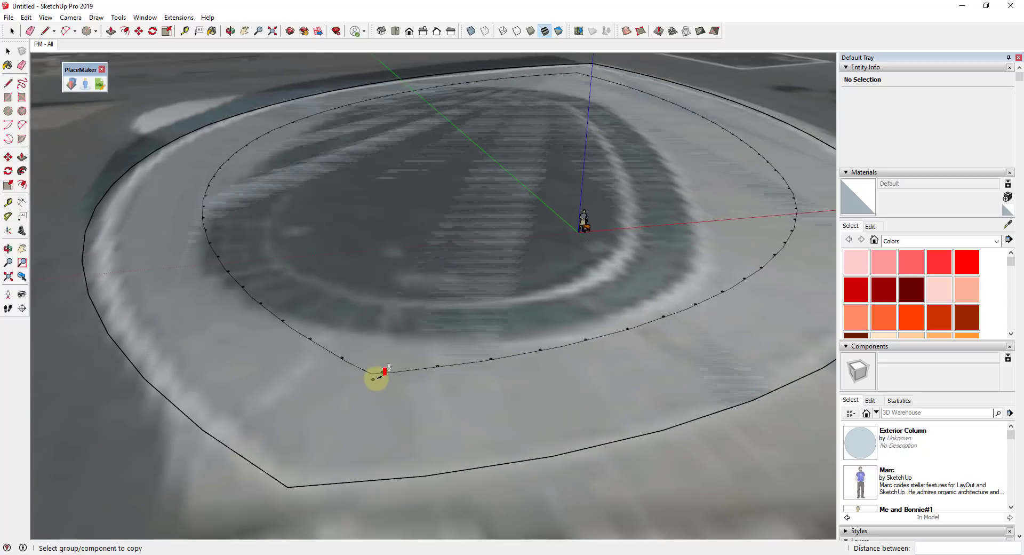
scroll(385, 376, up, 2)
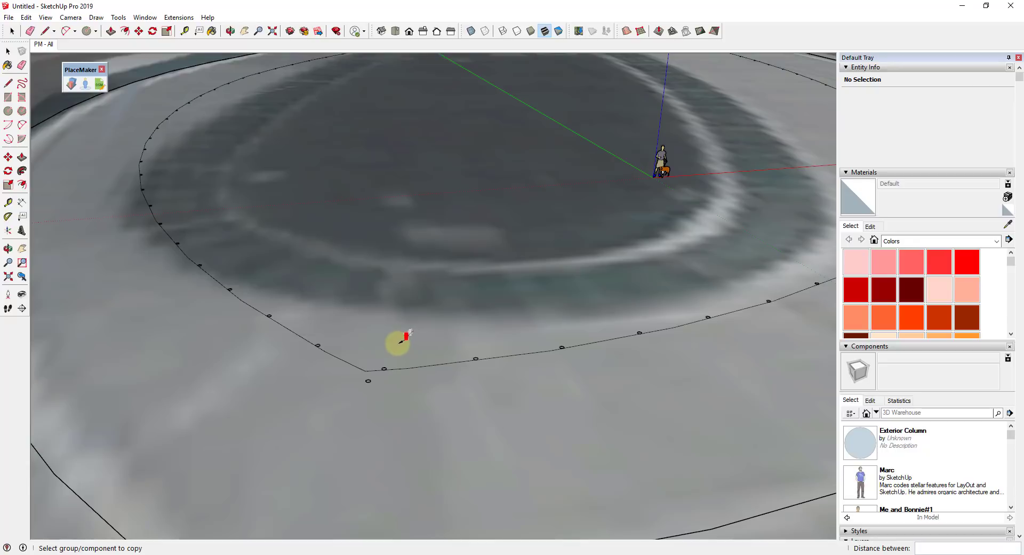
Set the PathCopy spacing between the Exterior Column copies along the inner outline to 5'
text(')
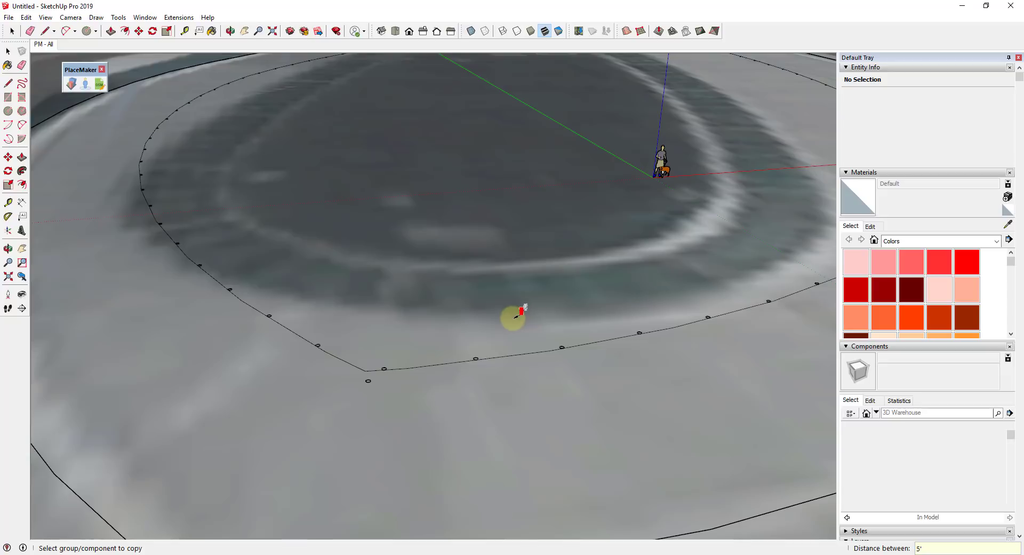
middle_drag(475, 309, 441, 344)
scroll(550, 331, down, 3)
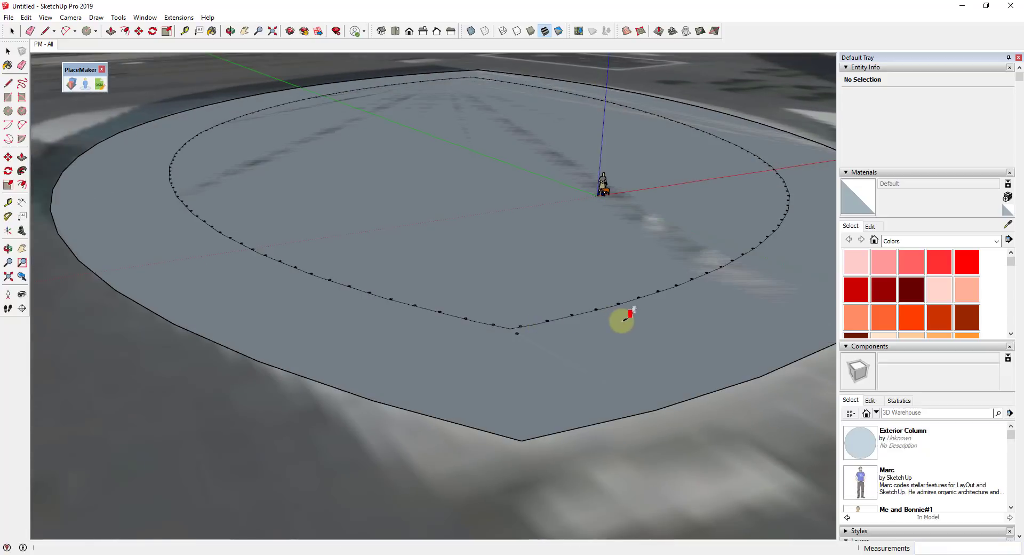
scroll(518, 333, up, 4)
scroll(517, 330, up, 3)
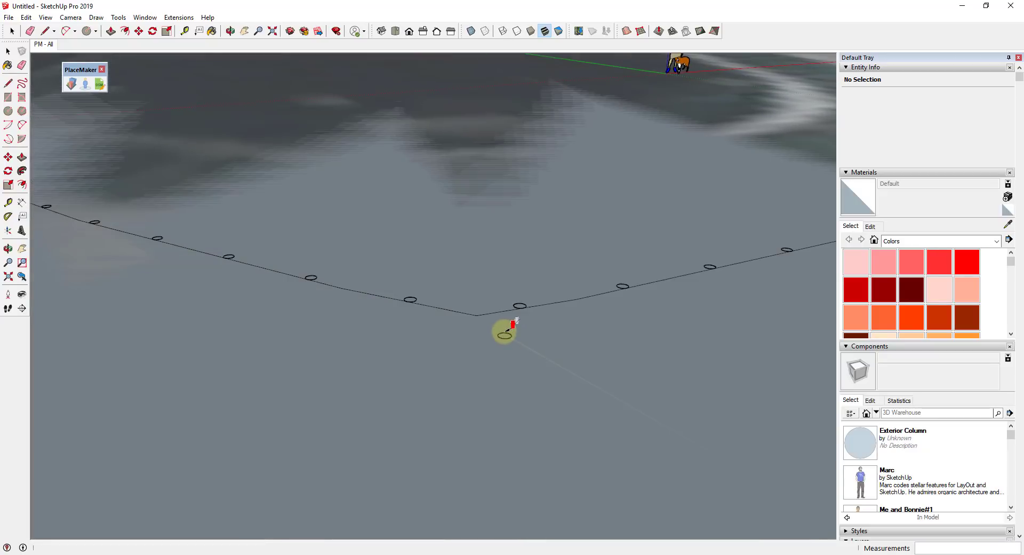
Examine the column spacing around the inner outline and the column positions at its near pointed corner
scroll(510, 326, down, 4)
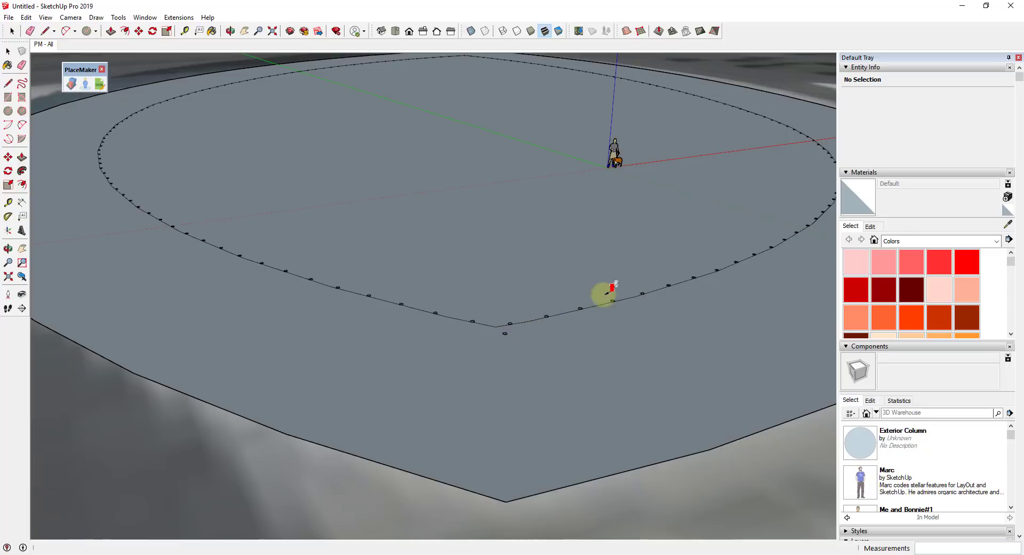
scroll(602, 302, down, 2)
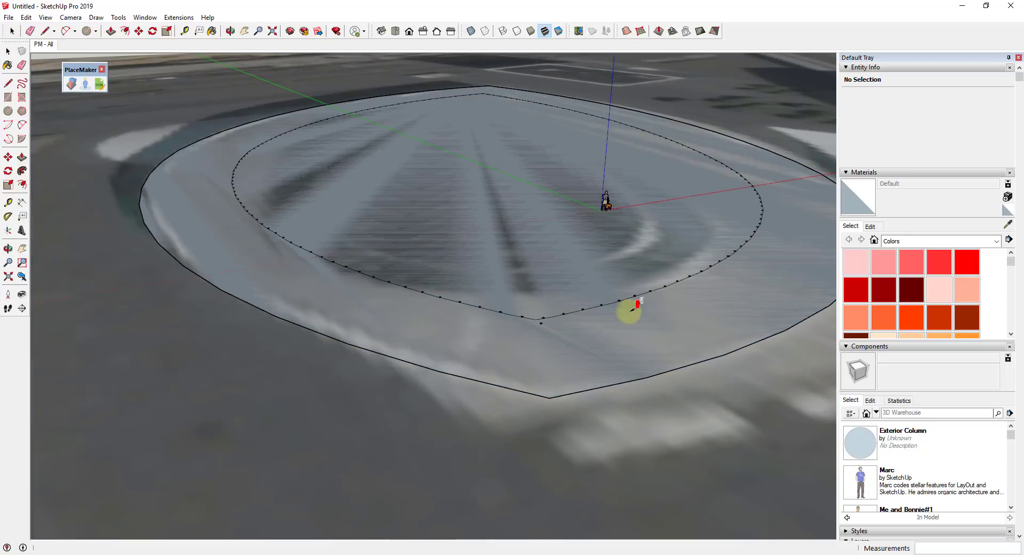
scroll(517, 324, up, 3)
scroll(515, 333, down, 3)
scroll(515, 333, up, 8)
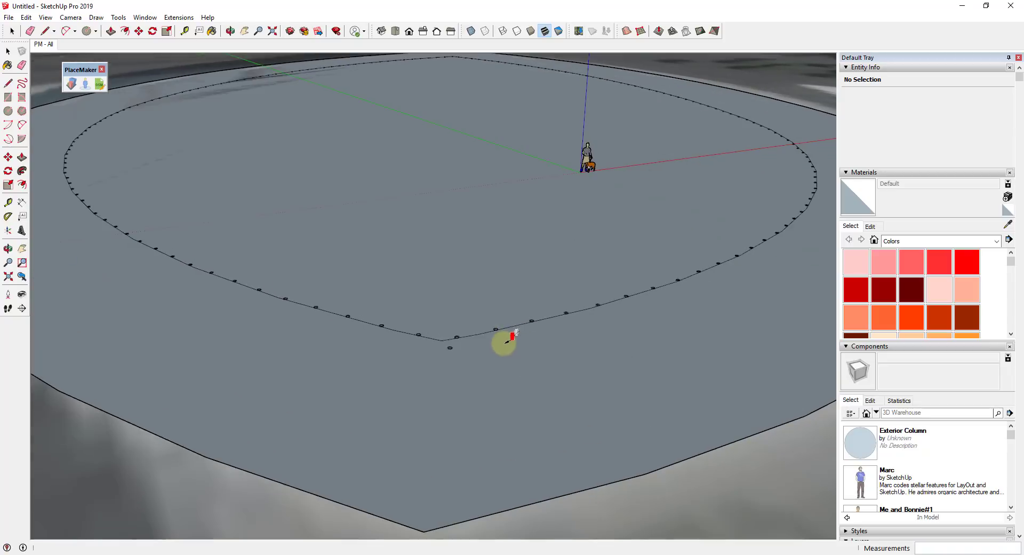
scroll(457, 352, down, 3)
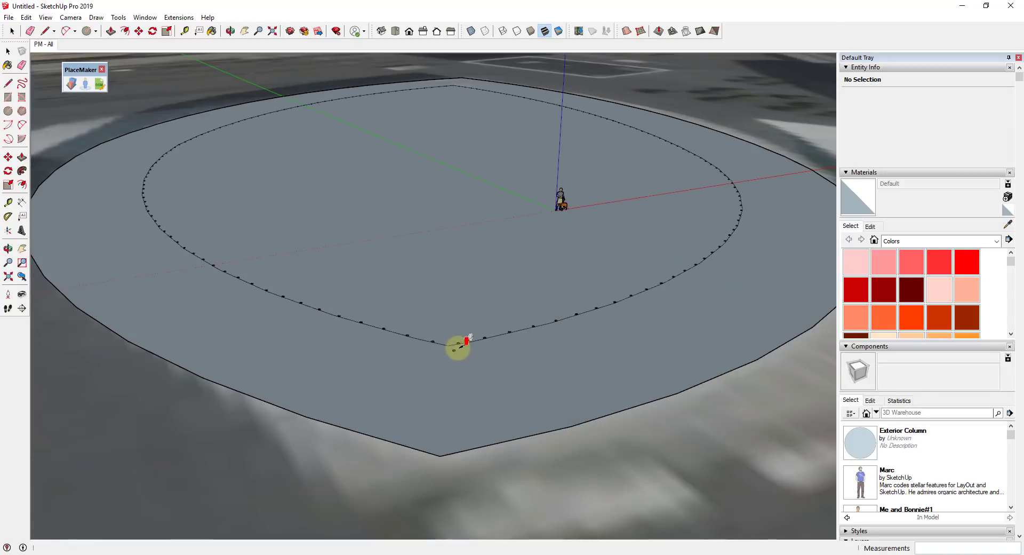
scroll(475, 345, up, 6)
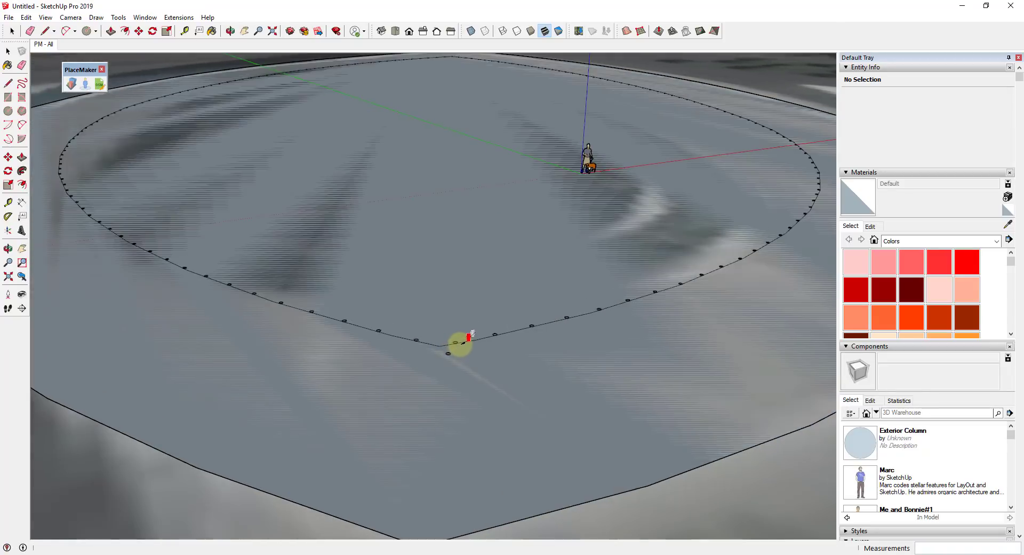
scroll(458, 343, up, 4)
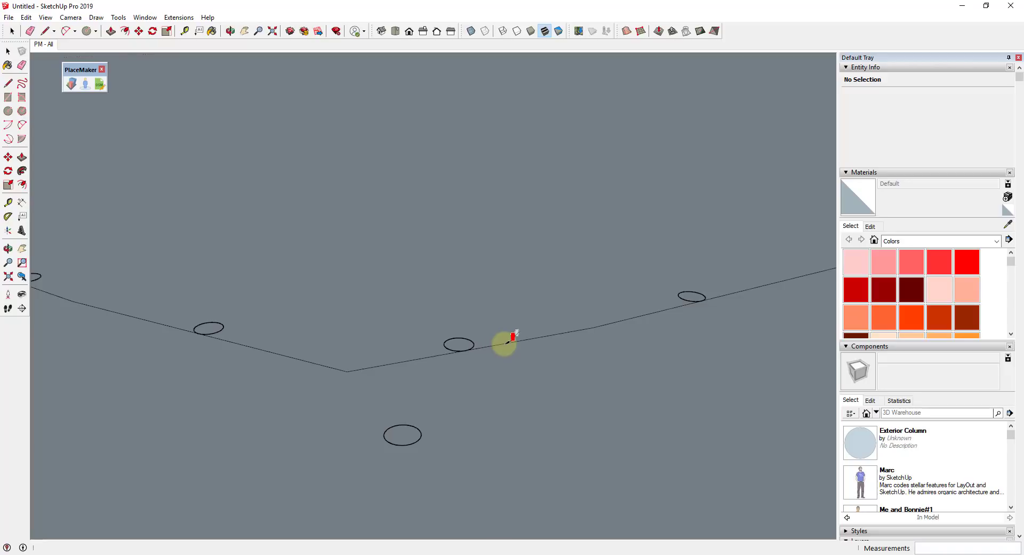
key(space)
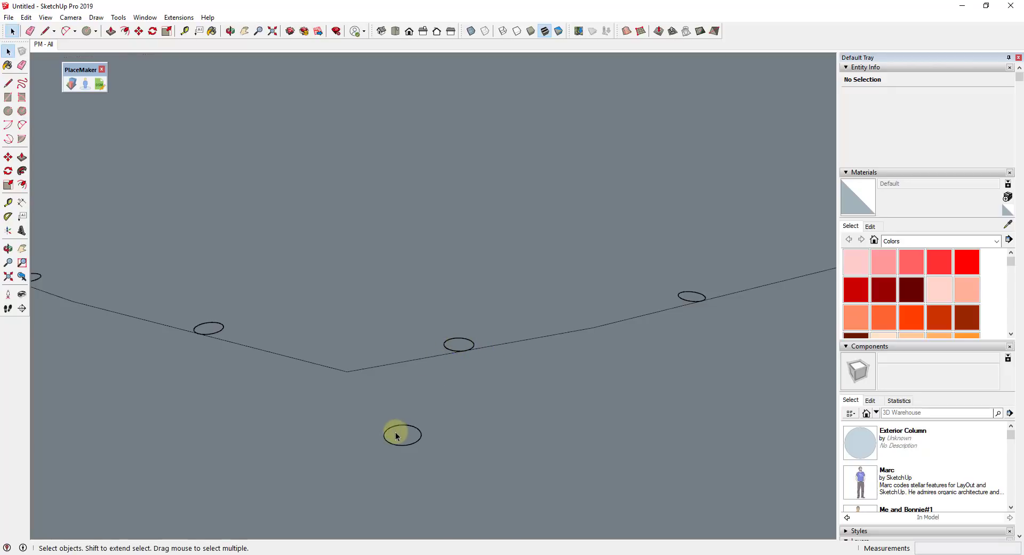
double_click(397, 430)
click(462, 350)
double_click(462, 350)
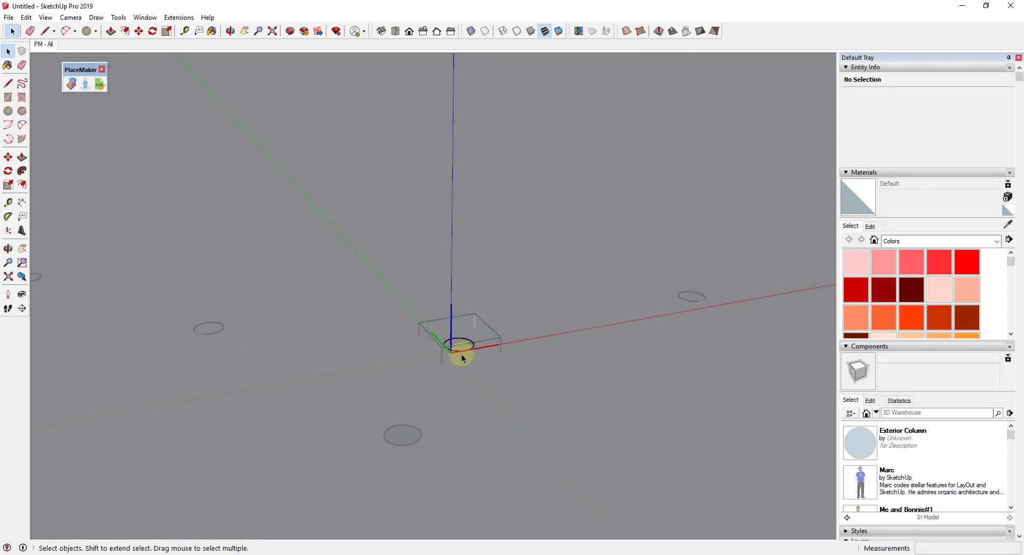
scroll(457, 351, up, 3)
scroll(449, 361, down, 4)
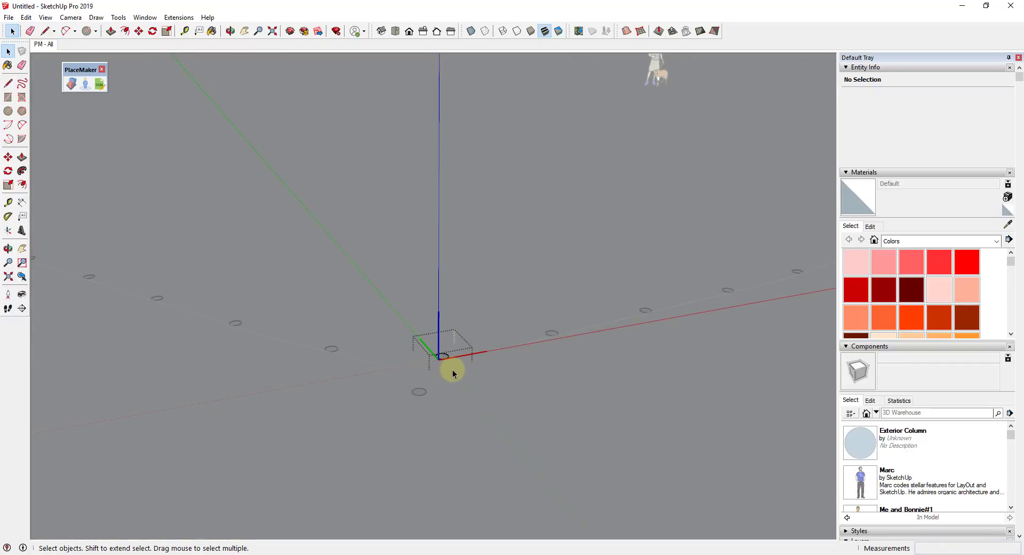
click(452, 374)
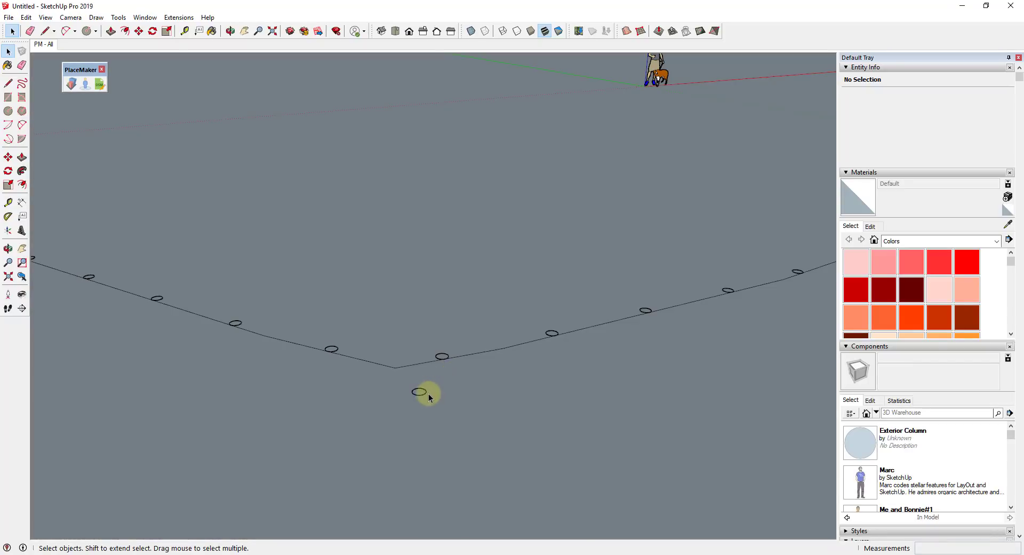
Open the Exterior Column copy on the outline beside the near pointed corner for editing
click(415, 394)
scroll(443, 372, up, 2)
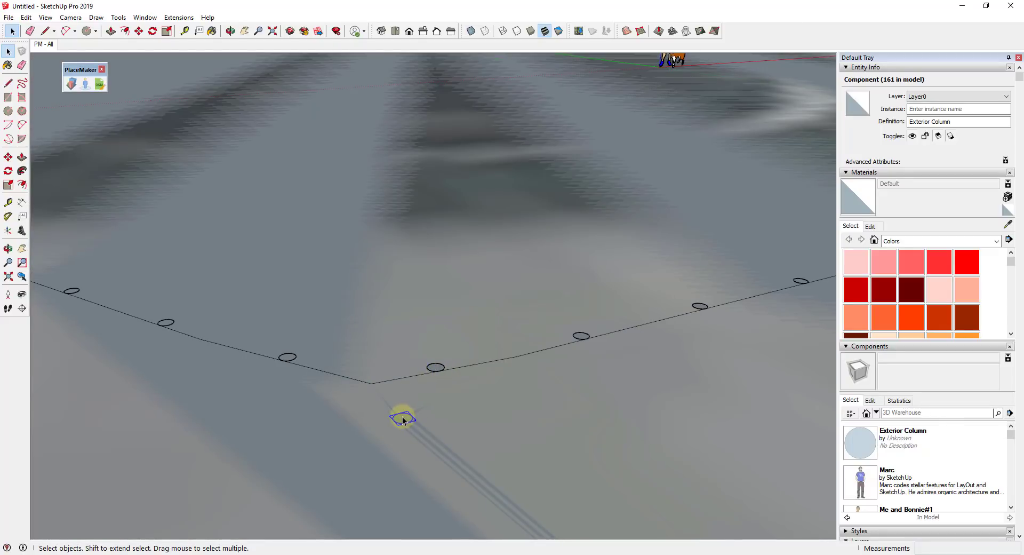
scroll(435, 368, up, 3)
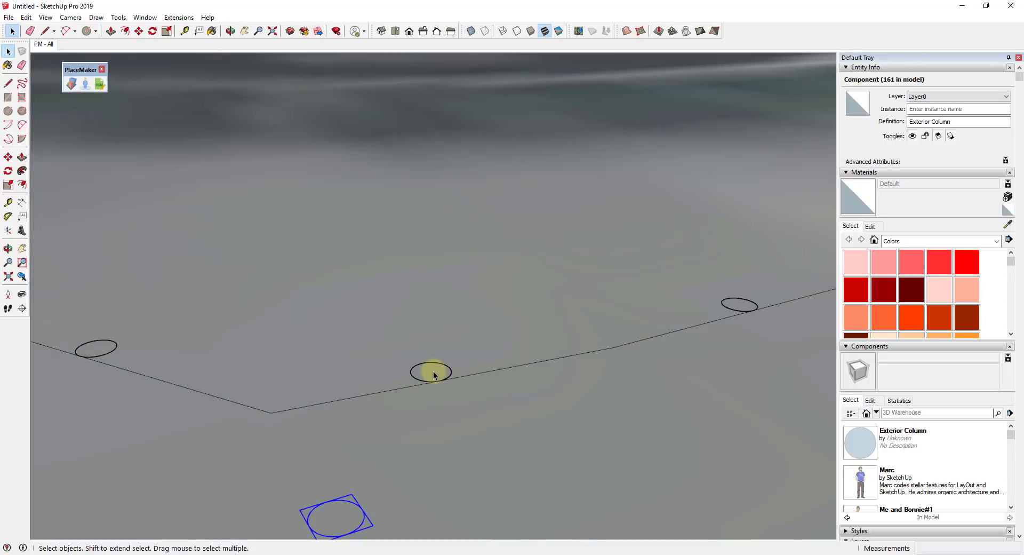
double_click(435, 373)
click(388, 350)
click(436, 389)
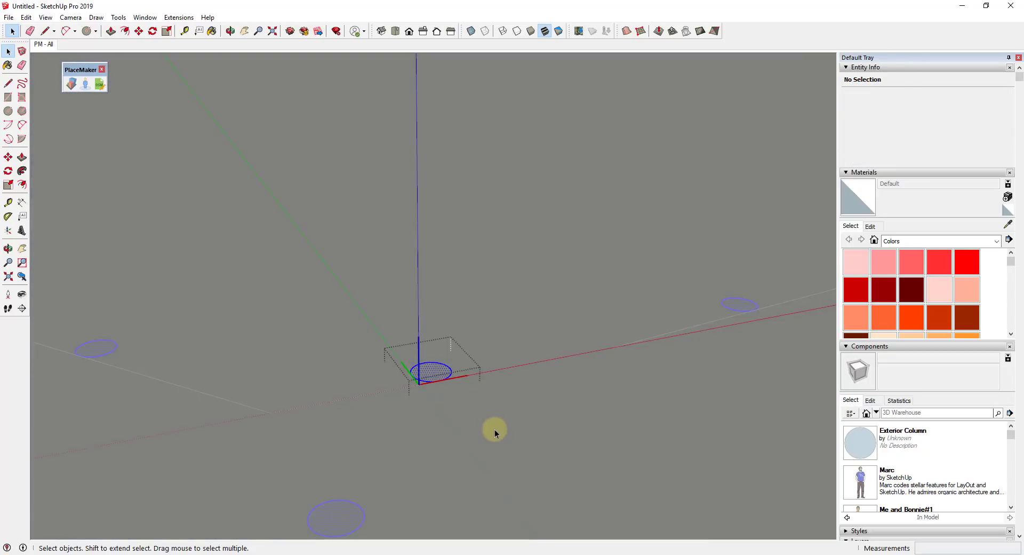
Move all of the column component's geometry outward, clear of the inner outline, and close the component
key(ctrl+a)
key(m)
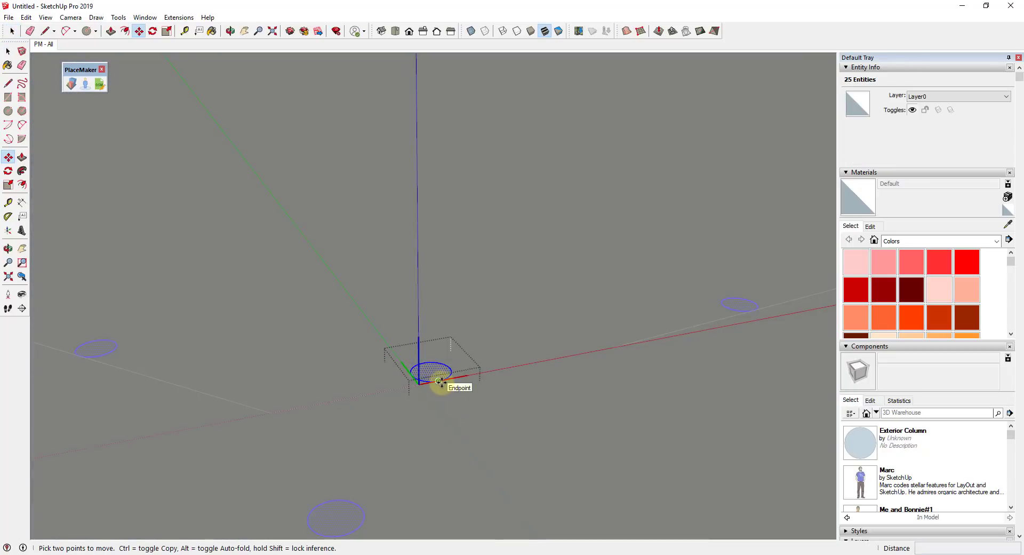
key(space)
scroll(378, 389, down, 5)
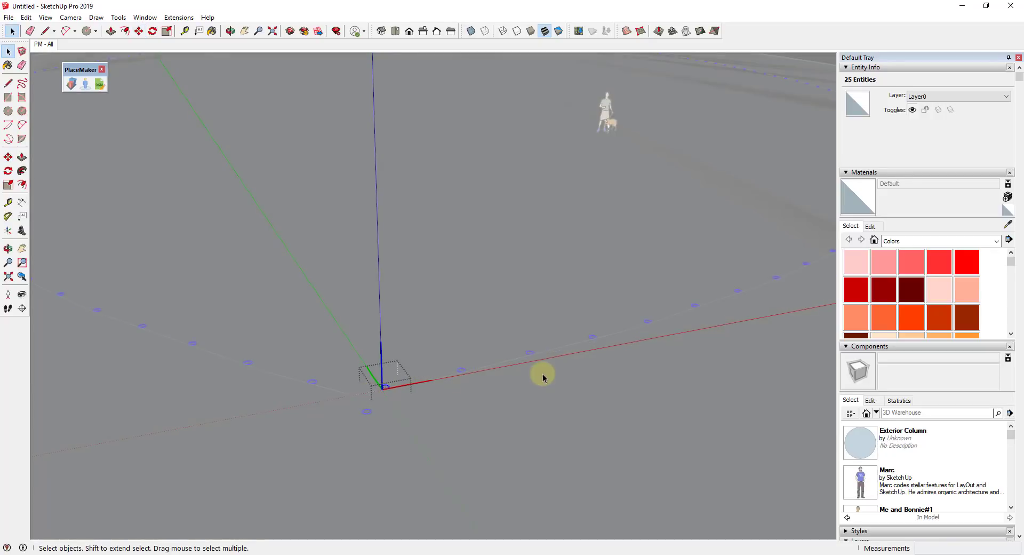
scroll(528, 363, up, 5)
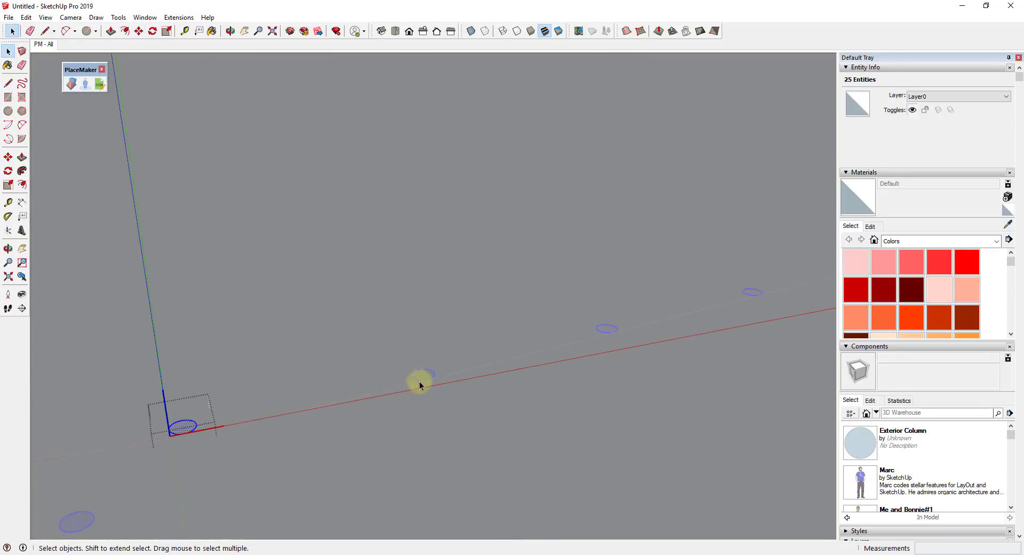
middle_drag(421, 385, 222, 411)
key(m)
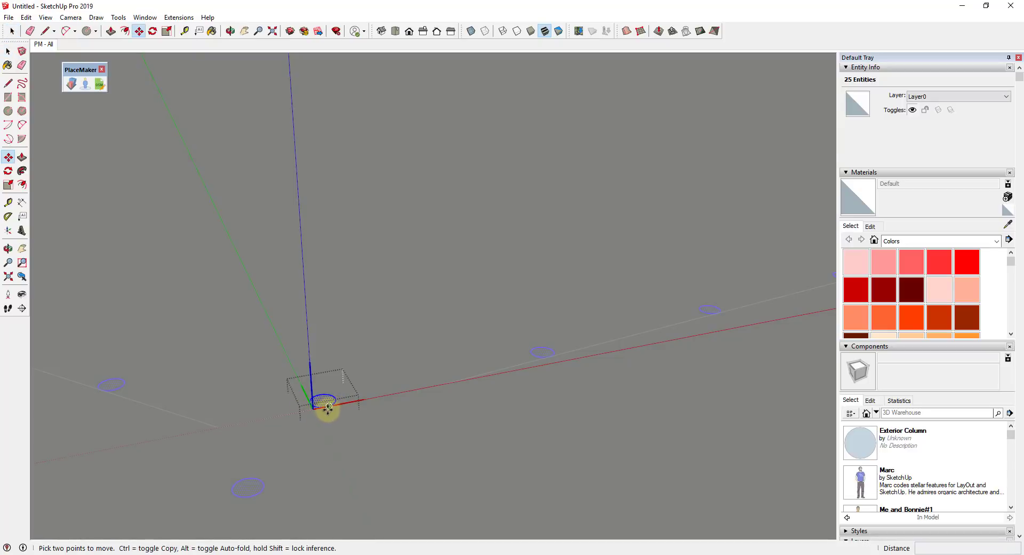
click(323, 407)
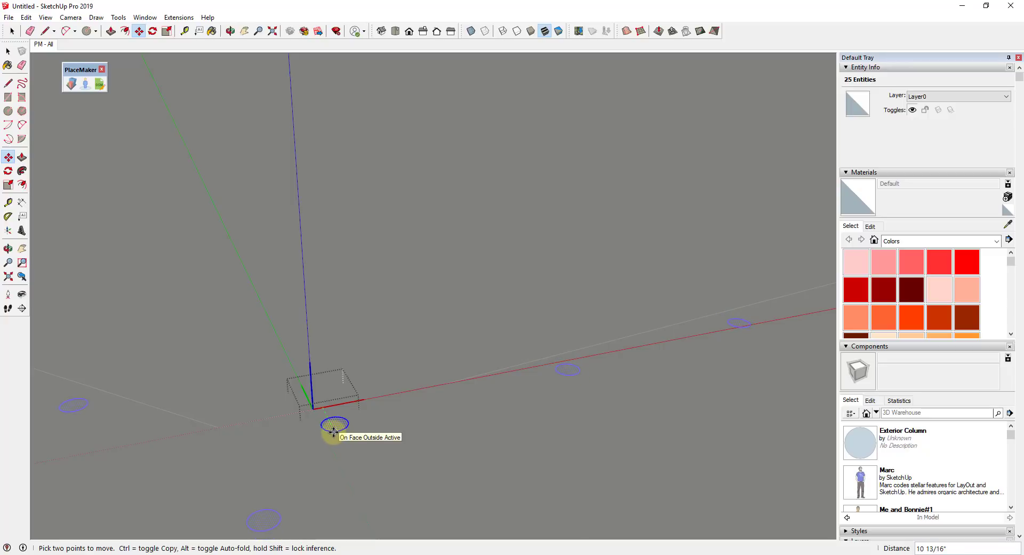
key(Return)
key(space)
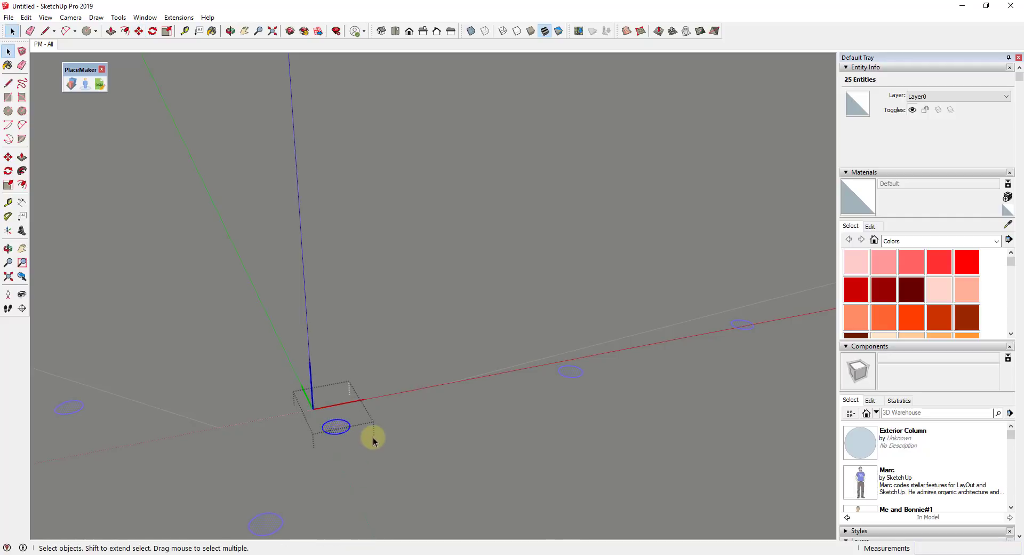
click(390, 437)
double_click(376, 434)
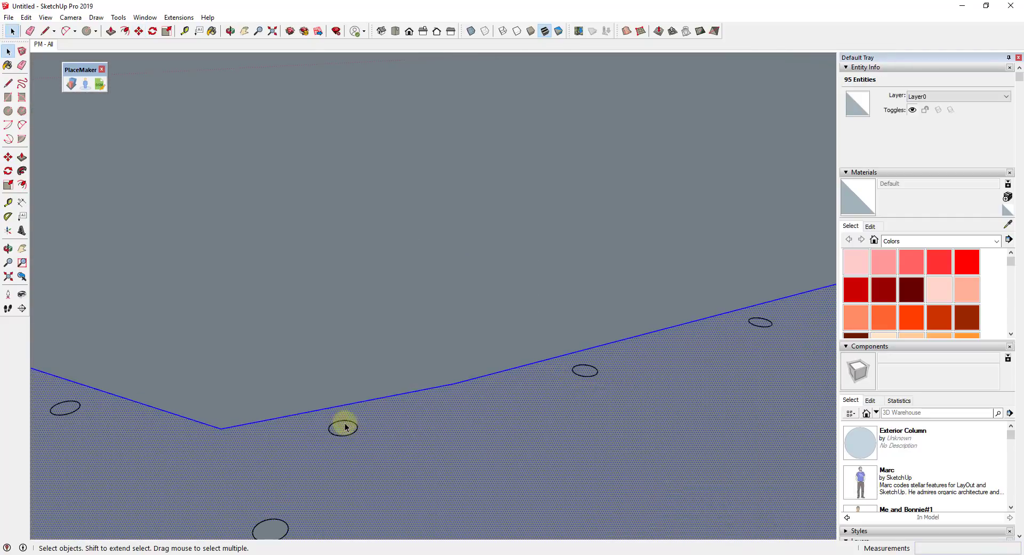
Extrude the circle inside the Exterior Column component upward 30' with Push/Pull
scroll(347, 425, down, 4)
scroll(354, 426, down, 2)
scroll(348, 434, up, 4)
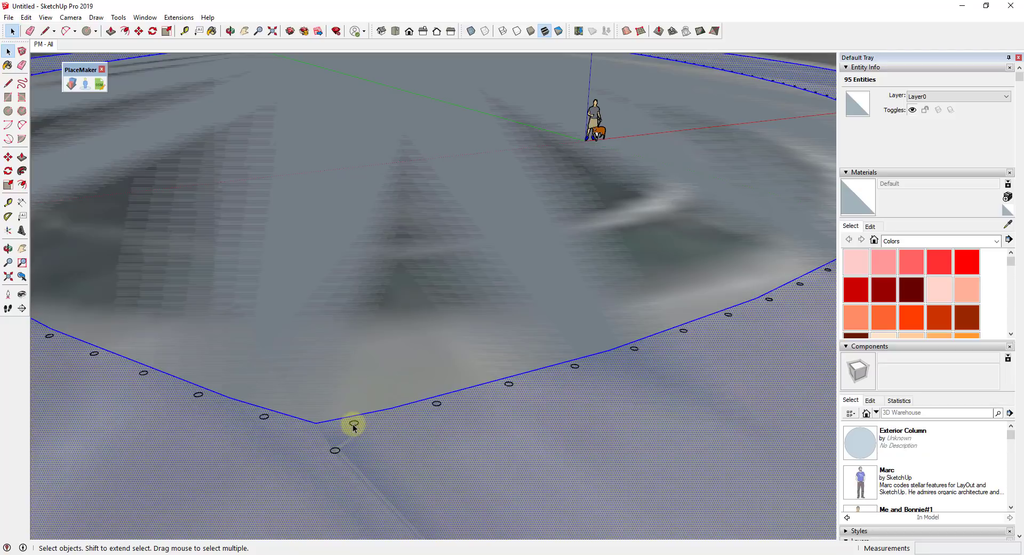
key(p)
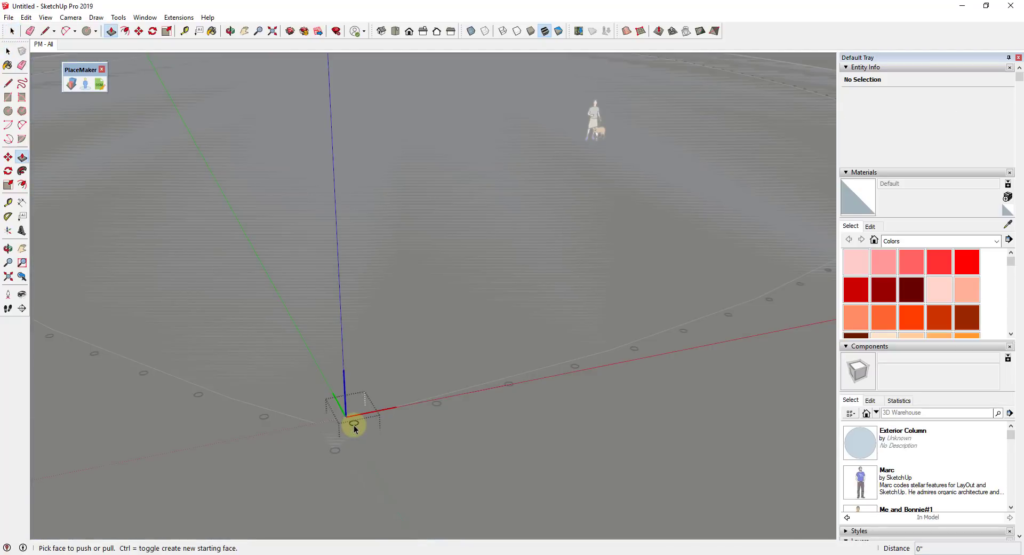
drag(352, 427, 341, 246)
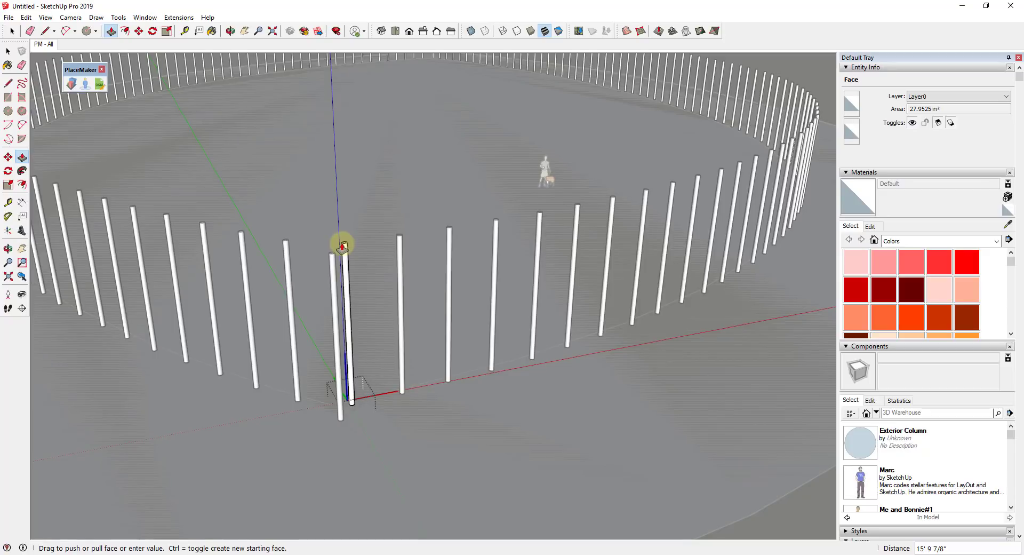
drag(343, 247, 343, 182)
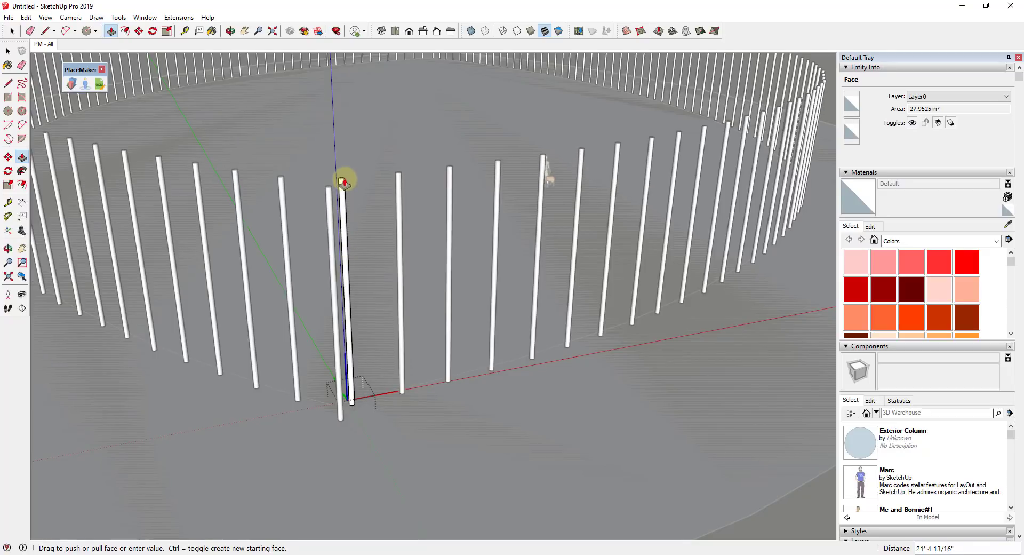
key(Return)
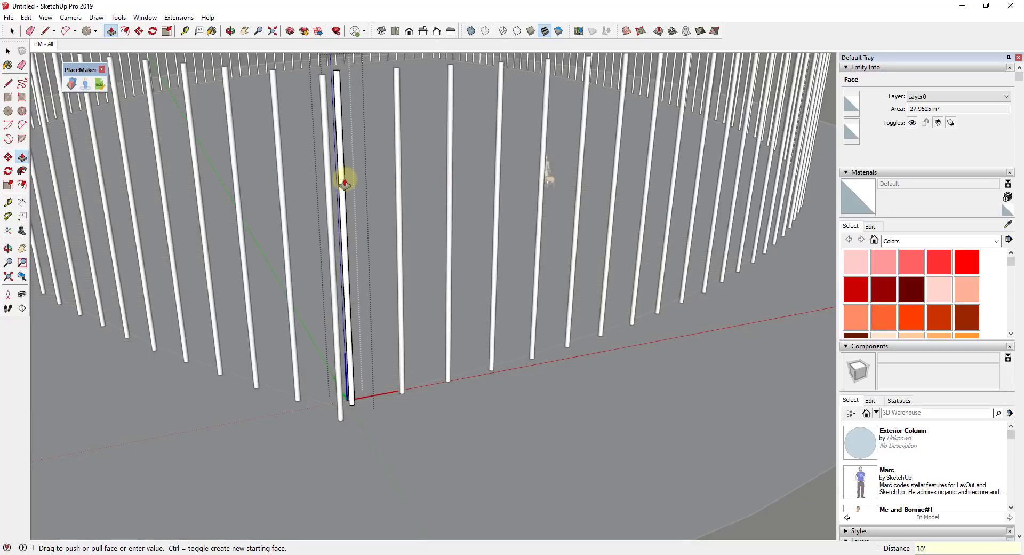
key(space)
Close the component and examine the ring of extruded columns from several angles, including the near pointed corner
middle_drag(411, 366, 515, 347)
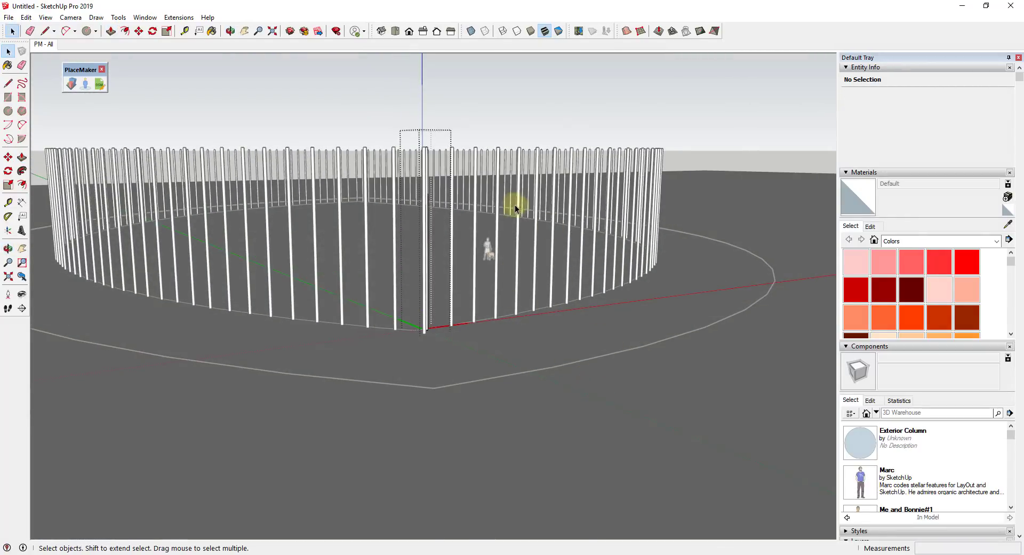
middle_drag(515, 206, 568, 256)
middle_drag(687, 289, 517, 293)
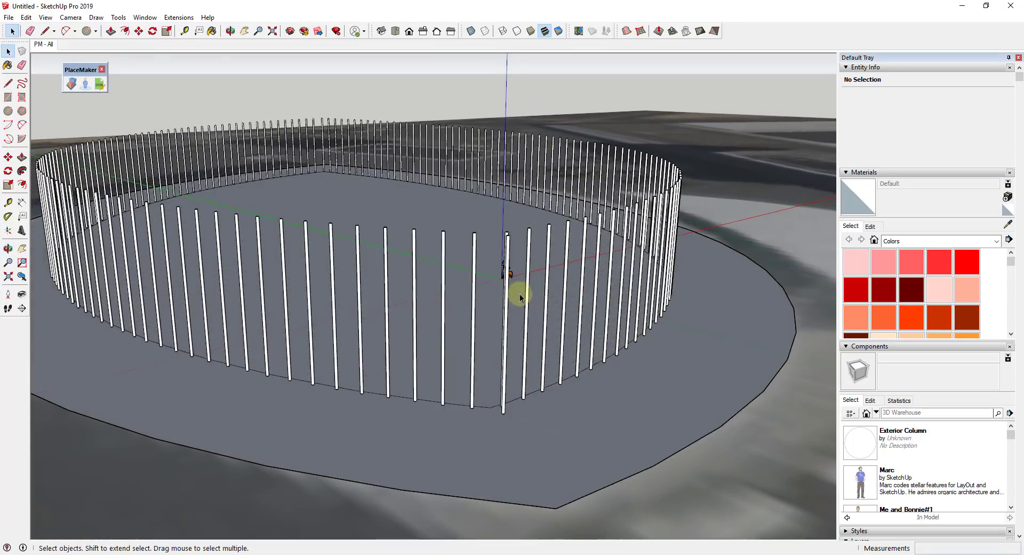
scroll(506, 423, up, 2)
scroll(492, 411, up, 3)
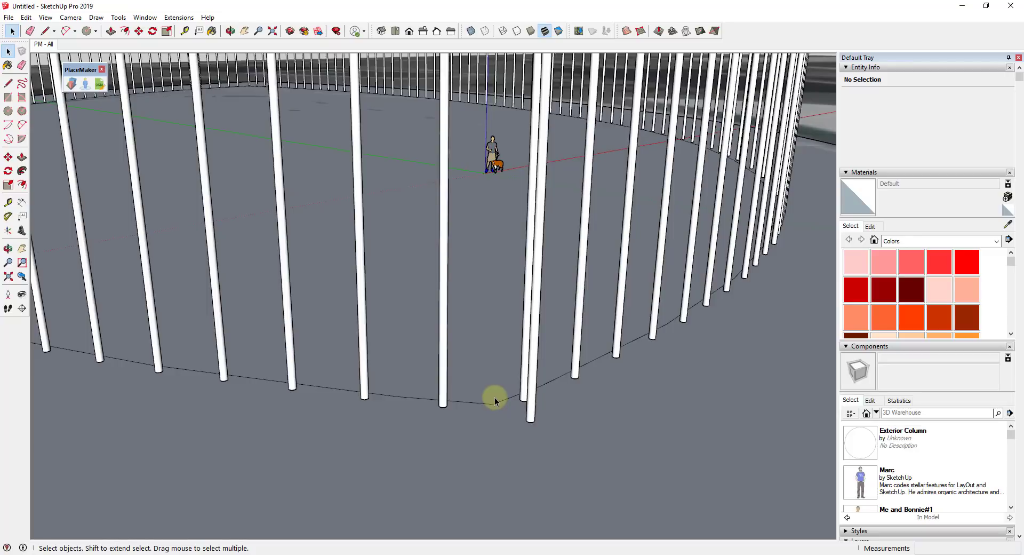
scroll(495, 402, down, 3)
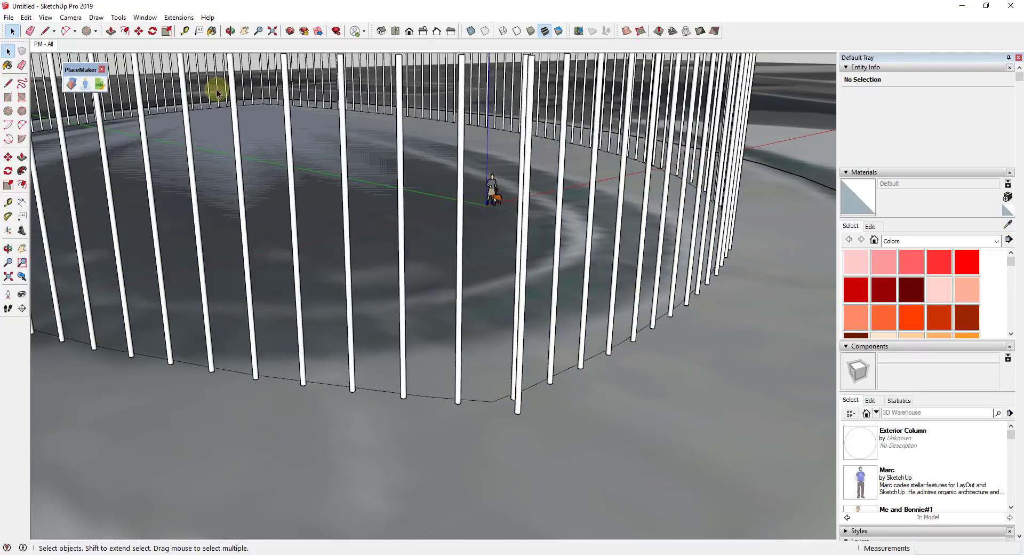
scroll(501, 405, down, 3)
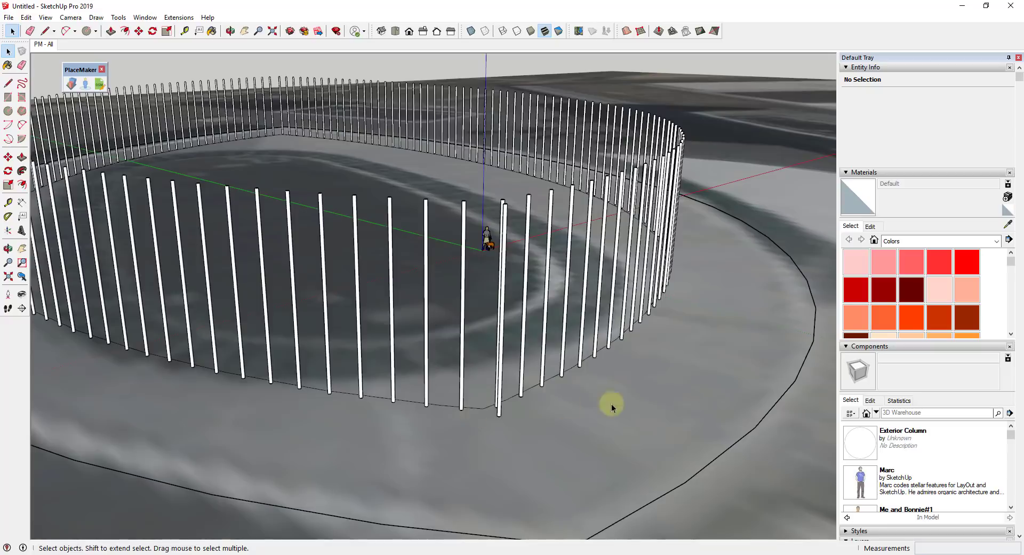
middle_drag(617, 290, 640, 293)
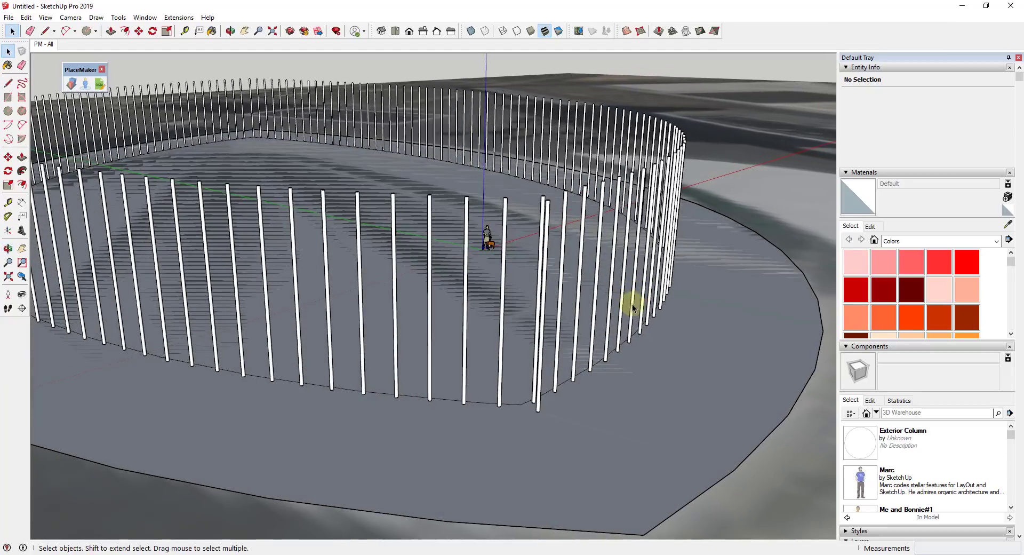
middle_drag(578, 389, 458, 374)
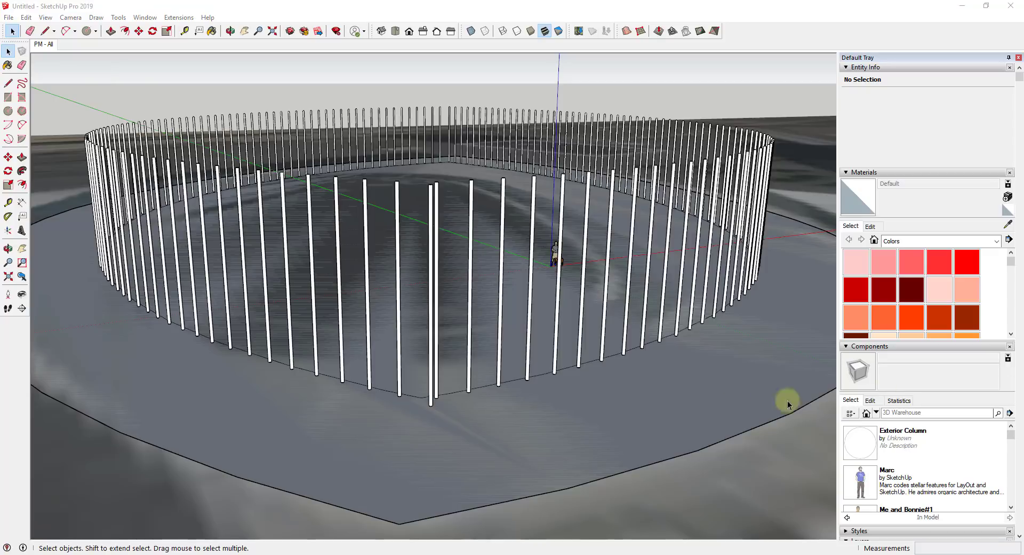
Check the radius of the base circle inside an Exterior Column near the pointed corner, and close the component
middle_drag(516, 409, 551, 418)
scroll(480, 347, up, 5)
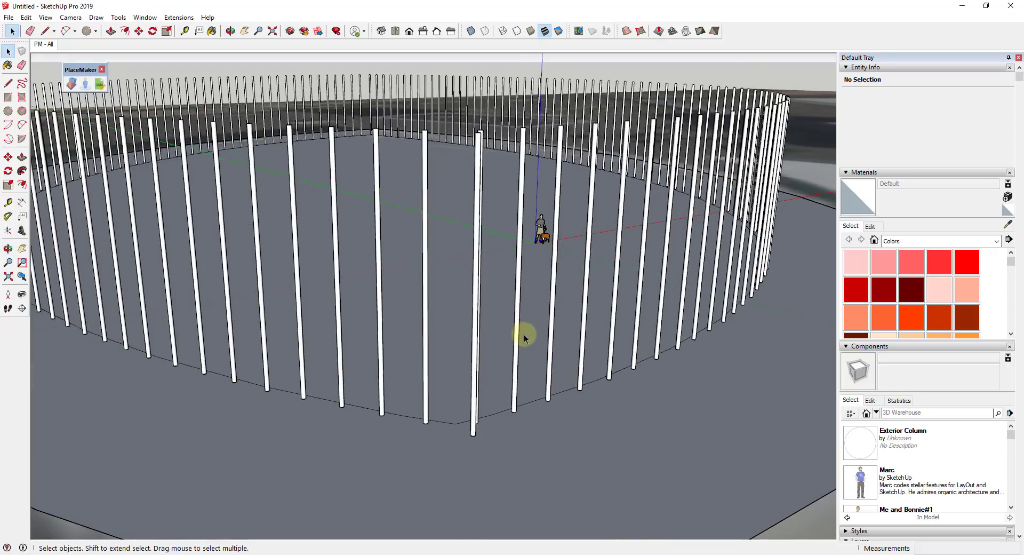
click(521, 336)
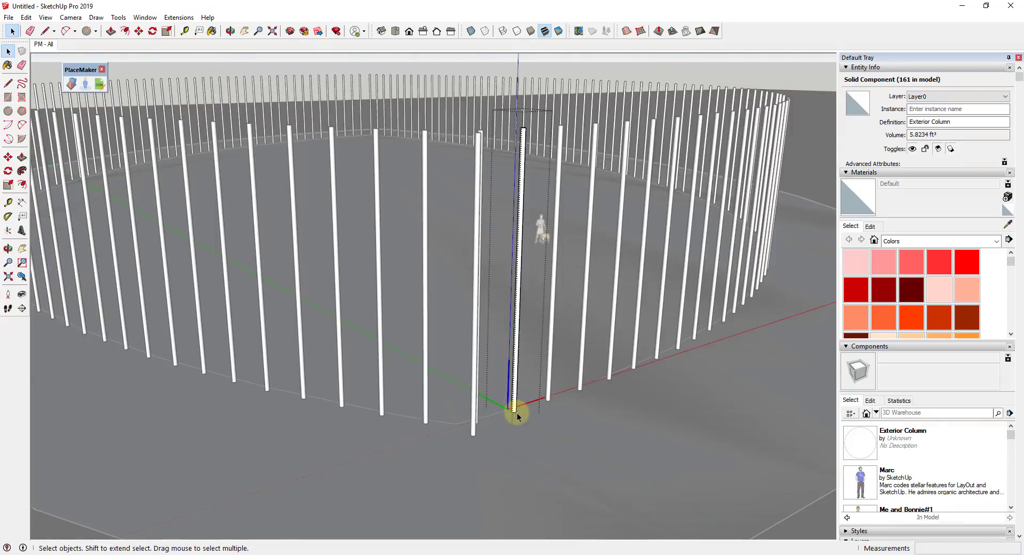
click(512, 411)
scroll(512, 411, up, 5)
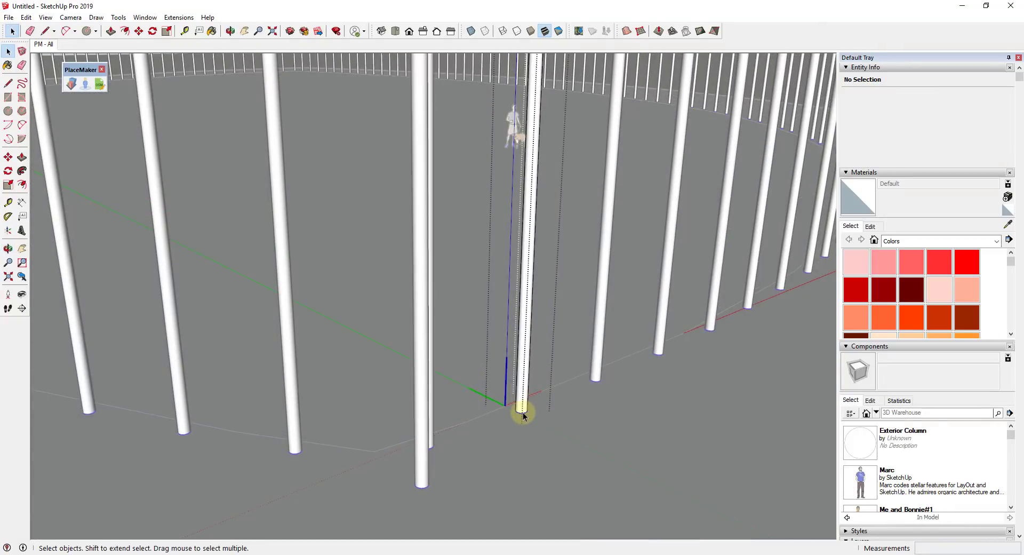
click(523, 414)
scroll(523, 414, down, 5)
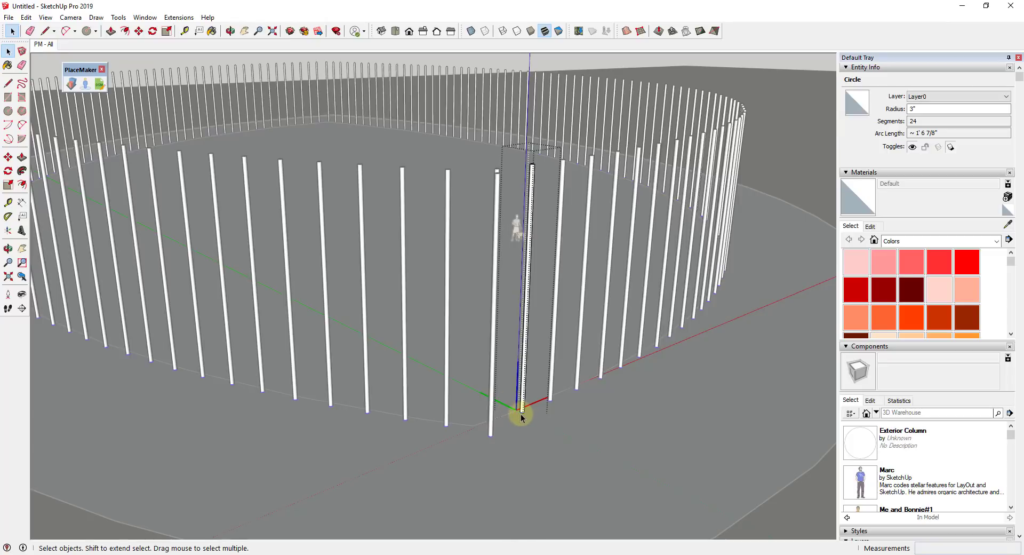
middle_drag(522, 414, 517, 451)
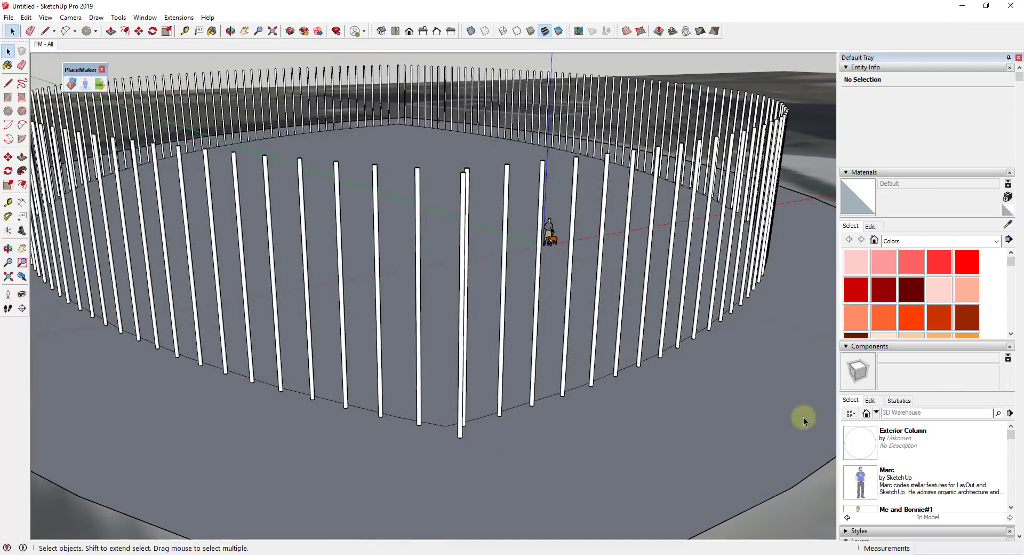
scroll(570, 320, down, 5)
middle_drag(526, 320, 549, 281)
scroll(550, 298, up, 4)
scroll(550, 310, up, 2)
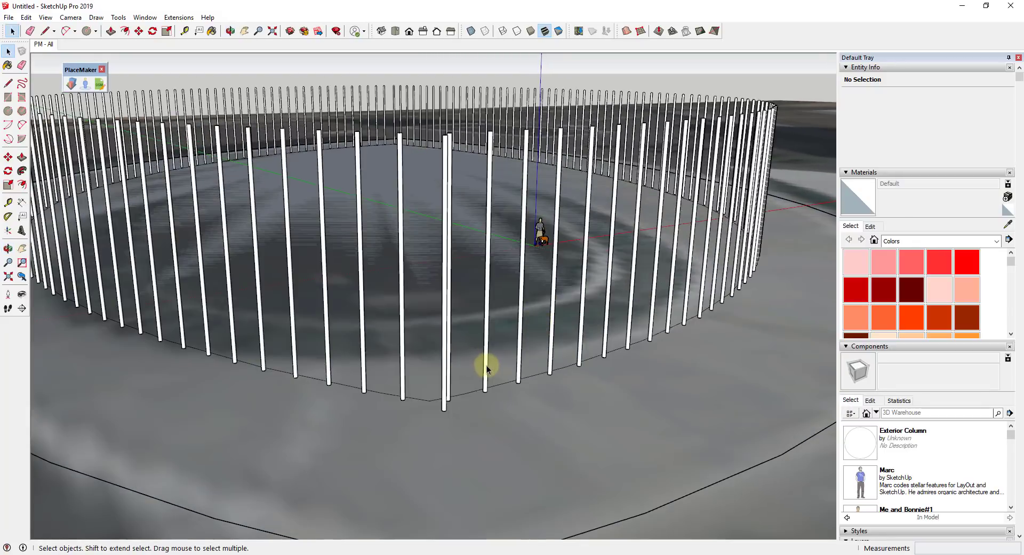
Open the Exterior Column component just beside the near pointed corner for editing
double_click(485, 368)
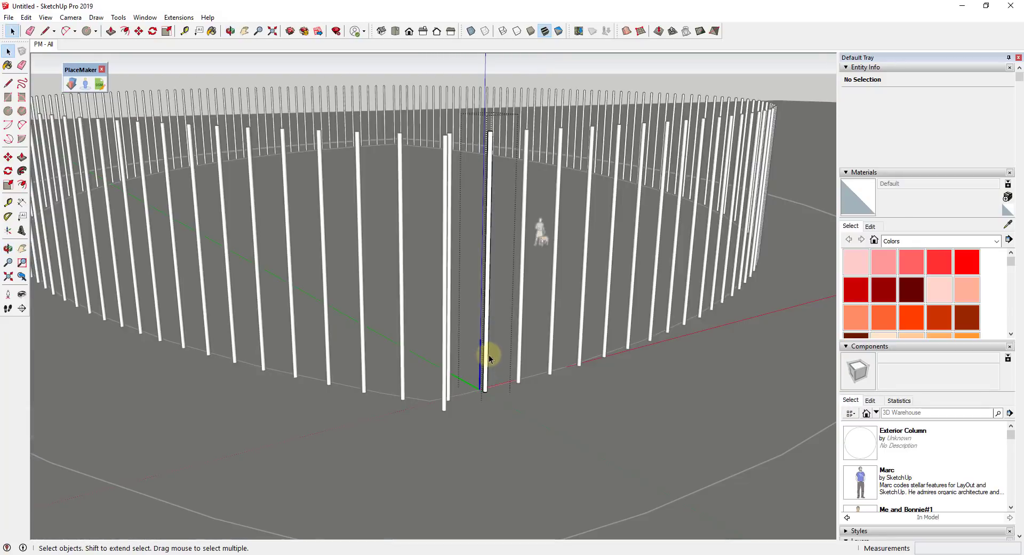
click(489, 395)
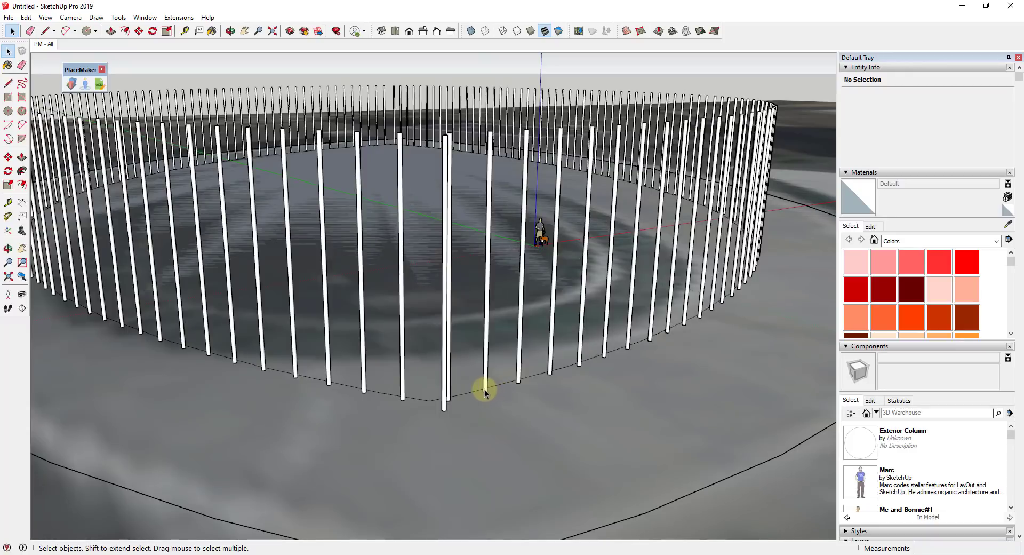
double_click(486, 392)
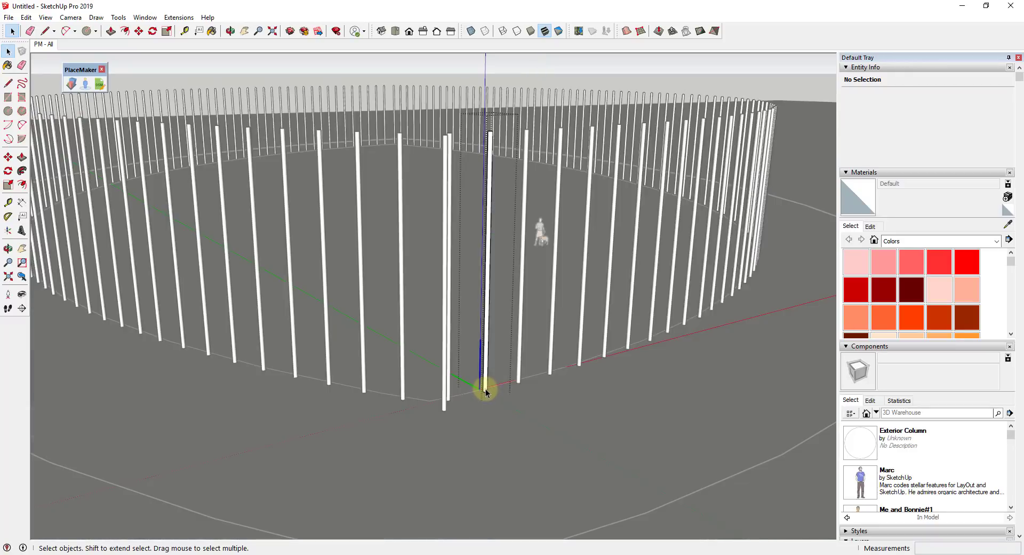
scroll(488, 389, up, 3)
scroll(492, 167, down, 3)
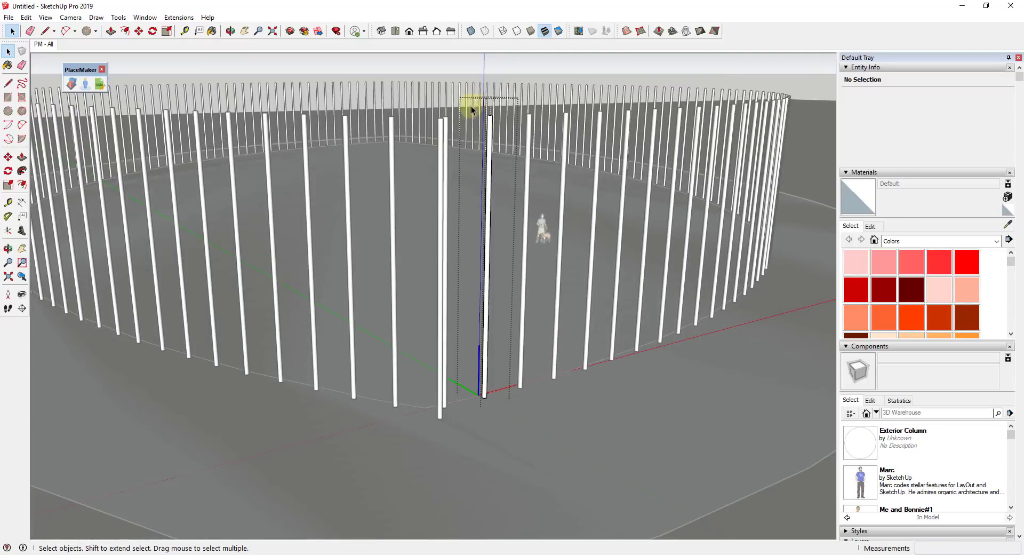
Copy the column's entire geometry 3' outward from the original with Move
triple_click(492, 367)
key(o)
key(space)
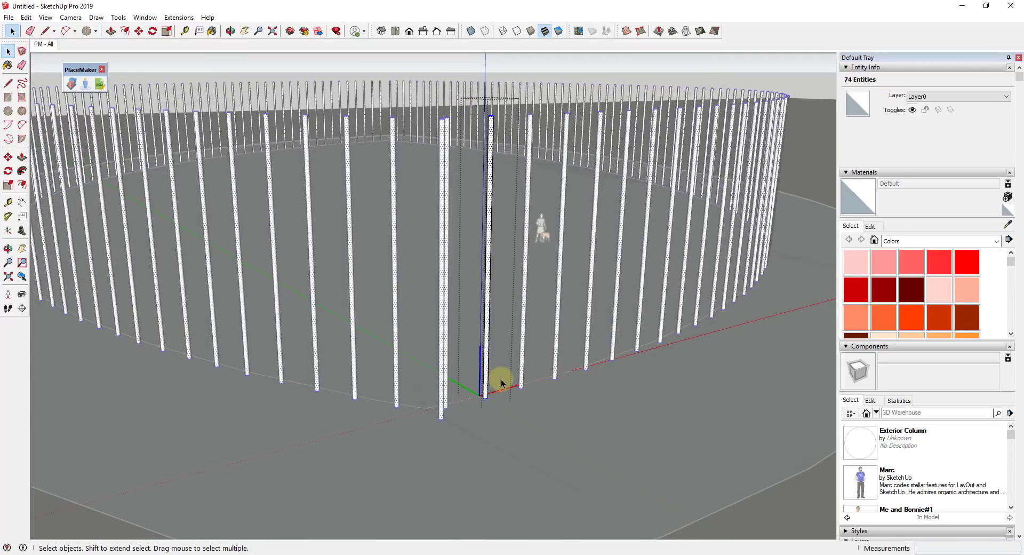
key(m)
click(487, 398)
key(ctrl)
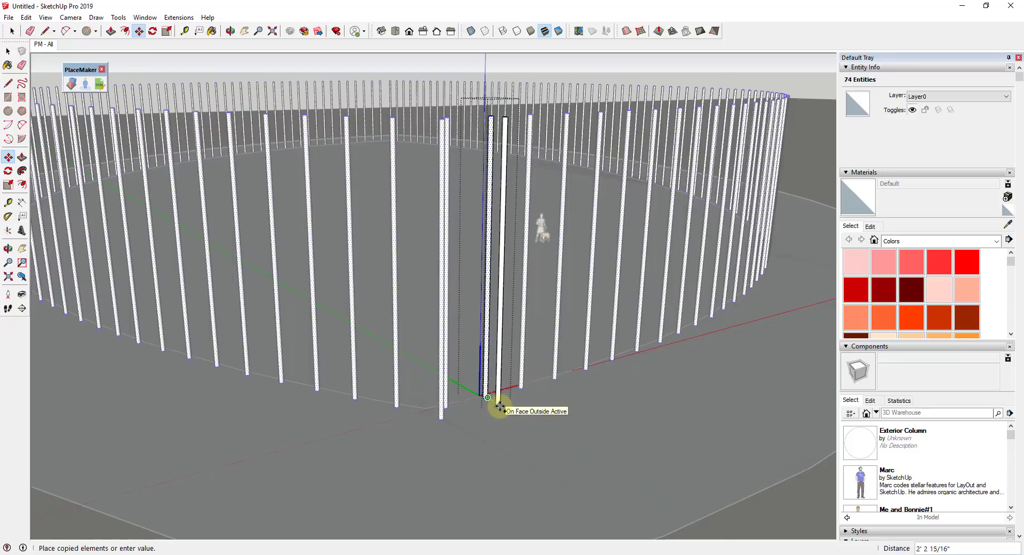
text(1')
key(Return)
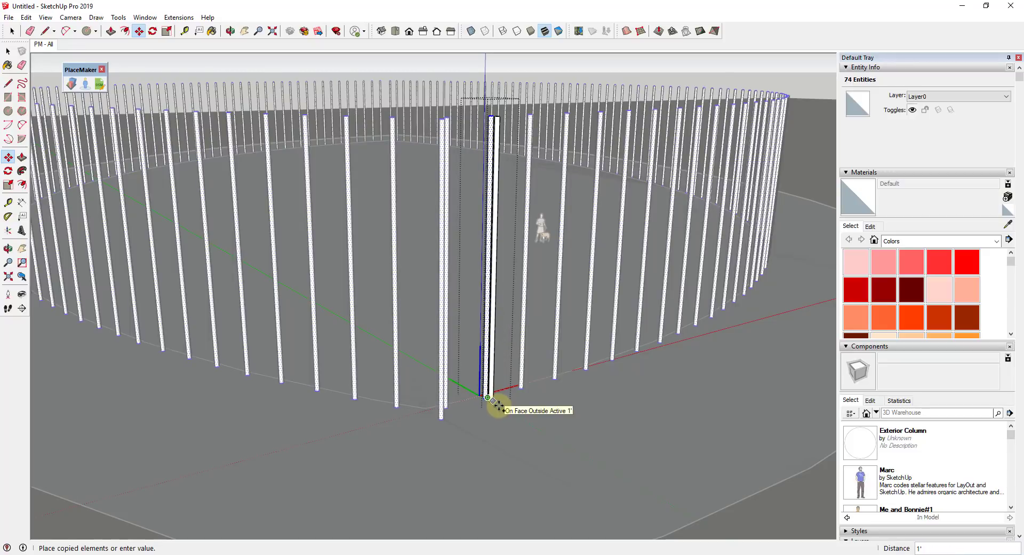
text(24x)
key(Return)
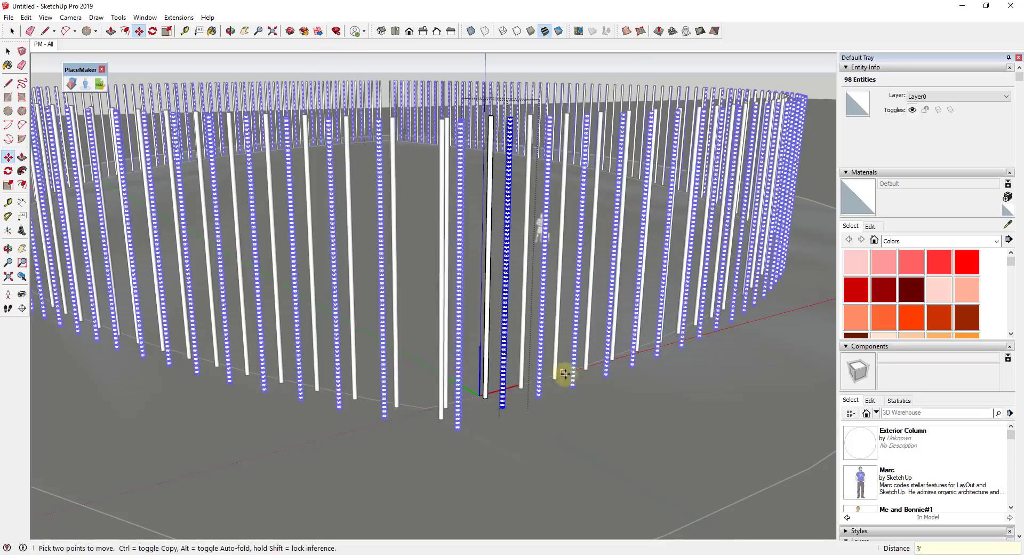
Copy the original column's geometry 3' inward, on the side opposite the outer copy
middle_drag(565, 373, 677, 302)
key(m)
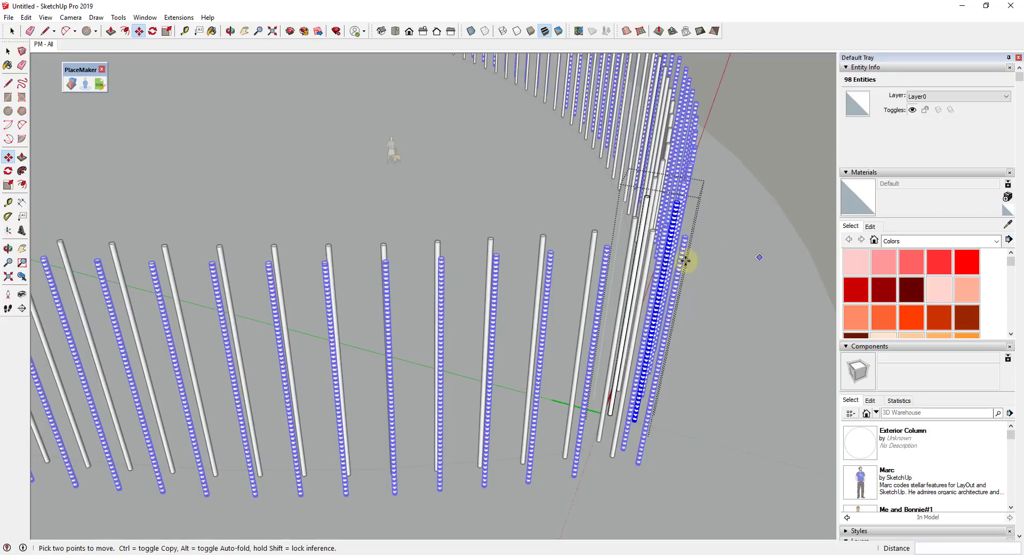
middle_drag(683, 259, 397, 312)
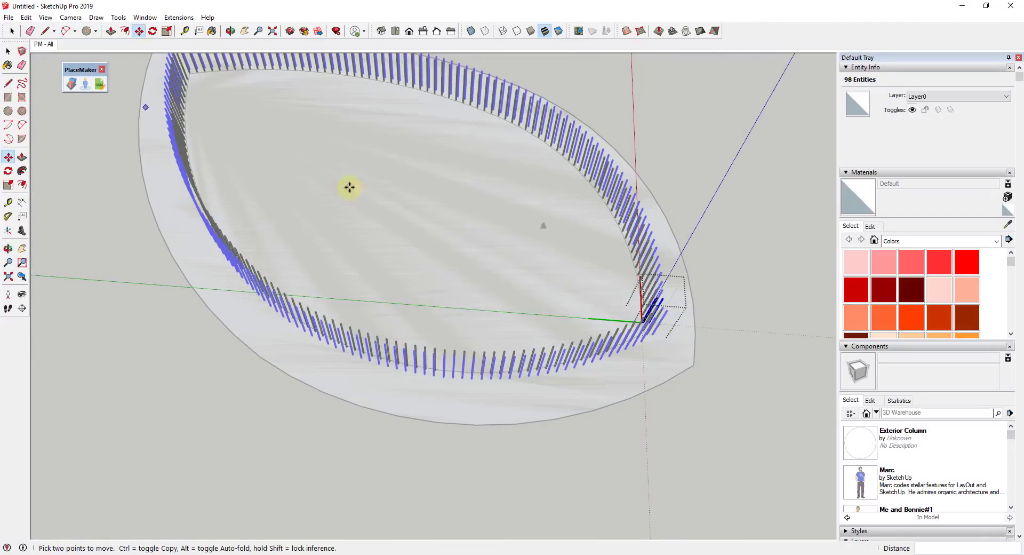
scroll(693, 288, up, 5)
scroll(628, 317, up, 6)
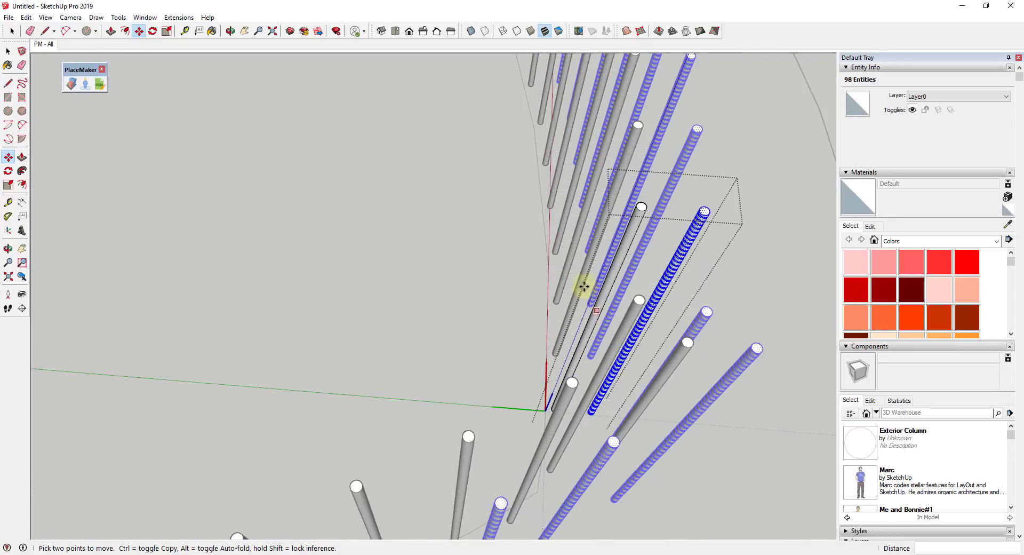
key(space)
click(622, 274)
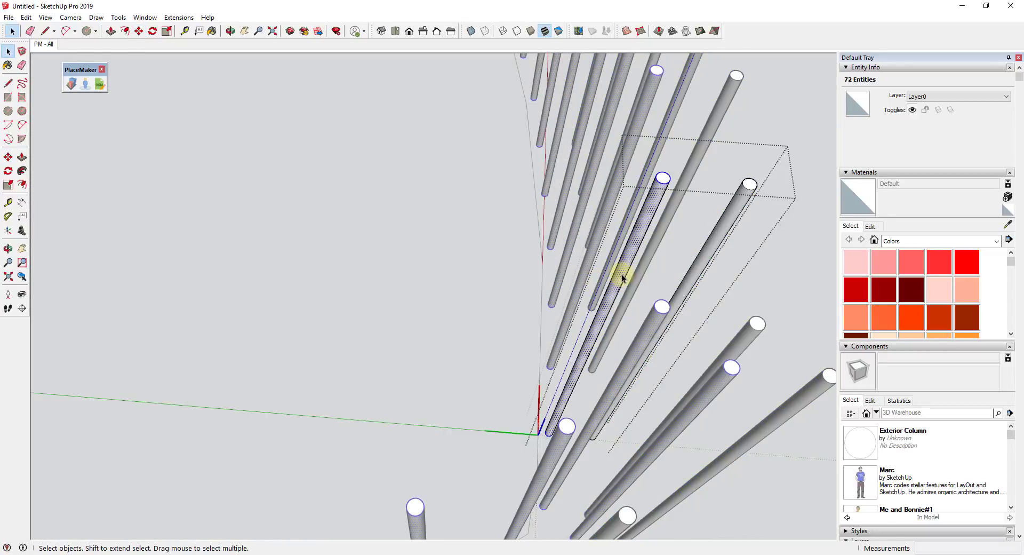
double_click(622, 273)
key(m)
scroll(535, 435, up, 2)
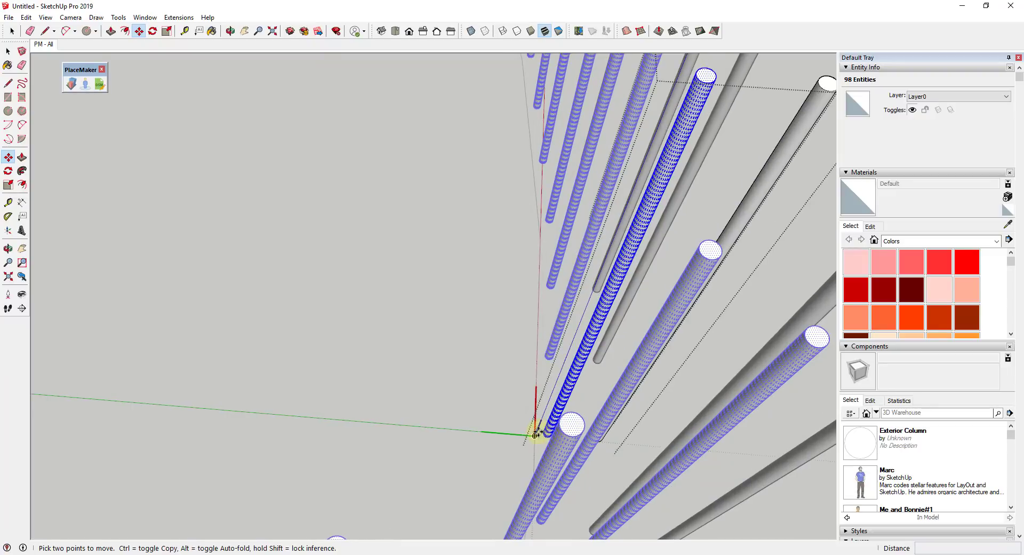
click(542, 430)
key(ctrl)
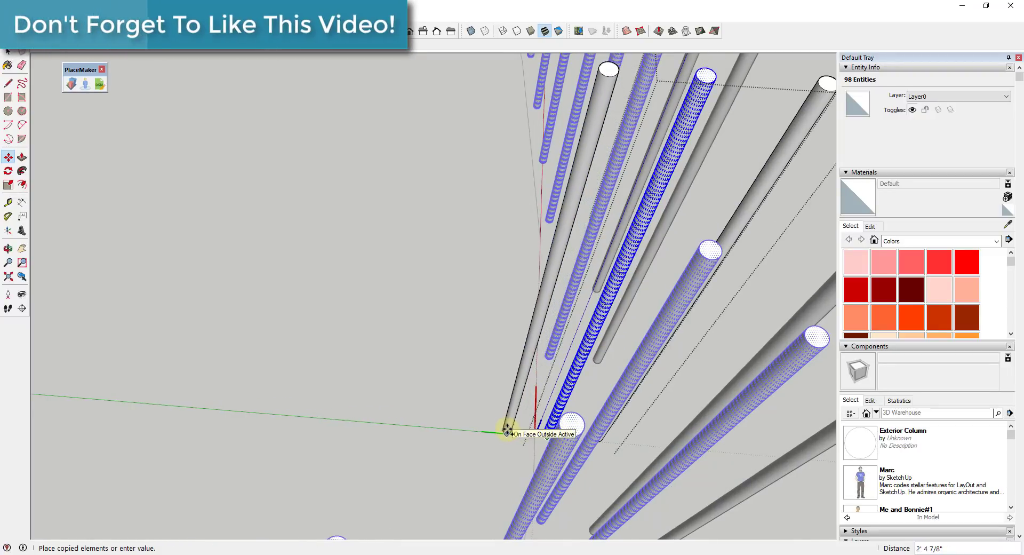
text(3')
scroll(469, 384, down, 10)
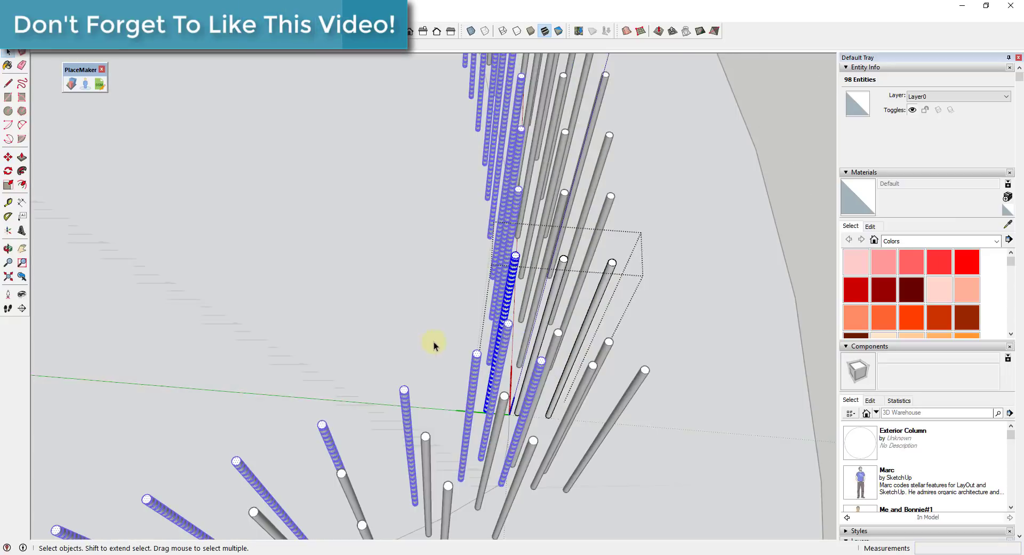
Close the Exterior Column component and examine the three staggered rows of columns around the outline
middle_drag(519, 430, 246, 160)
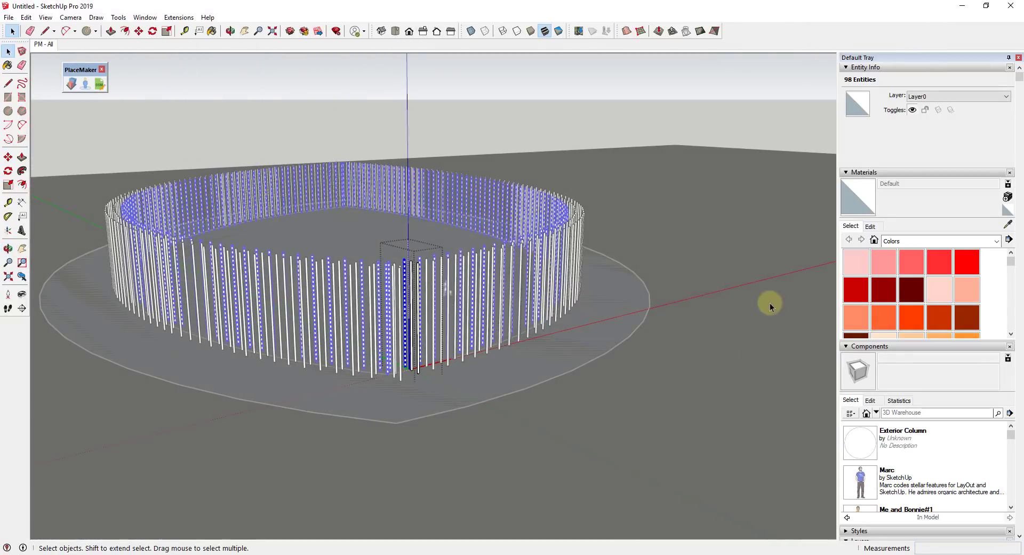
click(716, 272)
click(411, 281)
middle_drag(499, 302, 633, 330)
scroll(579, 343, up, 6)
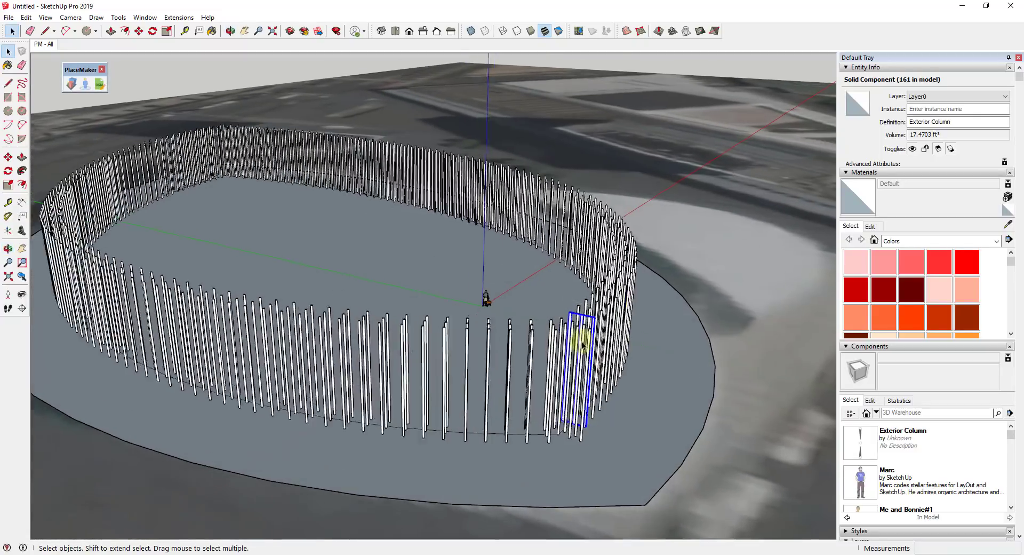
scroll(499, 458, down, 5)
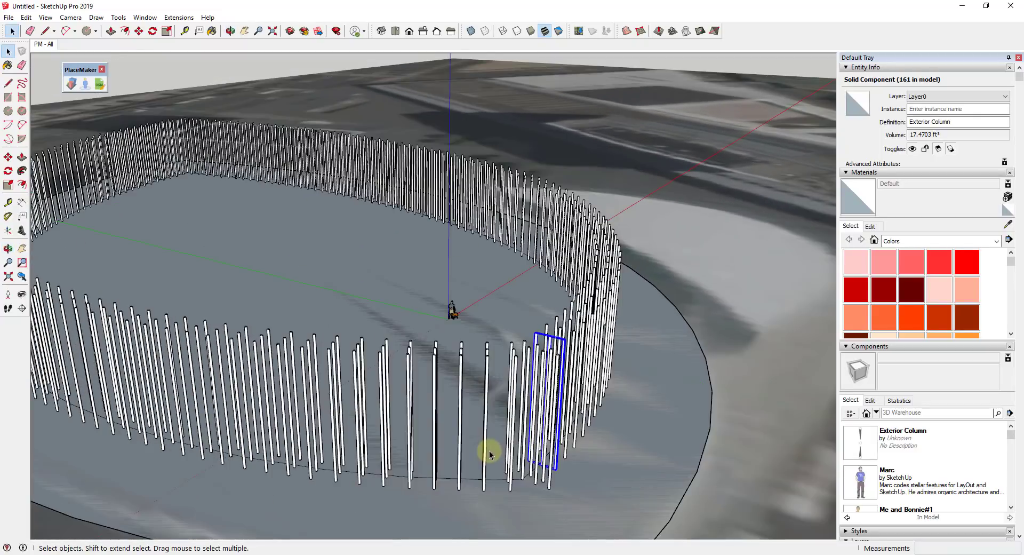
Extrude the large floor face inside the inner outline up 30' to the column tops with Push/Pull
click(487, 393)
middle_drag(501, 408, 412, 292)
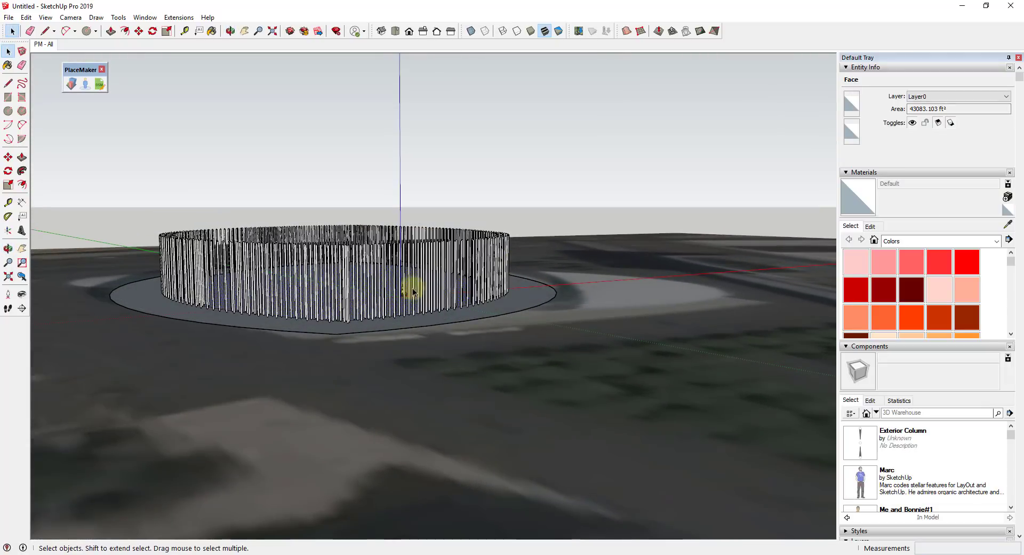
scroll(346, 283, up, 3)
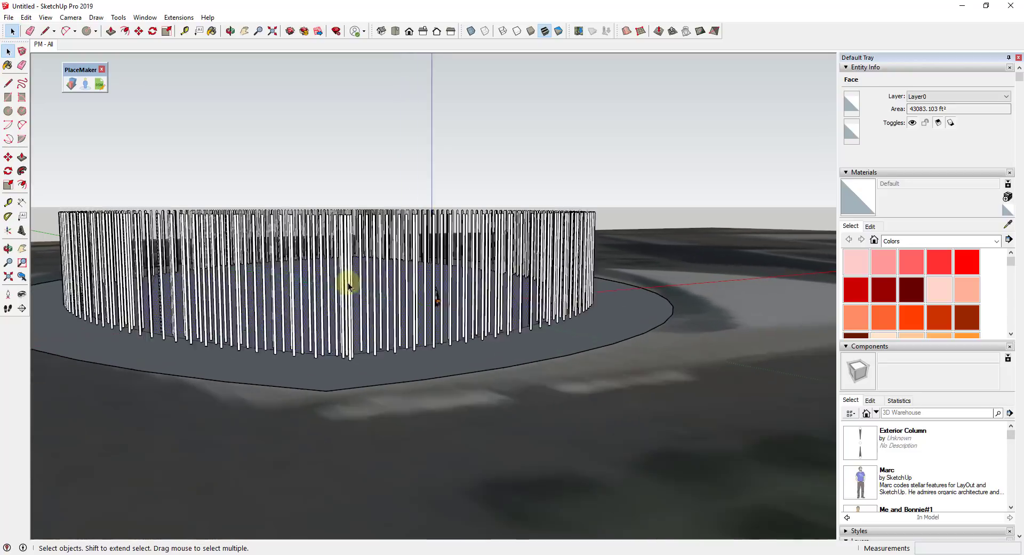
middle_drag(347, 281, 331, 240)
key(p)
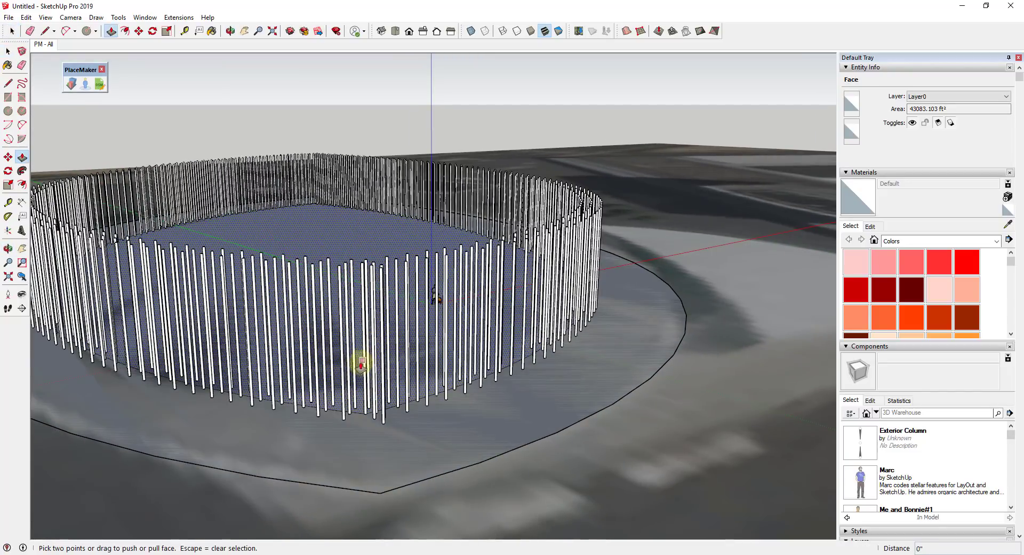
click(360, 367)
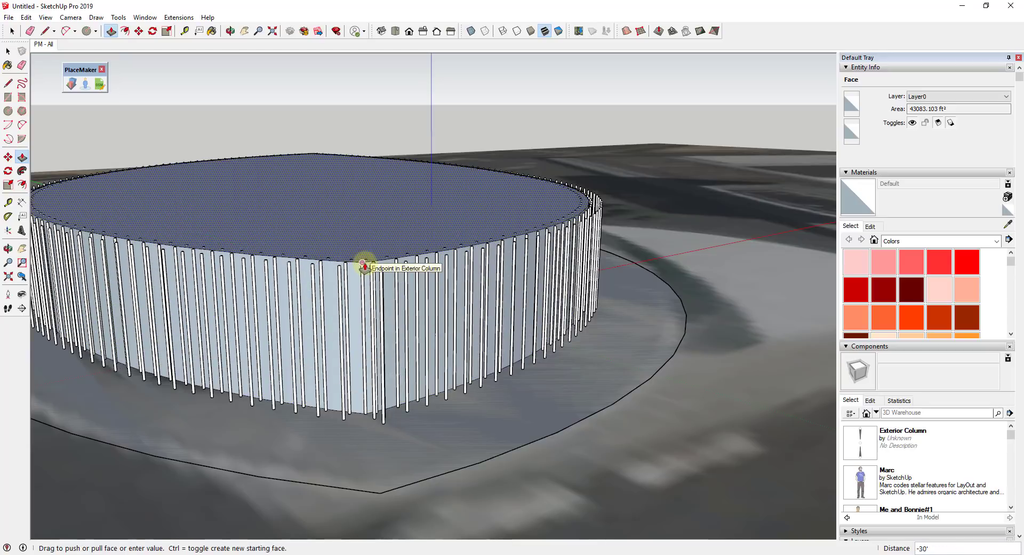
click(363, 266)
key(space)
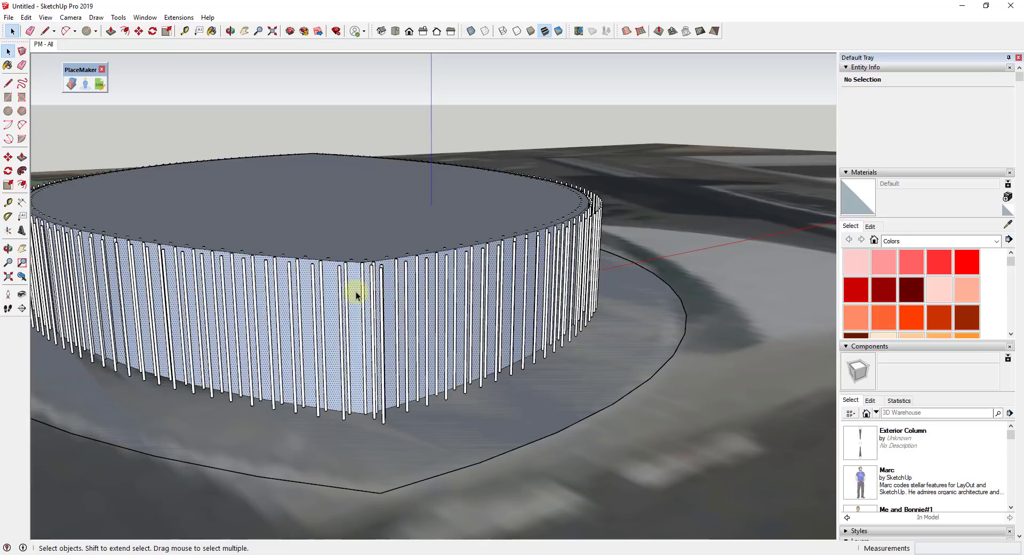
Reverse the faces of the extruded wall surface behind the columns and view the building from the side
click(384, 300)
right_click(384, 300)
right_click(373, 255)
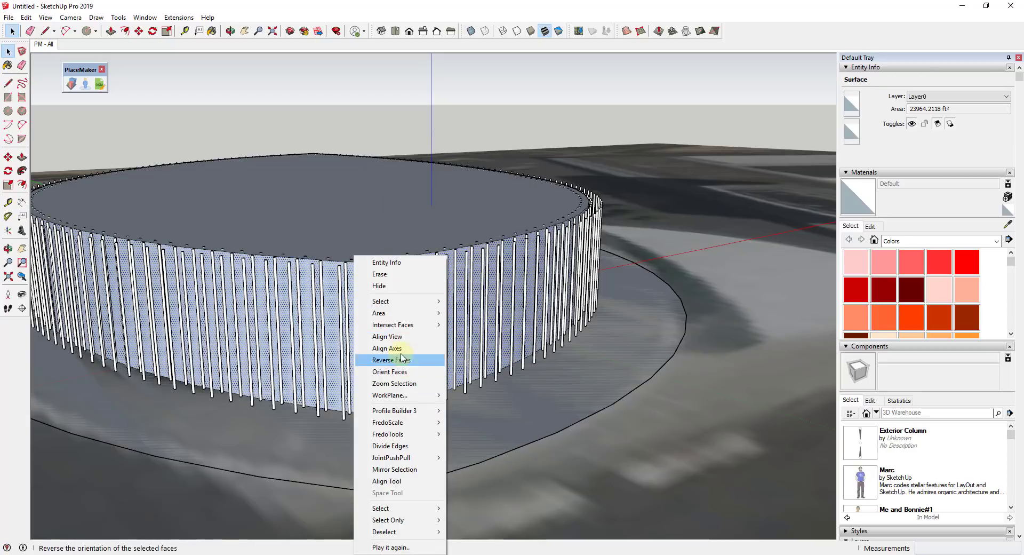
click(393, 298)
middle_drag(393, 298, 469, 293)
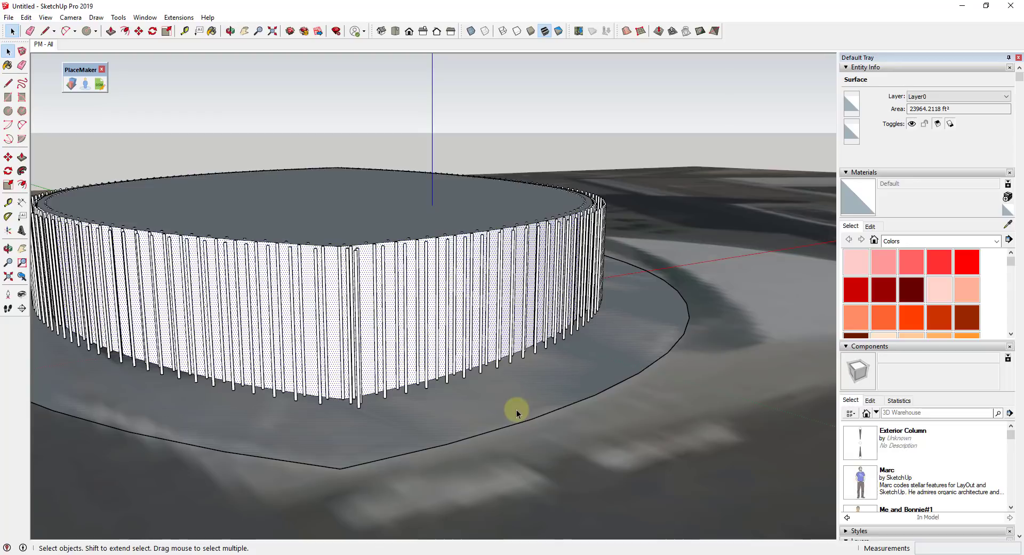
middle_drag(398, 291, 480, 327)
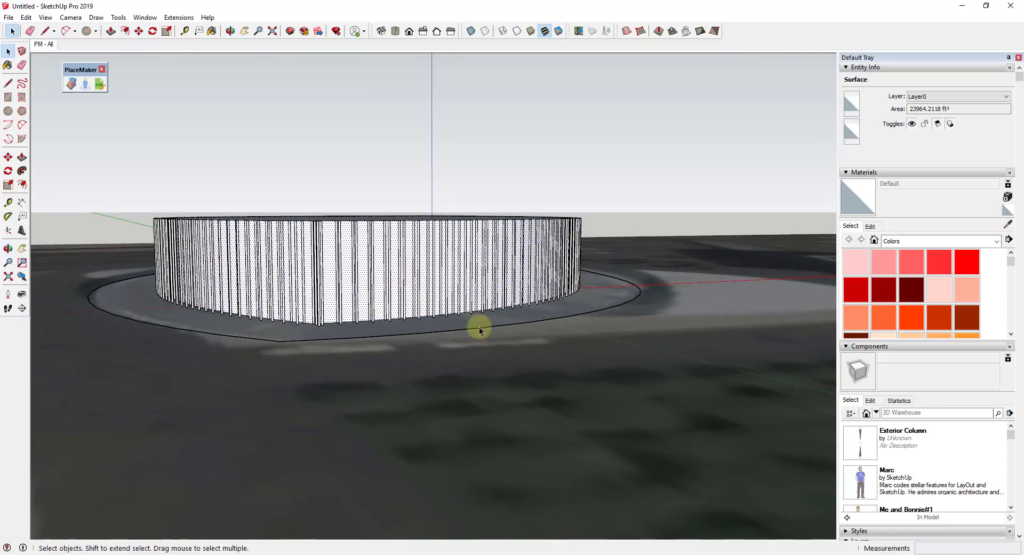
Select every Exterior Column instance in the model outline and combine them into one group
click(846, 346)
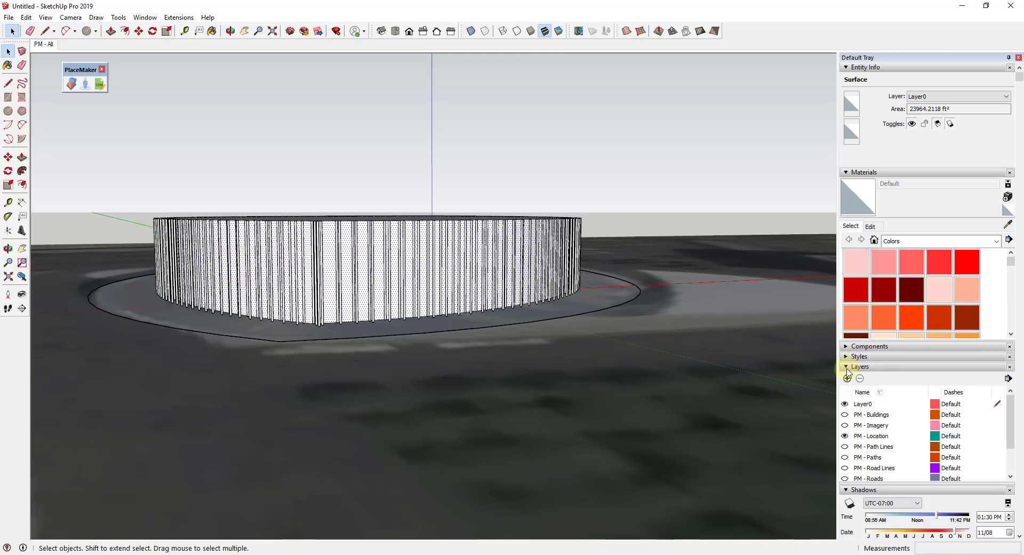
click(847, 367)
scroll(907, 320, down, 15)
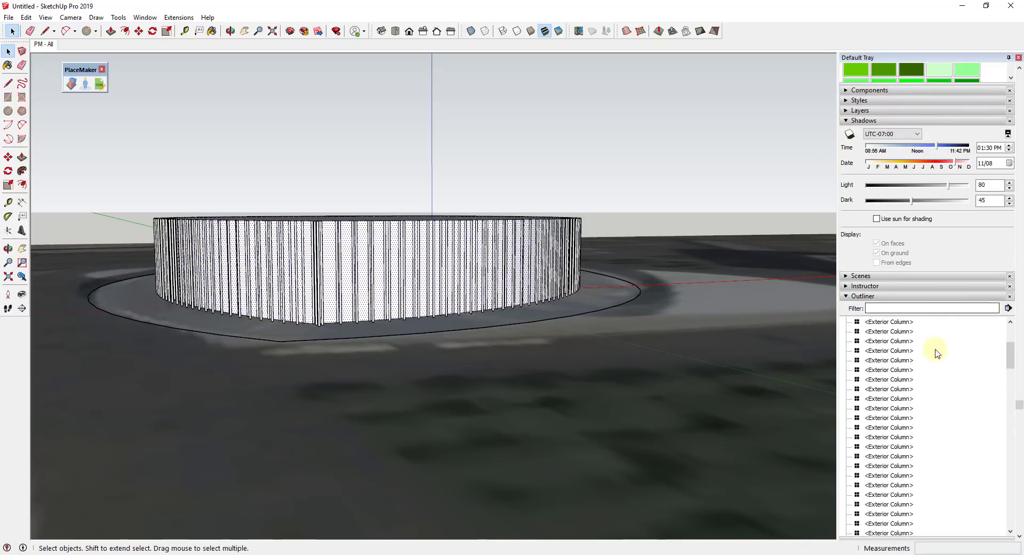
click(889, 336)
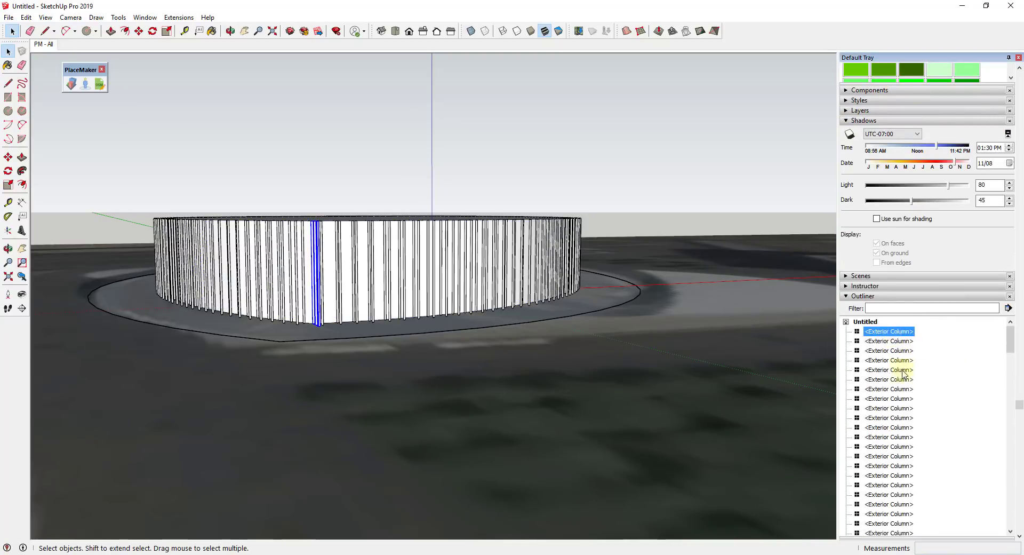
scroll(907, 384, down, 10)
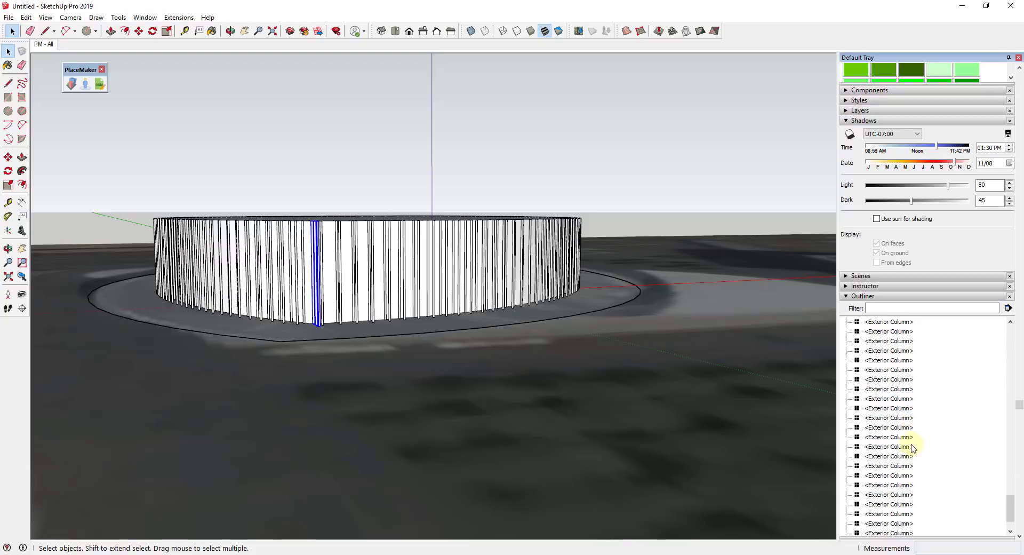
scroll(913, 459, down, 5)
shift+click(890, 419)
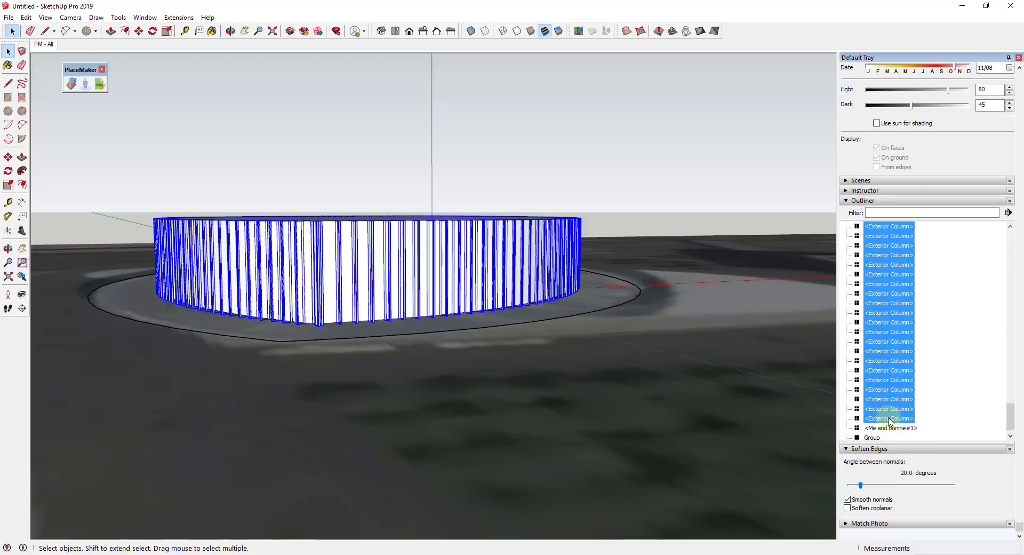
right_click(890, 419)
click(927, 162)
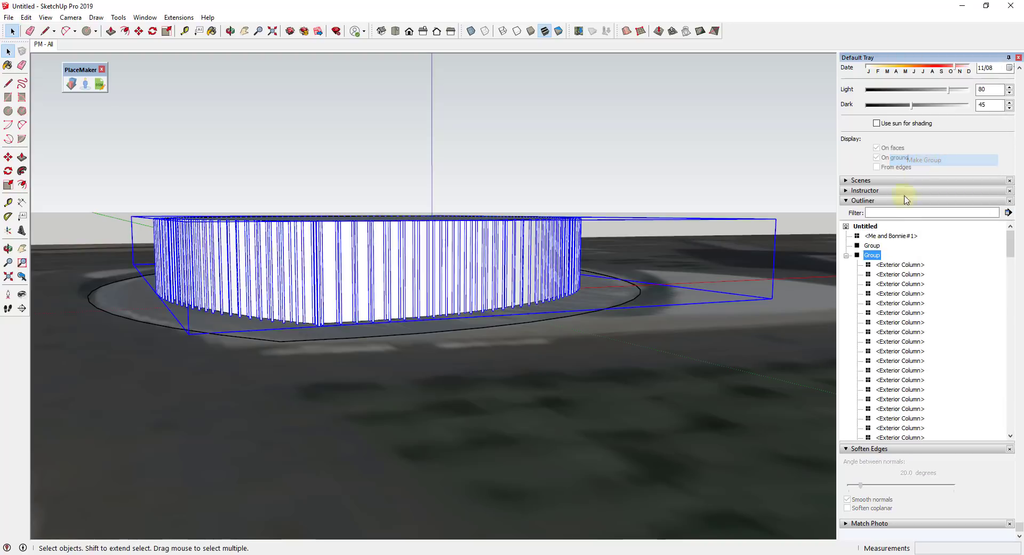
Hide the group of exterior columns to expose the wall surface behind it
right_click(873, 255)
click(893, 243)
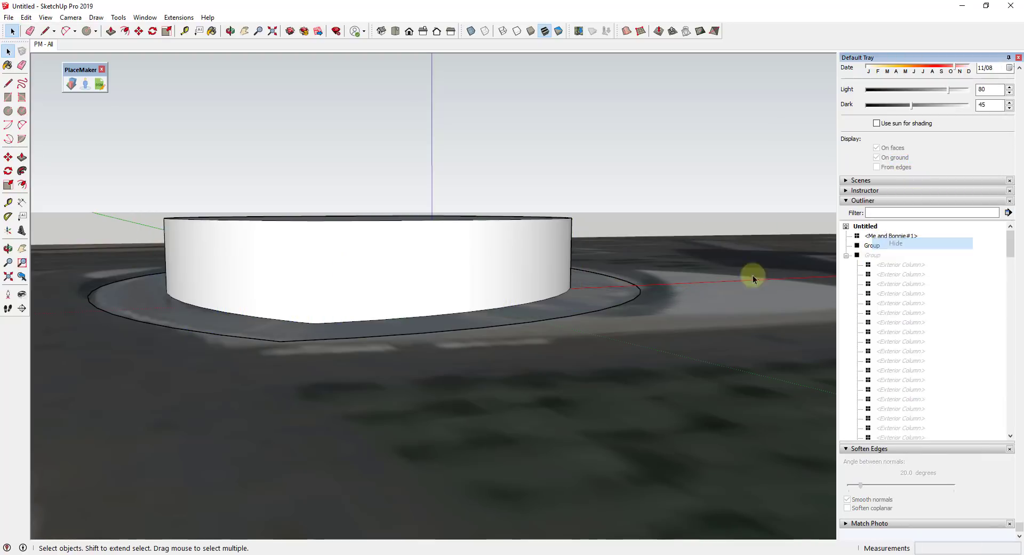
middle_drag(382, 290, 387, 303)
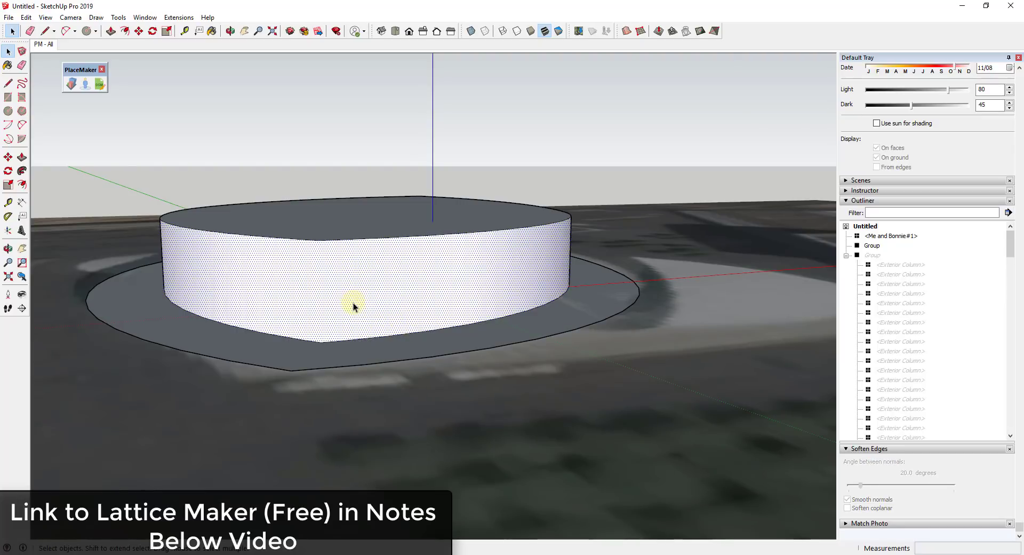
middle_drag(567, 261, 389, 277)
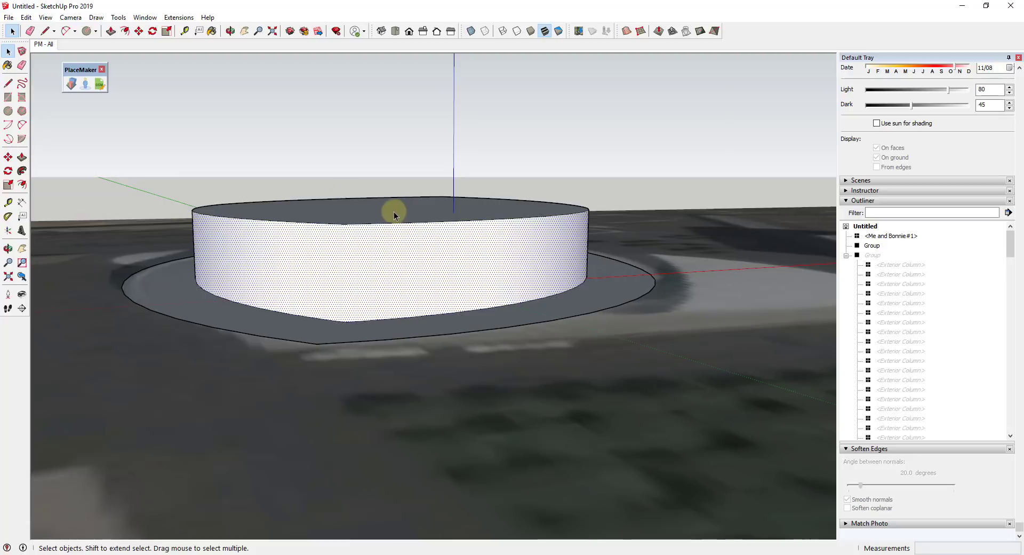
Turn on the display of hidden geometry for the model
click(45, 17)
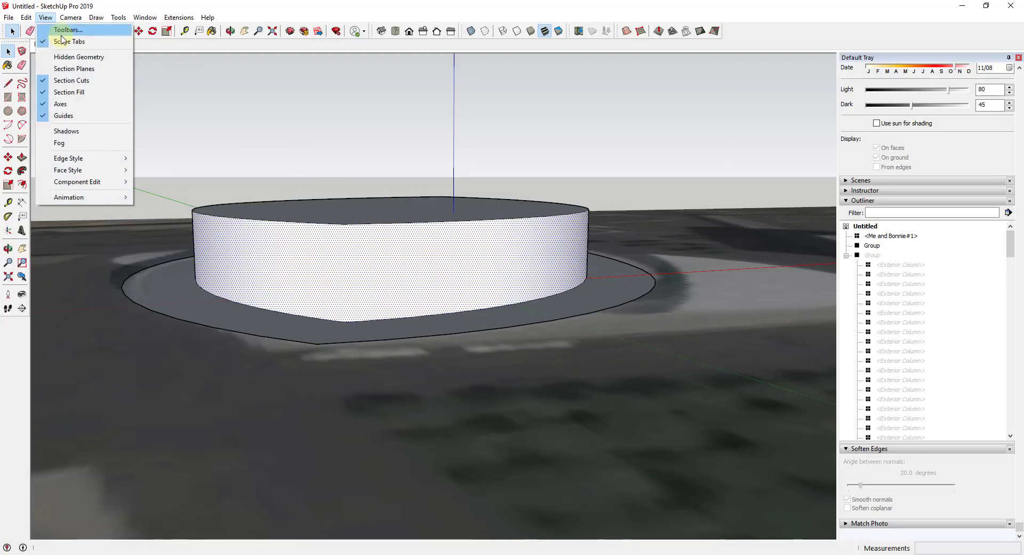
click(74, 57)
middle_drag(401, 274, 448, 294)
Add a layer named Columns and assign the group of exterior columns to it
click(879, 257)
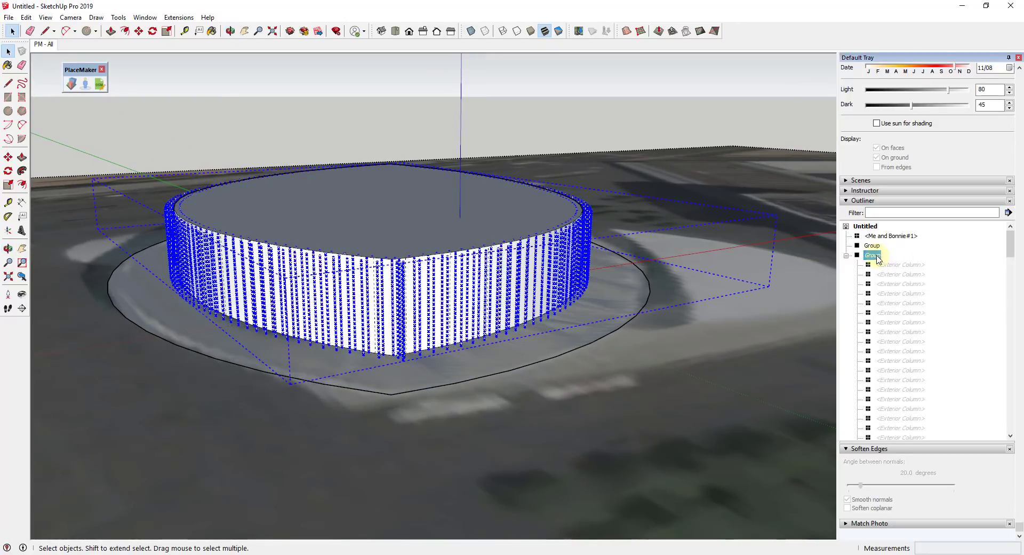
scroll(884, 239, up, 3)
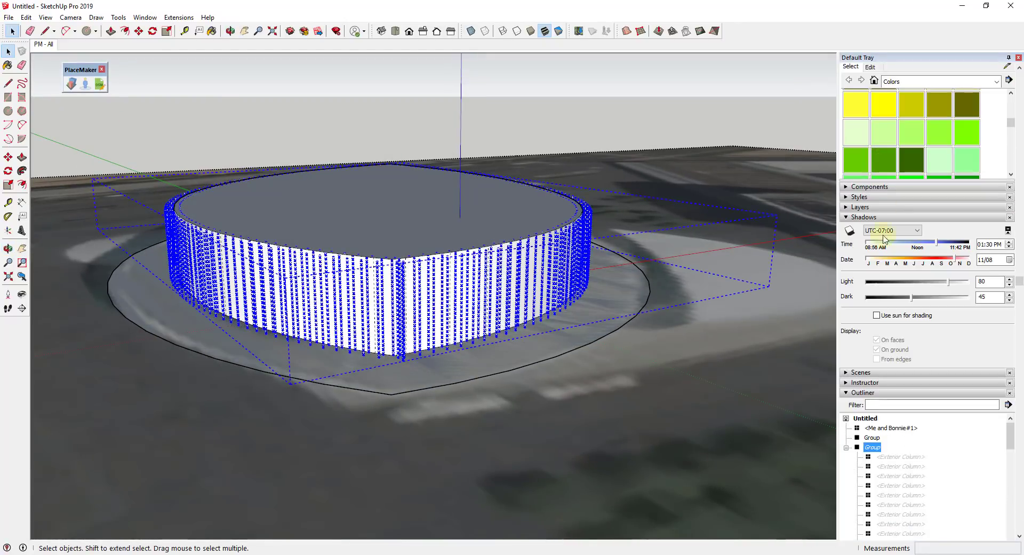
click(845, 217)
click(846, 207)
click(847, 219)
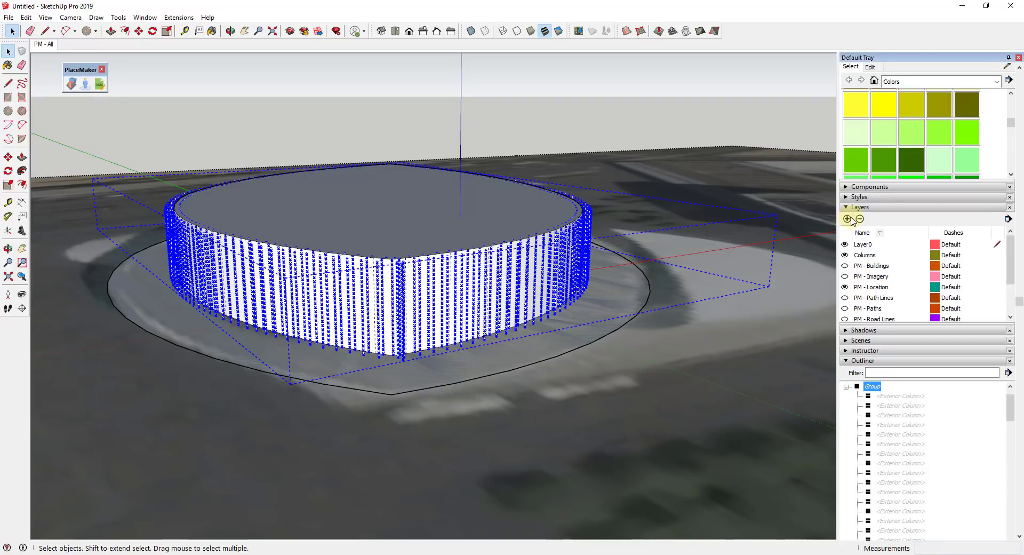
scroll(957, 261, up, 5)
click(915, 96)
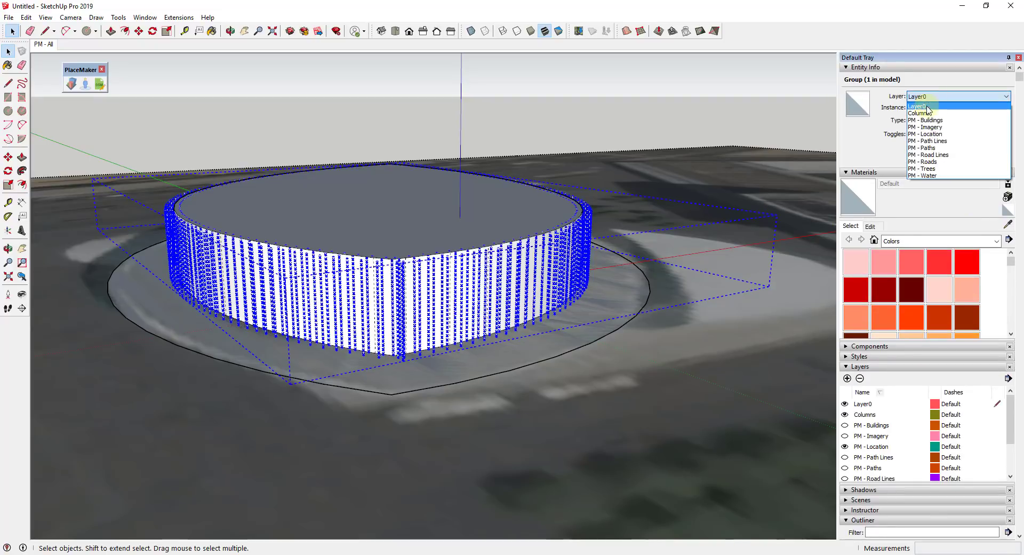
click(918, 113)
Unhide the column group and turn off the visibility of the Columns layer
scroll(906, 401, down, 3)
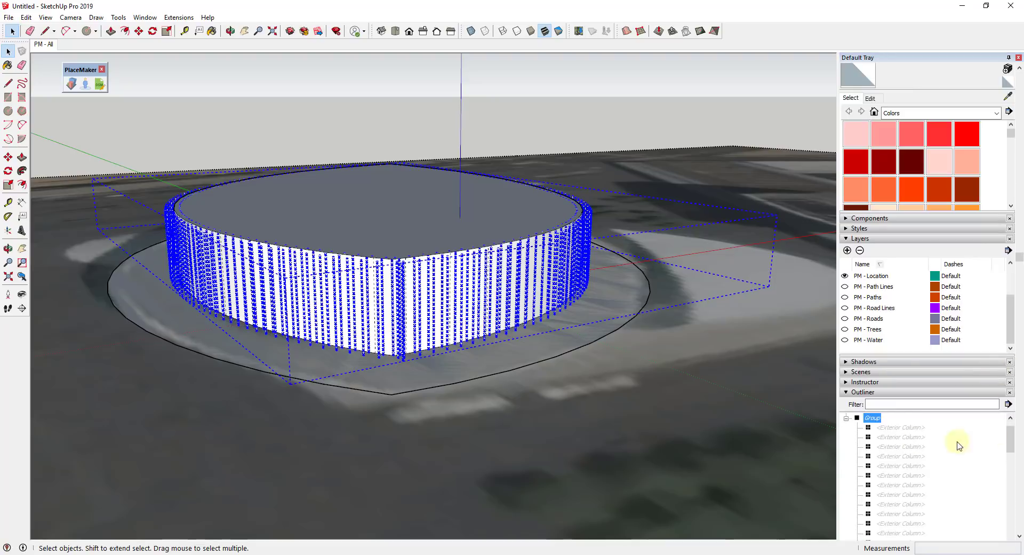
right_click(874, 419)
click(904, 106)
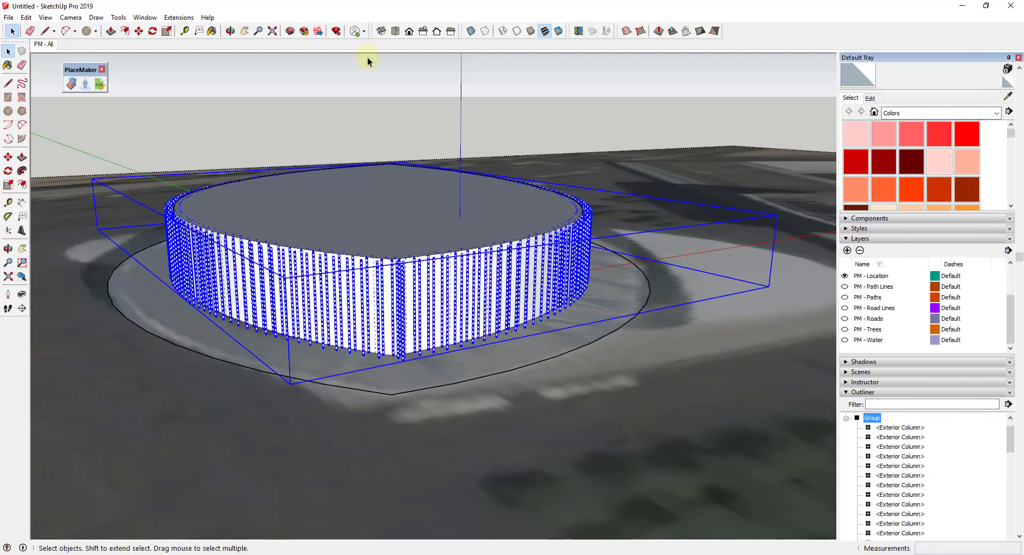
scroll(875, 309, up, 2)
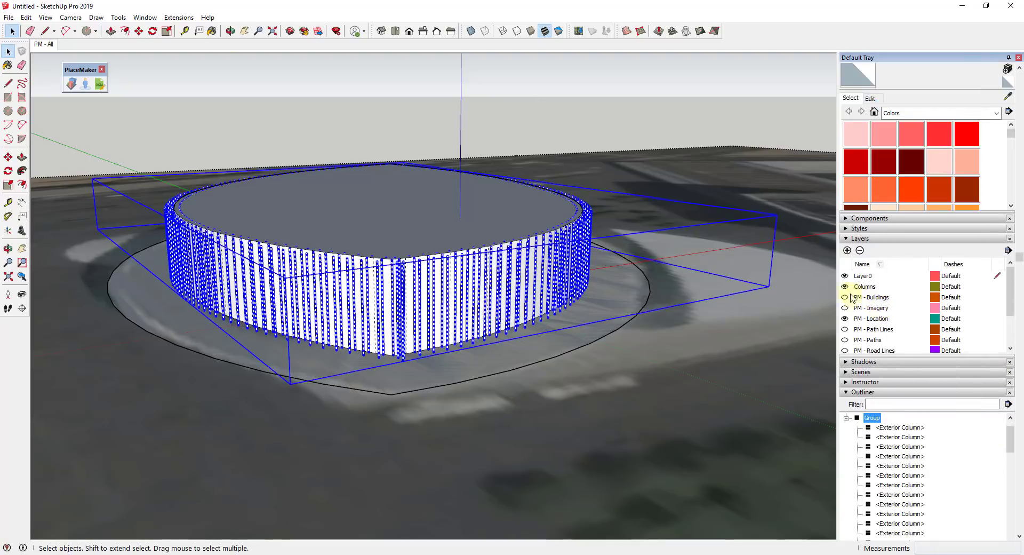
click(845, 288)
Examine the individual wall segments between the dashed vertical edges around the building
middle_drag(661, 194, 509, 262)
click(402, 256)
click(446, 262)
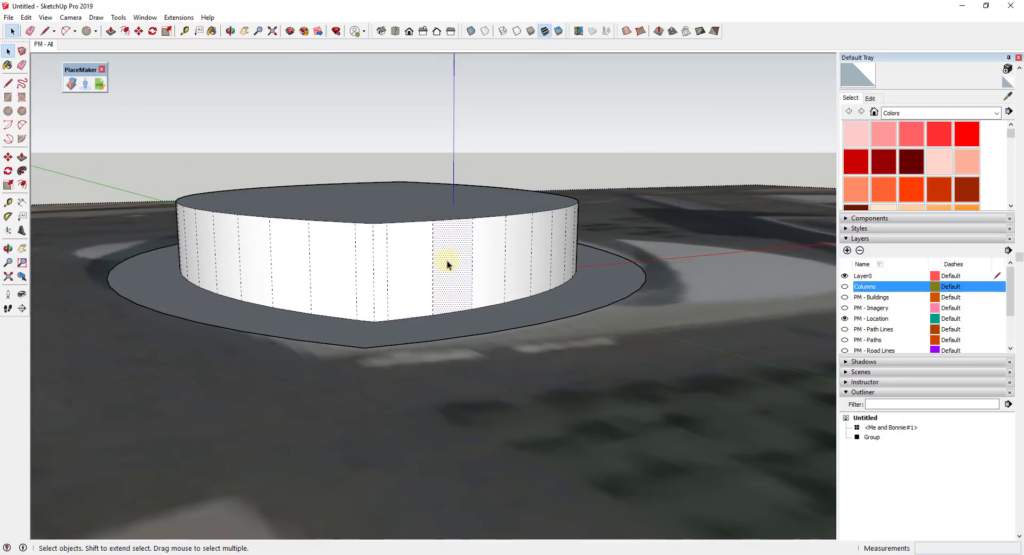
click(414, 254)
middle_drag(414, 255, 654, 209)
click(176, 263)
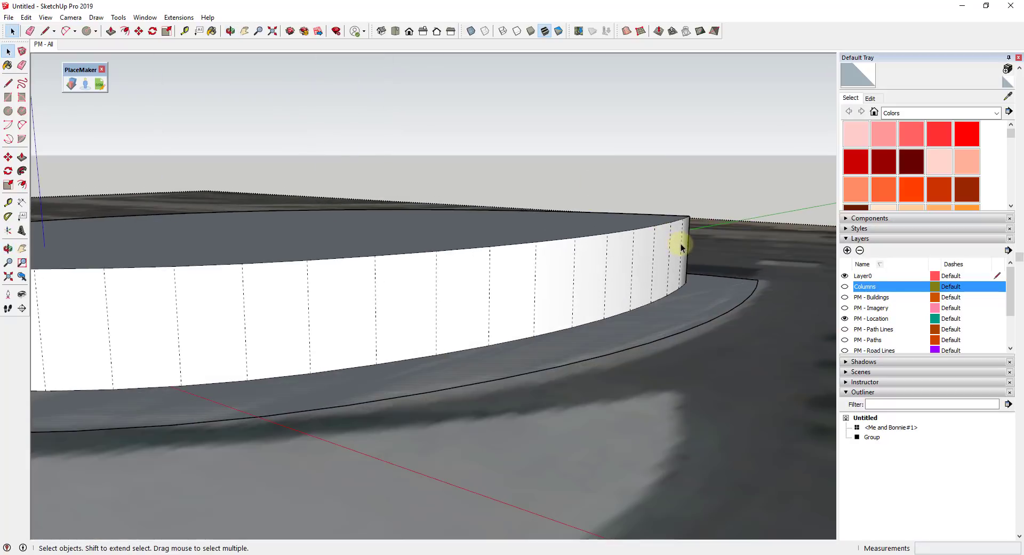
middle_drag(681, 247, 431, 229)
scroll(431, 230, up, 2)
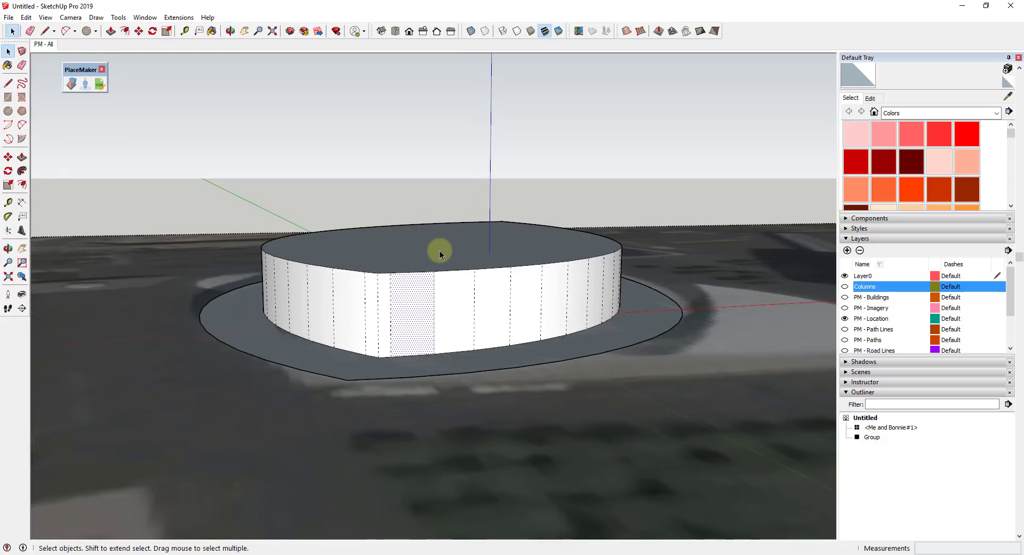
Select the edge loop that bounds the top face of the wall volume
click(440, 259)
scroll(433, 242, up, 5)
scroll(469, 260, down, 3)
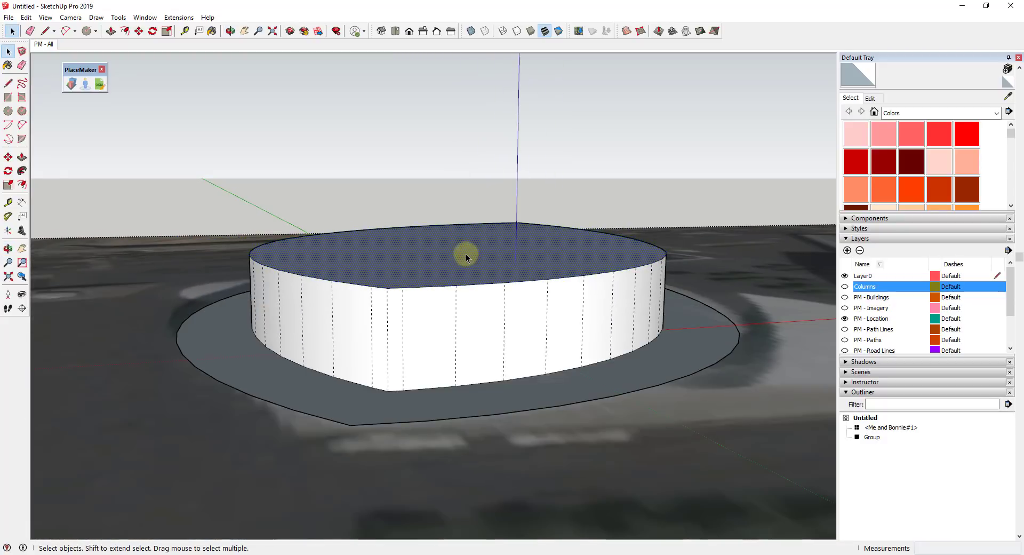
click(474, 280)
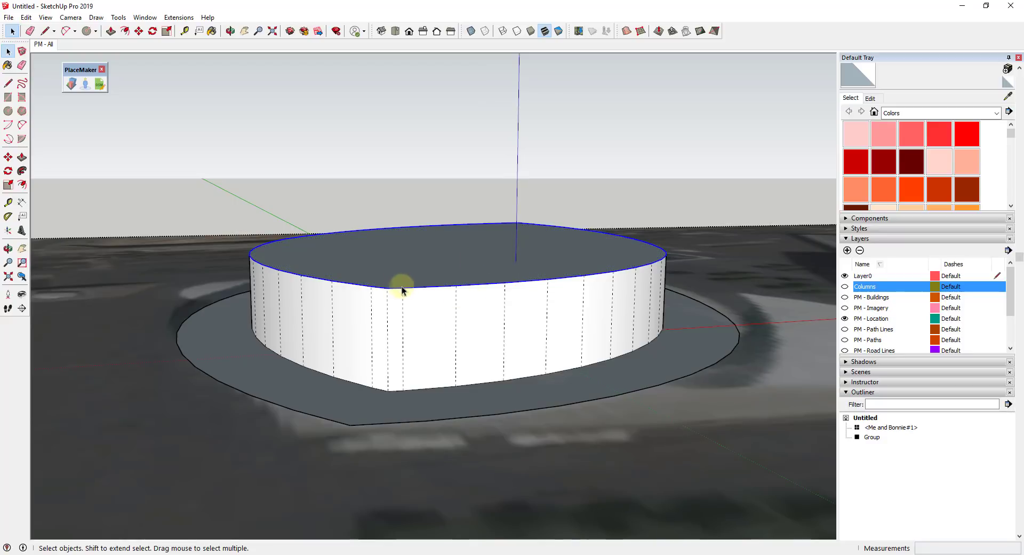
middle_drag(401, 286, 467, 274)
key(m)
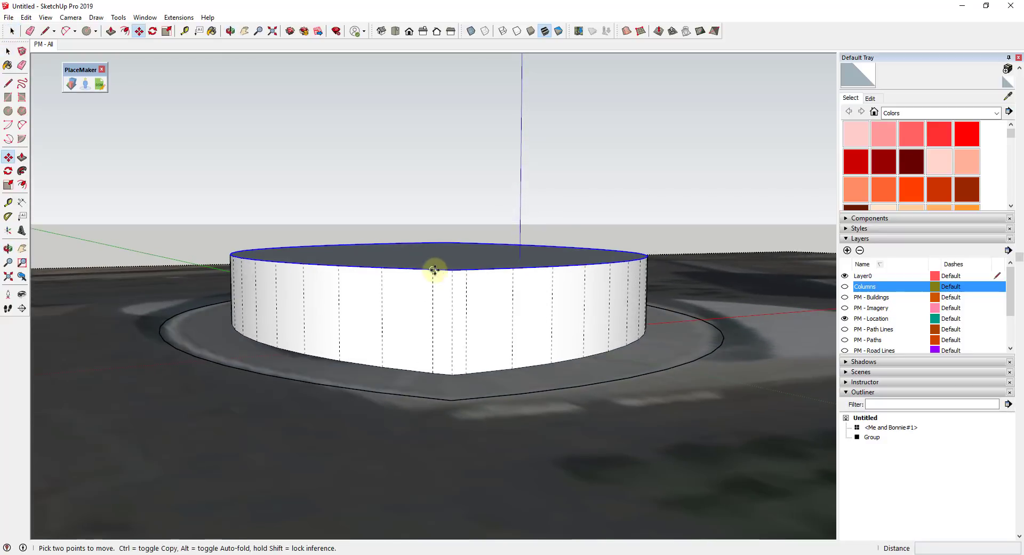
click(452, 266)
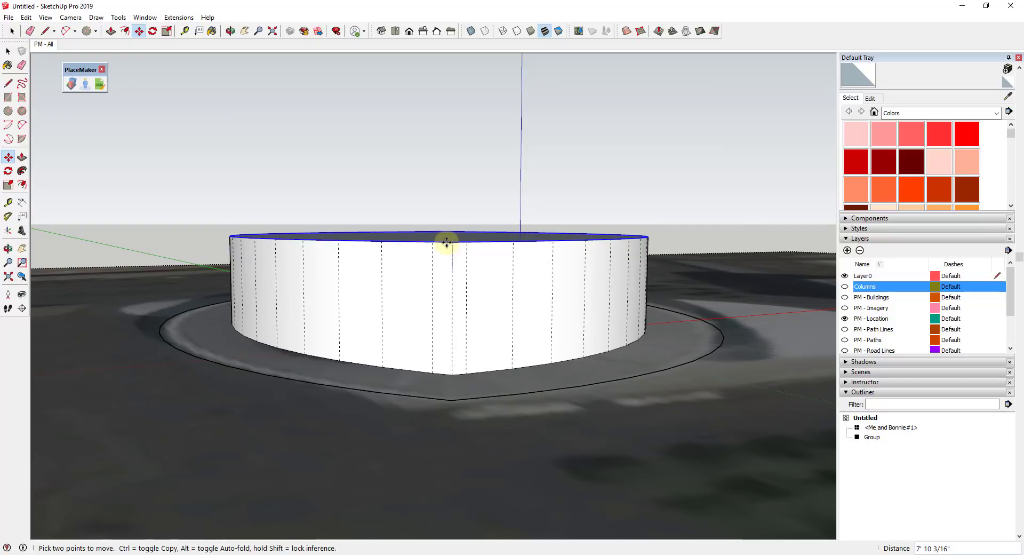
key(ctrl)
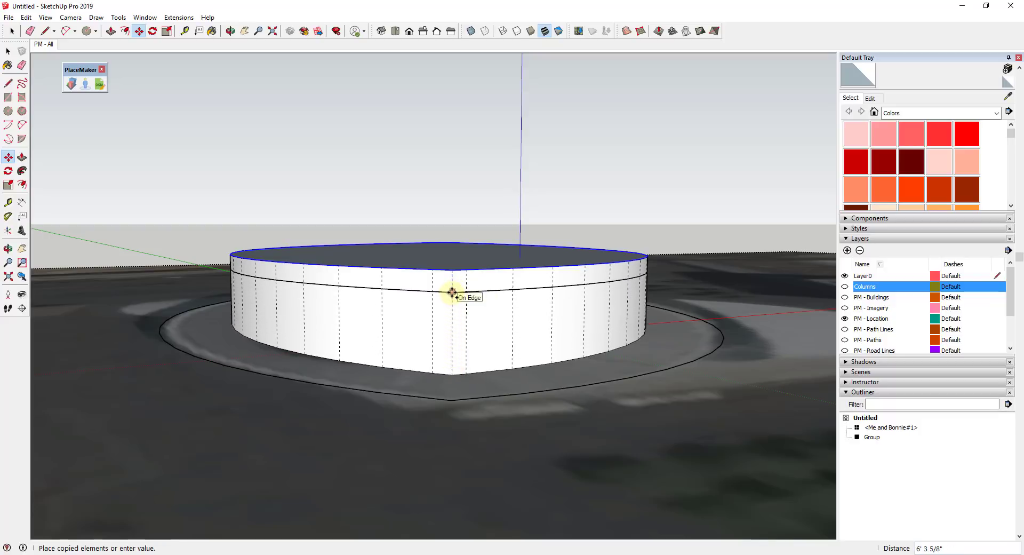
key(space)
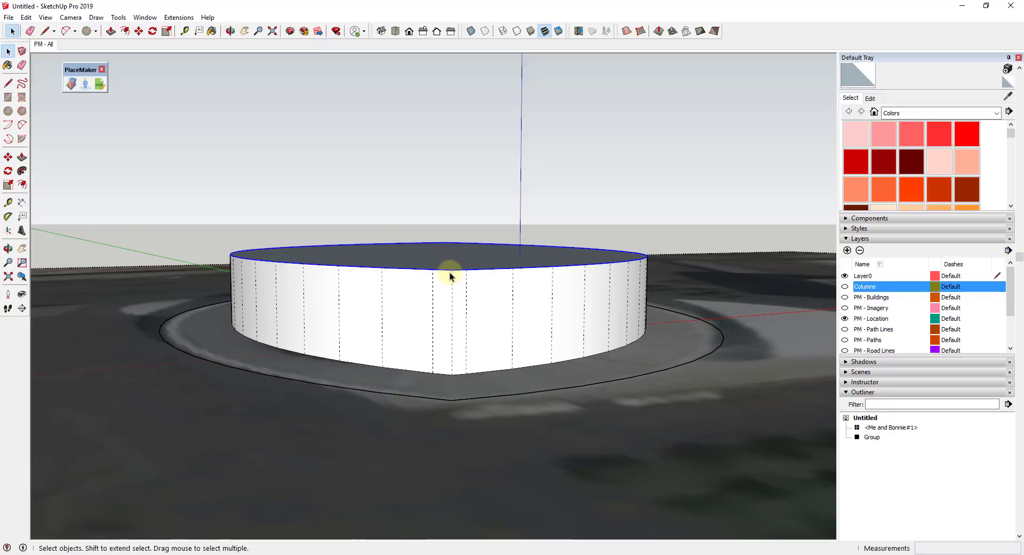
key(m)
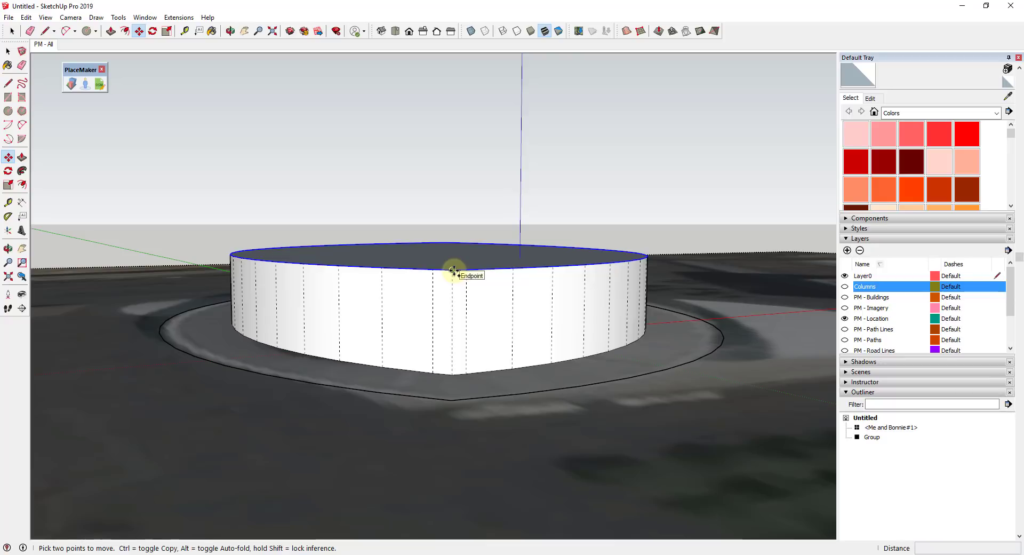
key(space)
Copy the wall's top edge loop 30' down to its base and divide the distance into 5 equal spacings
key(m)
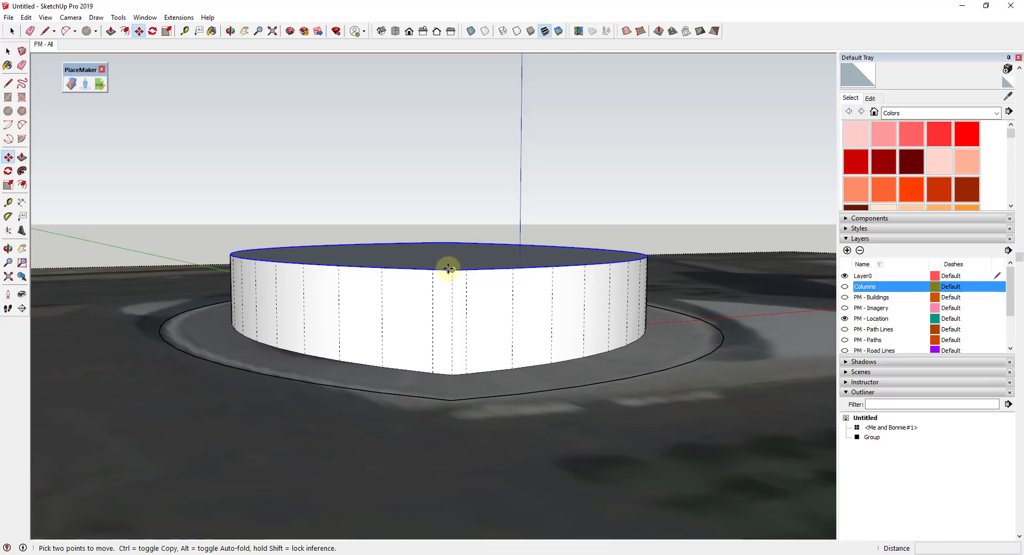
click(451, 271)
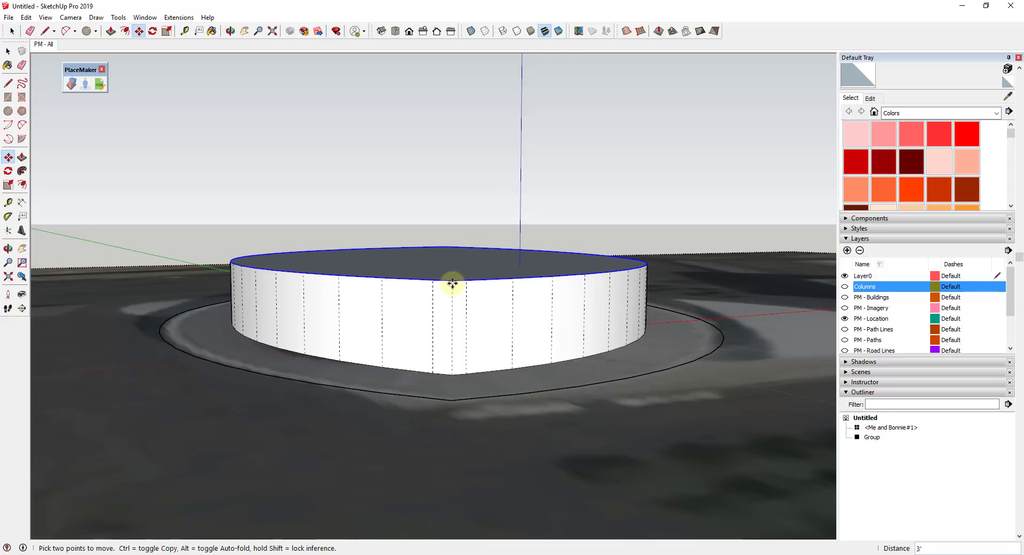
key(ctrl)
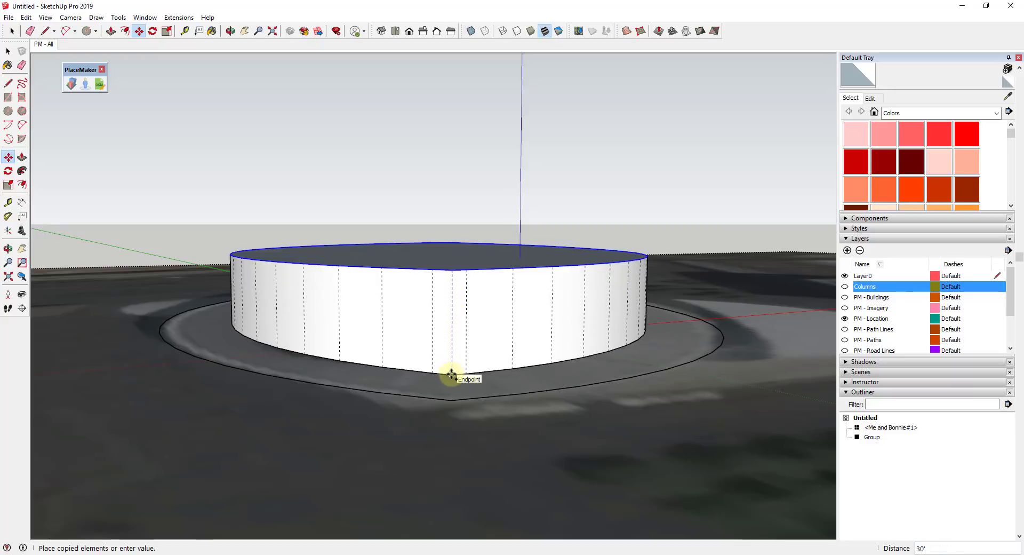
click(452, 374)
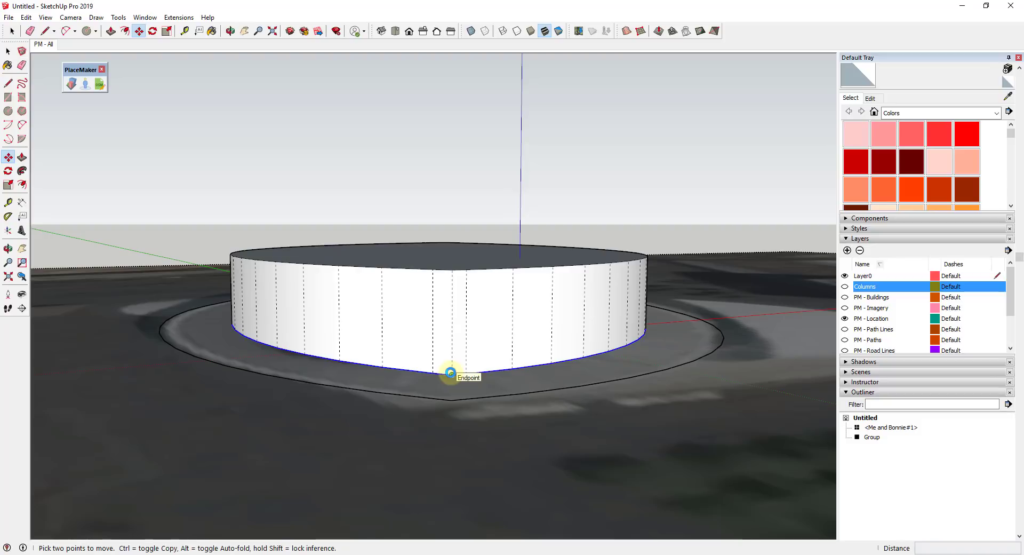
key(space)
click(463, 269)
key(m)
click(463, 270)
key(ctrl)
click(443, 373)
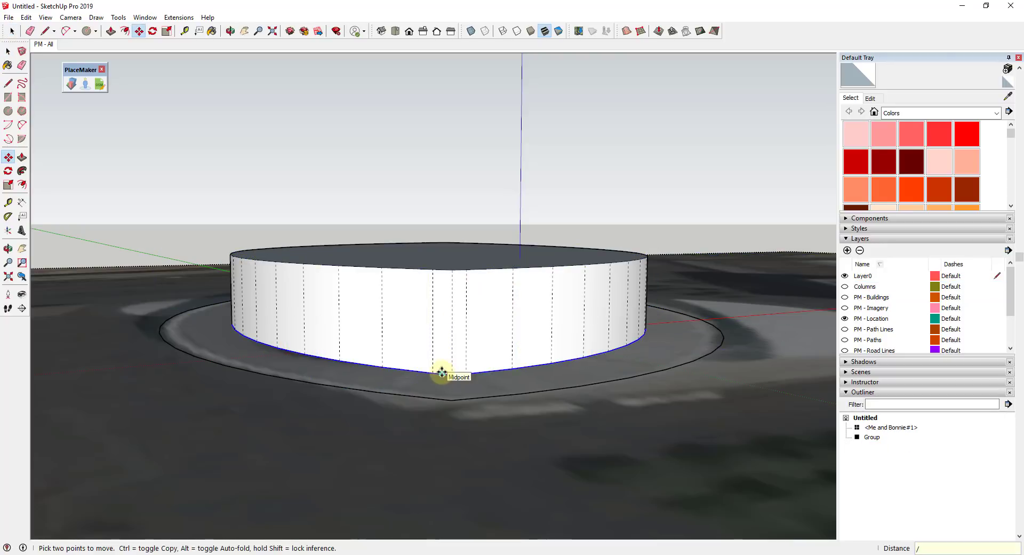
text(/5)
key(Return)
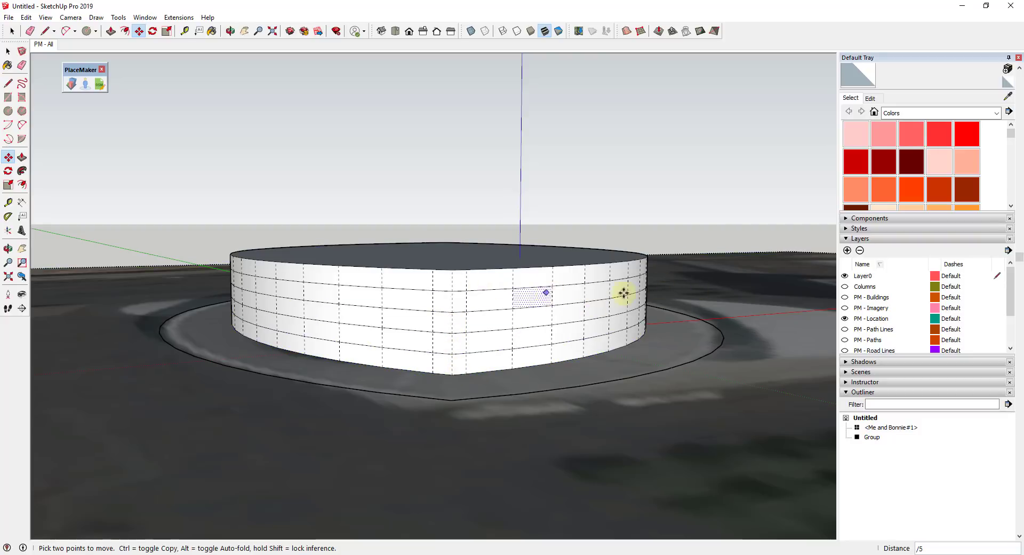
Select all the faces and edges of the panelled wall, leaving out the top face and the outer base ring
mouse_move(483, 315)
middle_down()
mouse_move(494, 331)
mouse_move(501, 315)
mouse_move(468, 295)
mouse_move(479, 301)
middle_up()
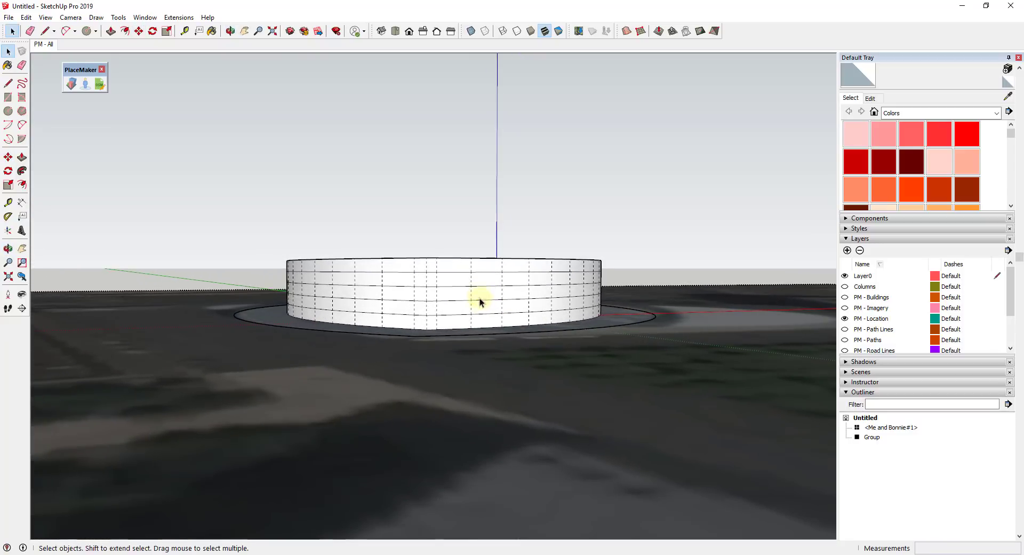
click(450, 292)
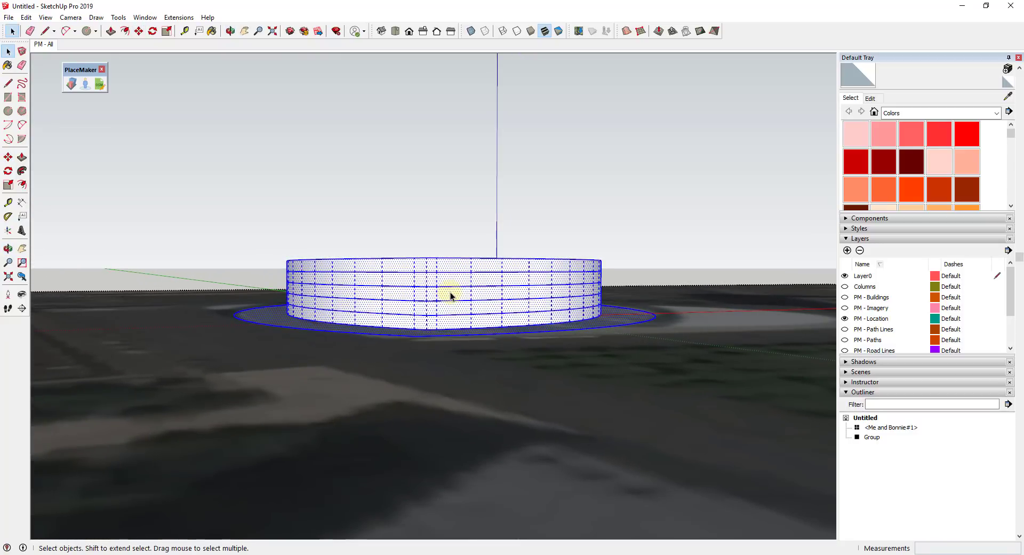
double_click(450, 292)
drag(252, 228, 623, 334)
middle_drag(469, 276, 246, 318)
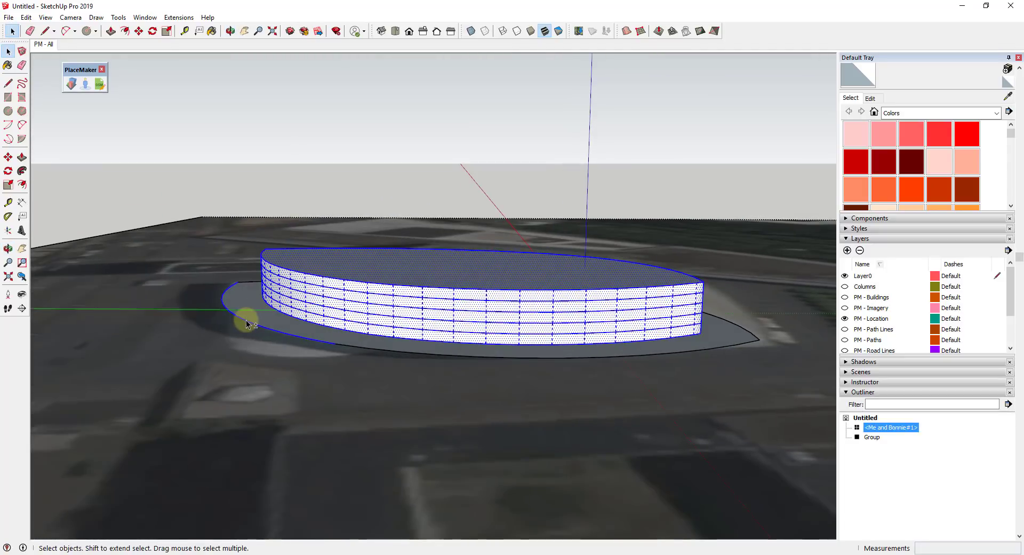
middle_drag(411, 270, 334, 327)
scroll(366, 326, up, 1)
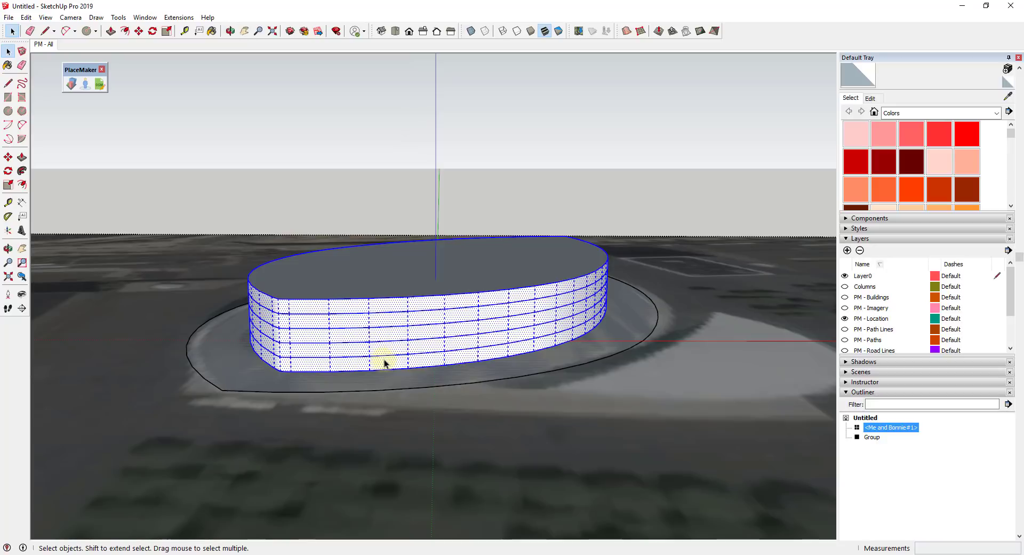
Generate a lattice on the selected wall panels with Lattice Maker, using 'Glass' as the pane material
click(176, 19)
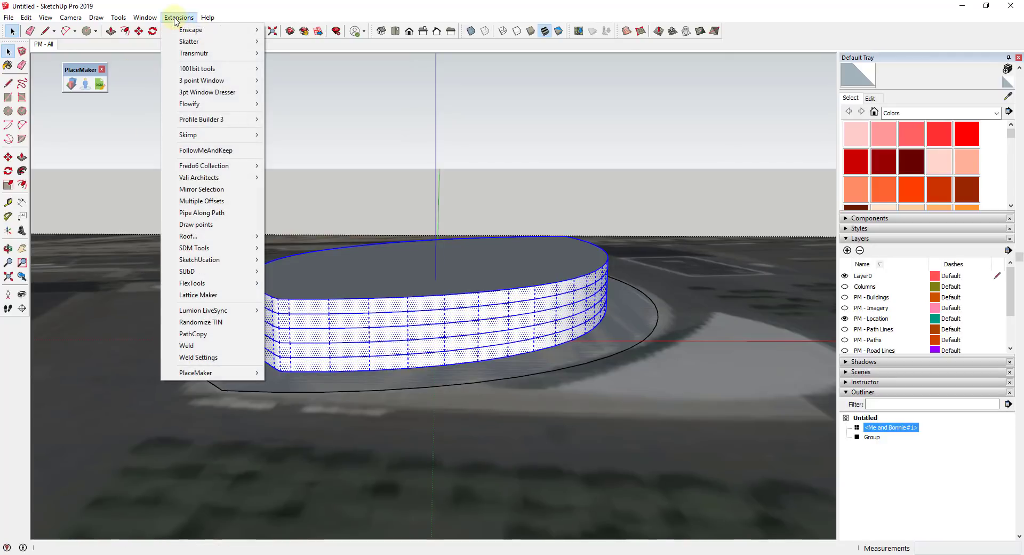
click(219, 296)
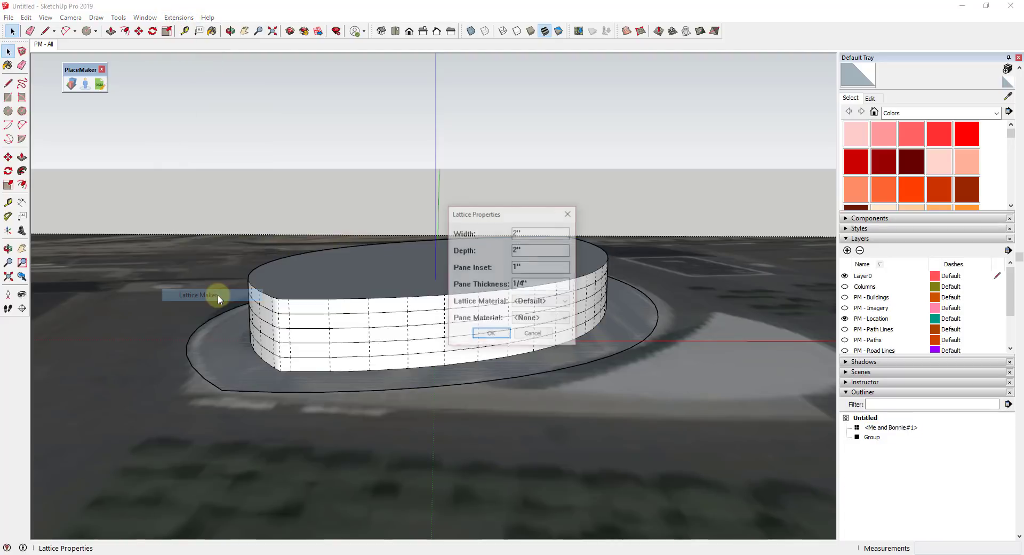
click(537, 319)
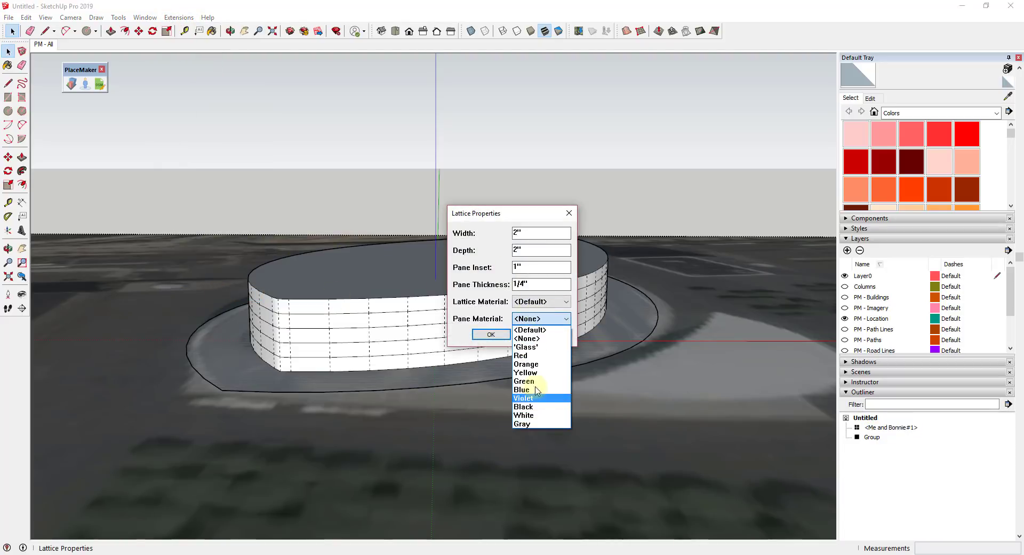
click(527, 347)
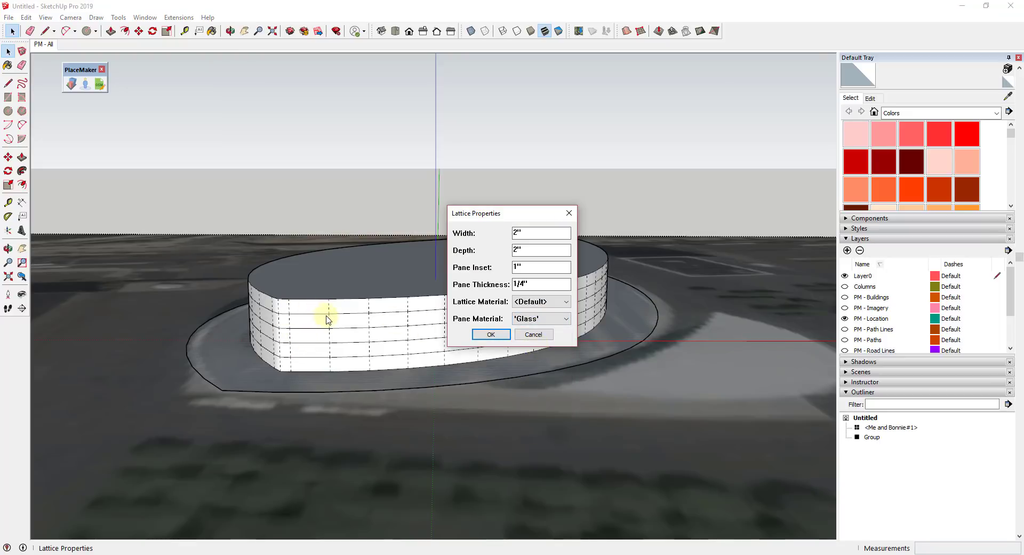
click(489, 335)
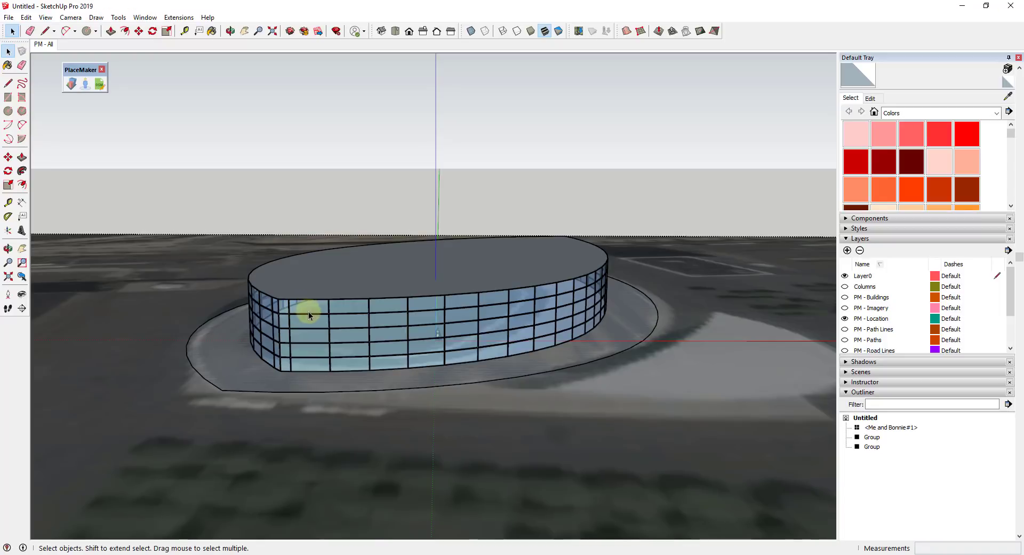
Examine the glazed lattice wall up close and from around the building's pointed corner
scroll(305, 326, up, 8)
middle_drag(297, 274, 576, 235)
scroll(560, 256, up, 3)
scroll(576, 234, up, 5)
scroll(577, 267, down, 5)
middle_drag(578, 308, 531, 284)
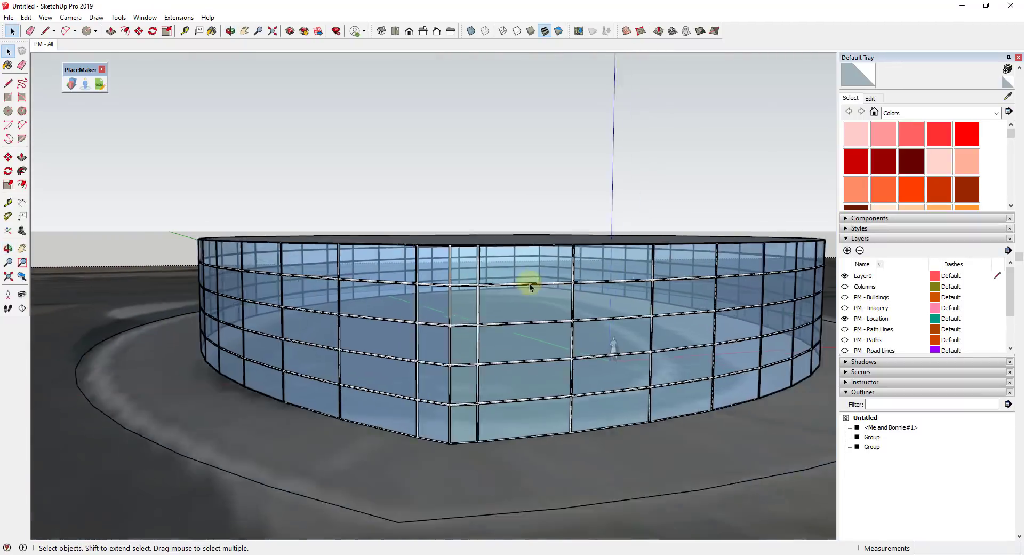
scroll(560, 341, down, 2)
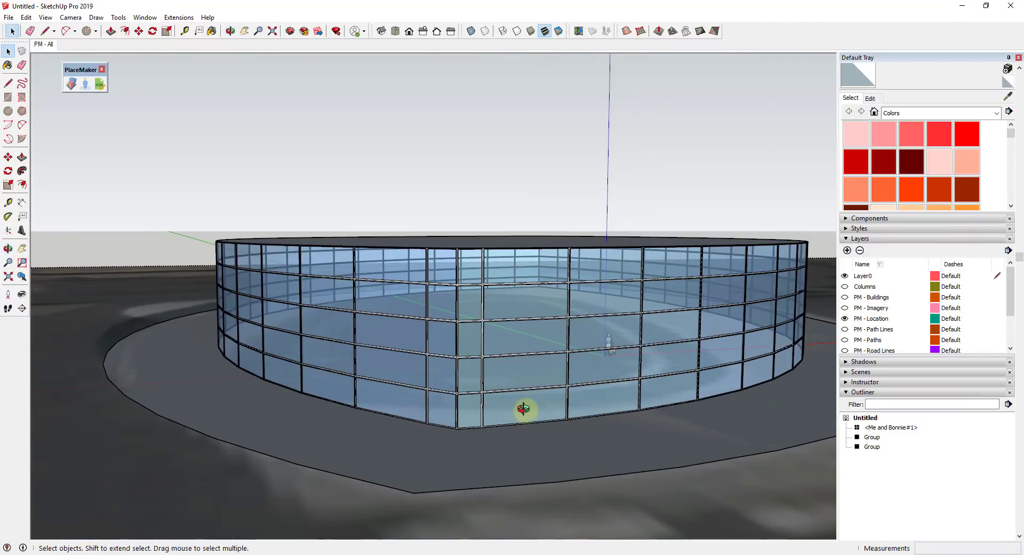
middle_drag(523, 409, 534, 405)
Turn on the visibility of the Columns layer and switch off the display of hidden geometry
click(845, 286)
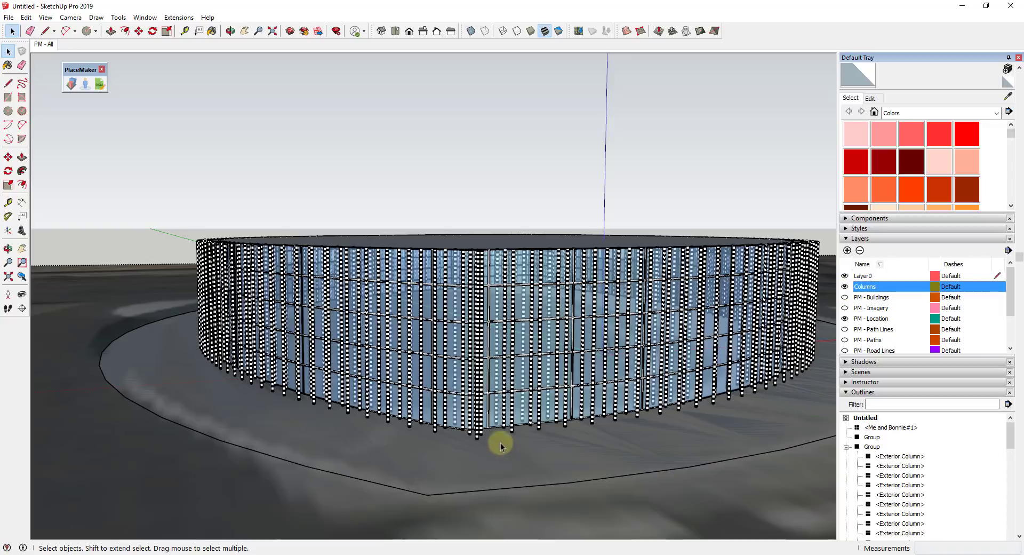
middle_drag(500, 446, 498, 343)
click(46, 18)
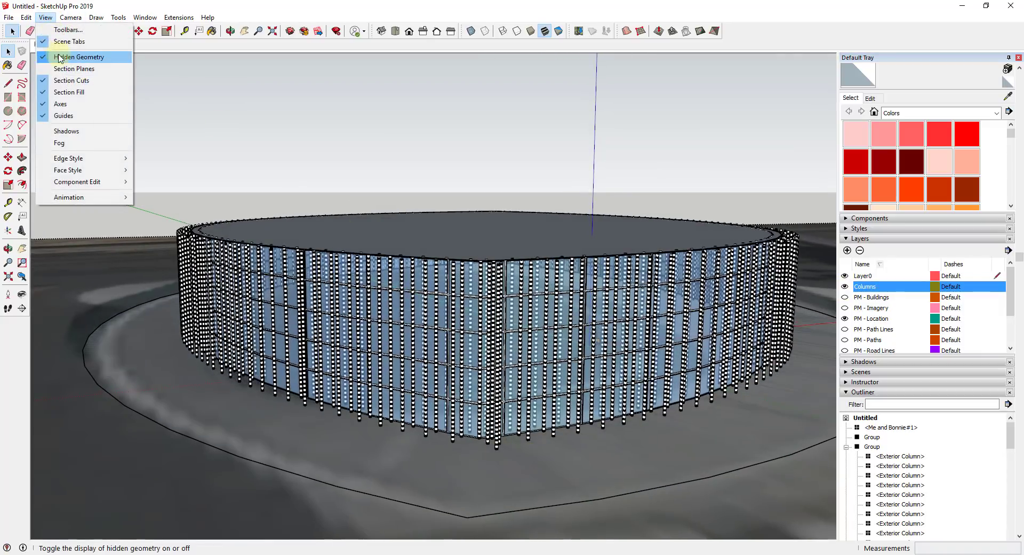
click(59, 57)
middle_drag(384, 305, 451, 284)
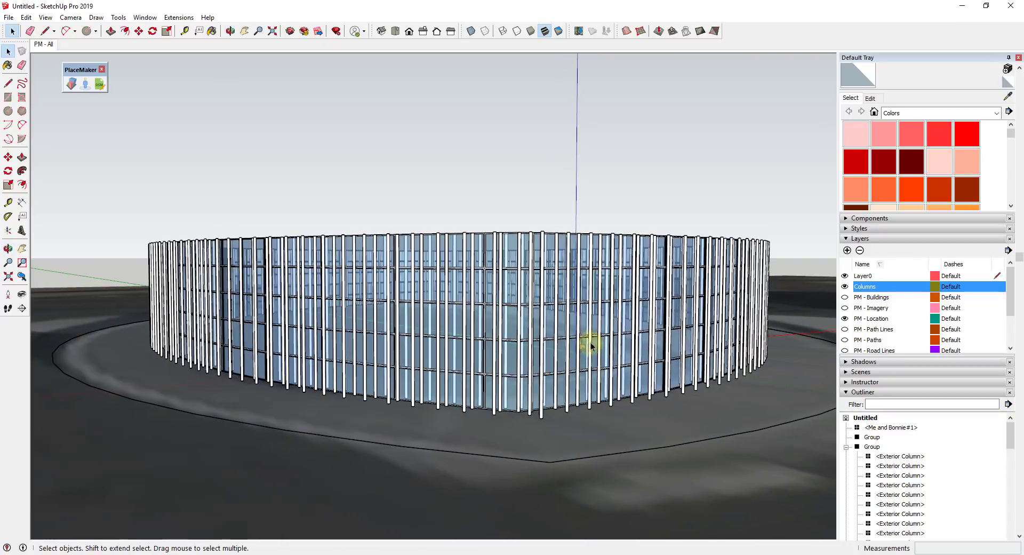
middle_drag(578, 322, 578, 293)
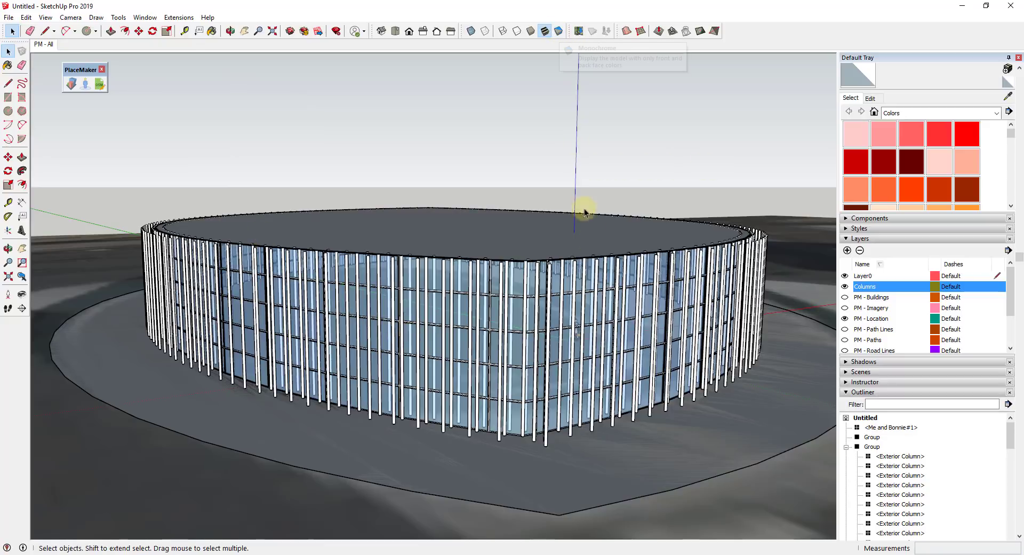
Switch the face style to Monochrome and turn off the visibility of the Columns layer
click(558, 32)
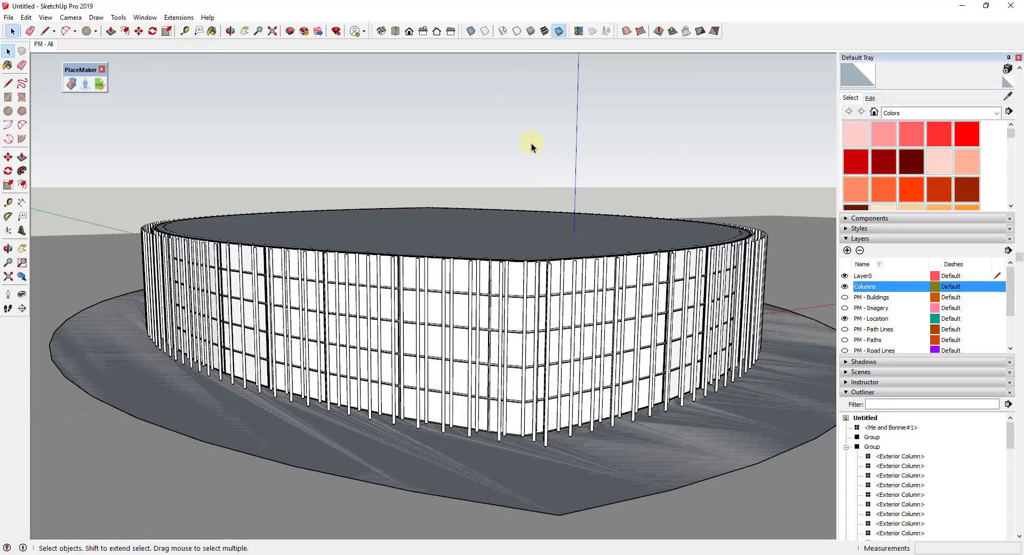
click(845, 287)
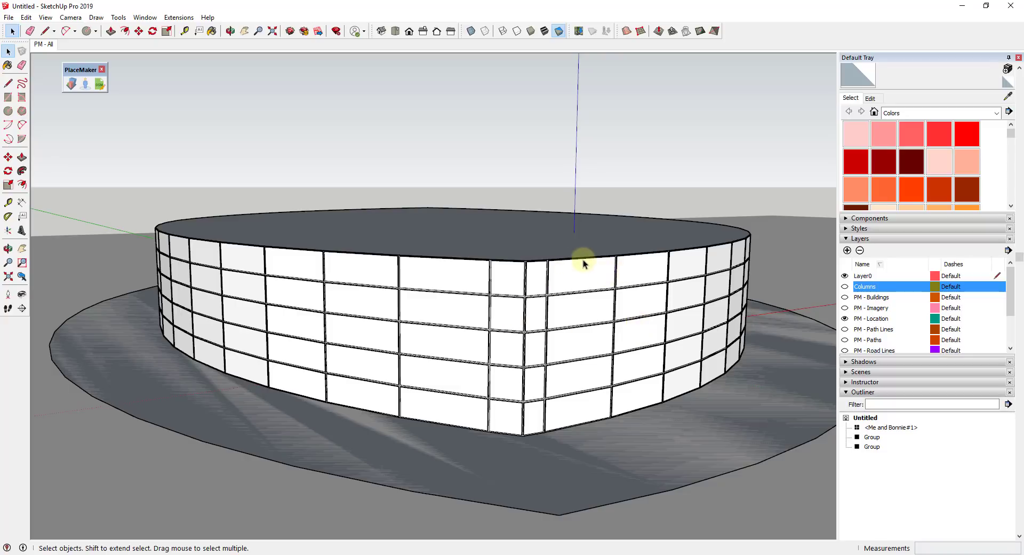
scroll(583, 263, up, 3)
middle_drag(580, 253, 462, 366)
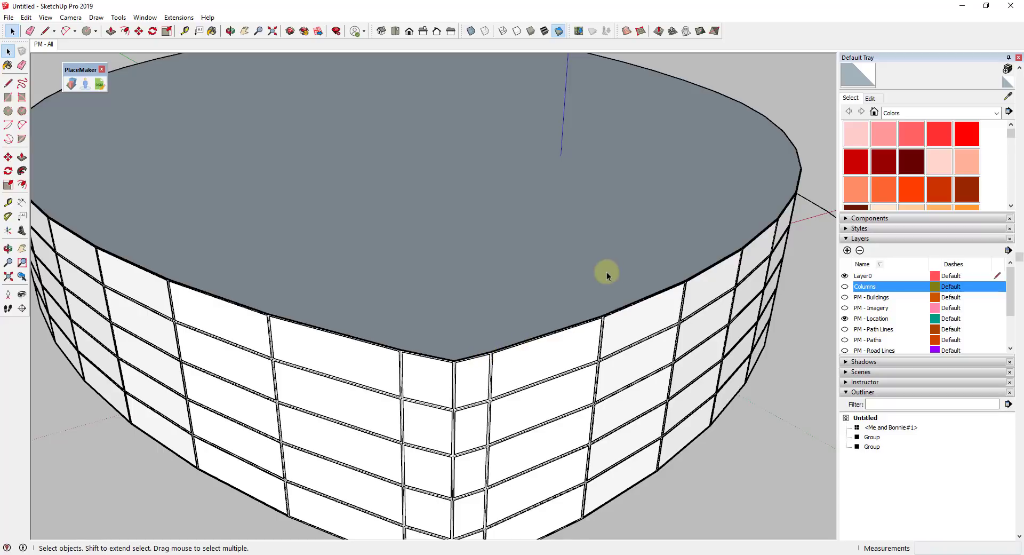
Copy the base ring face and its edges 30' straight up from the wall's bottom corner to its top
scroll(607, 271, down, 5)
middle_drag(606, 297, 622, 206)
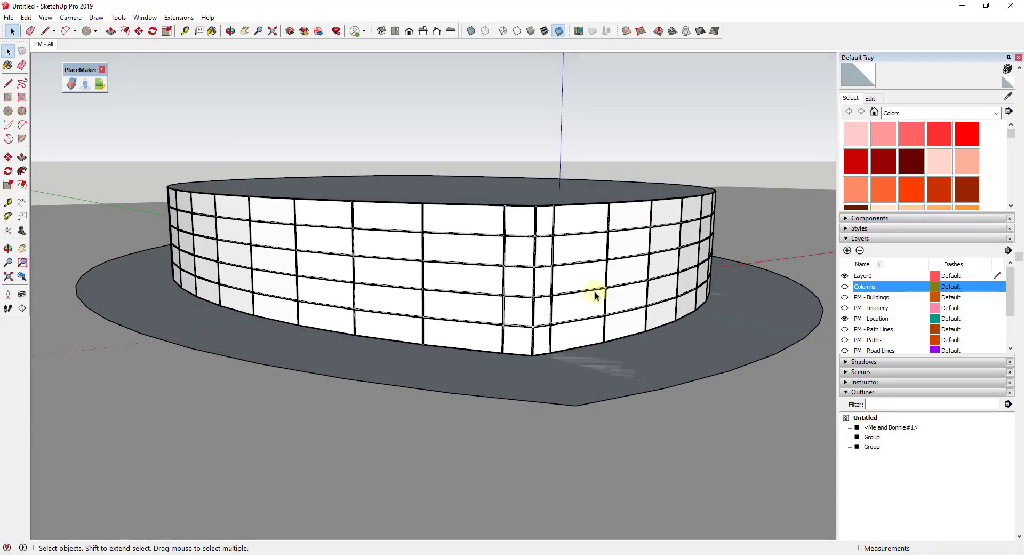
double_click(656, 373)
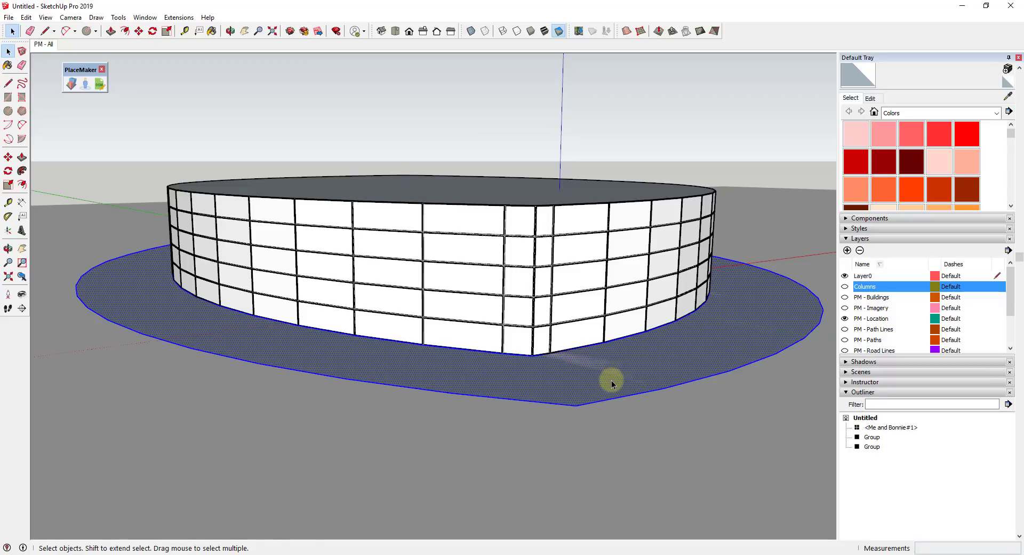
key(m)
scroll(535, 349, up, 4)
scroll(537, 353, down, 3)
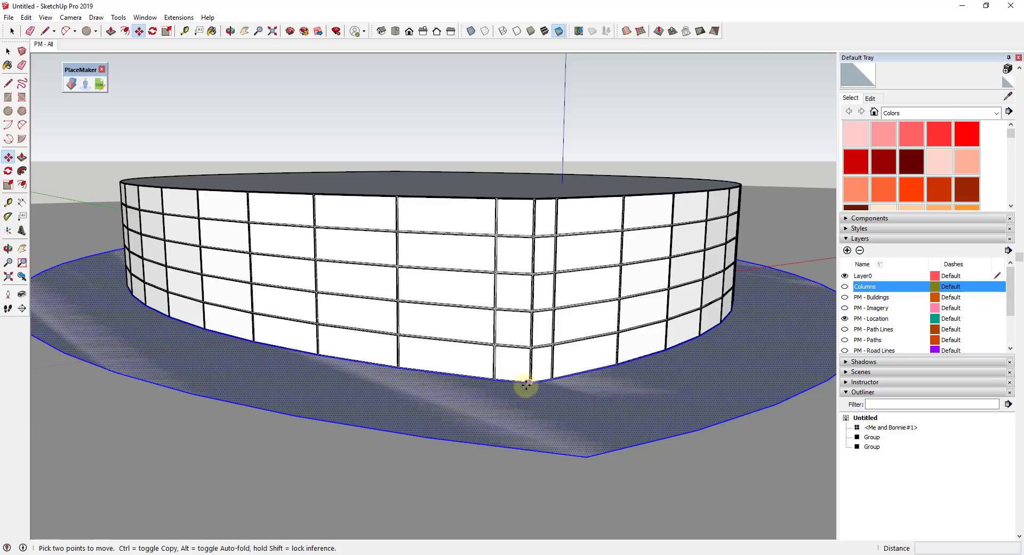
scroll(529, 383, up, 6)
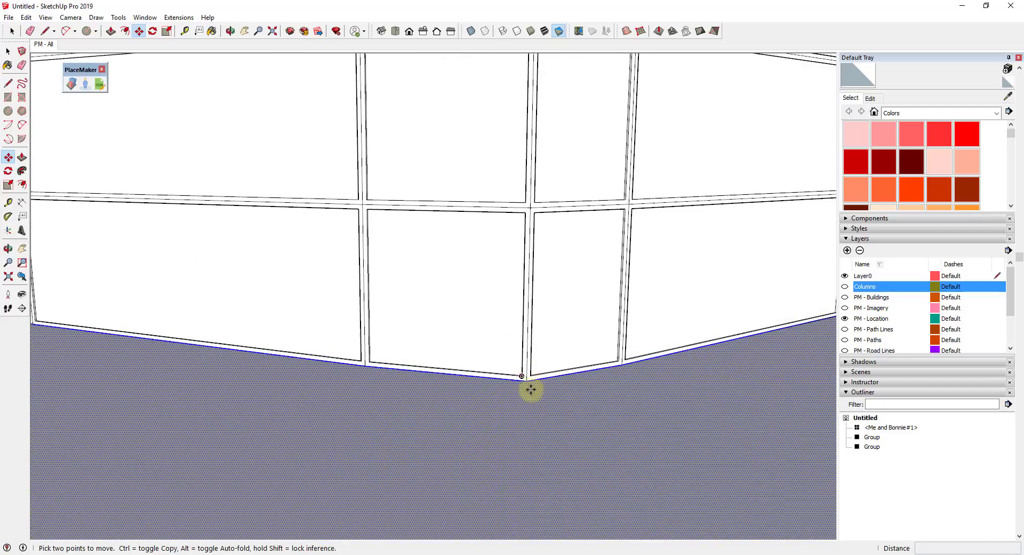
scroll(527, 380, up, 3)
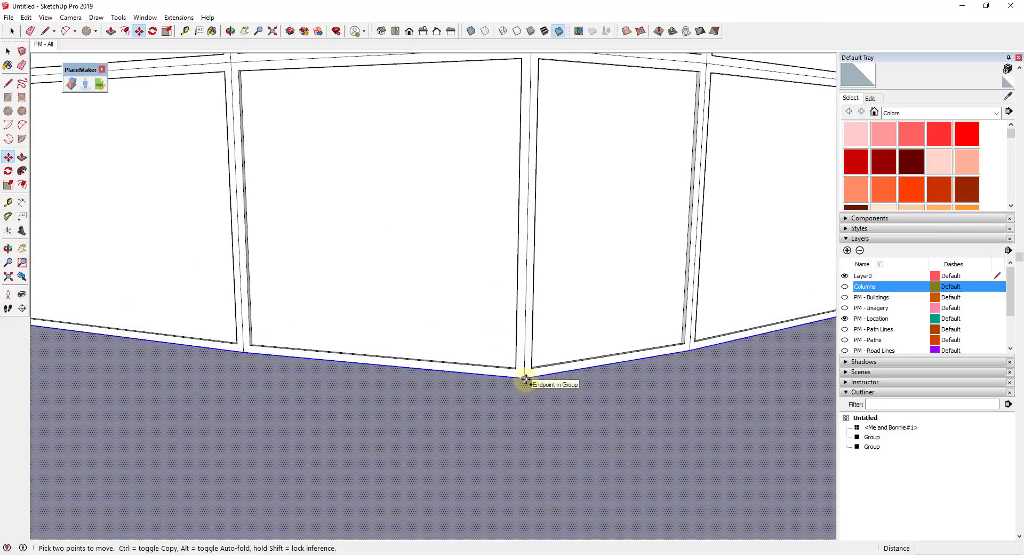
click(526, 380)
key(ctrl)
scroll(528, 381, down, 6)
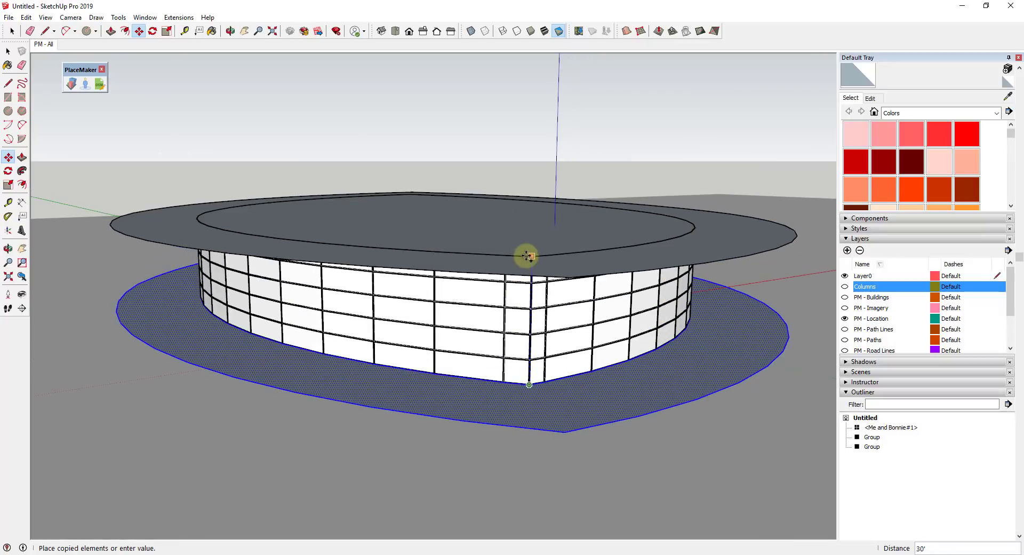
click(530, 249)
key(space)
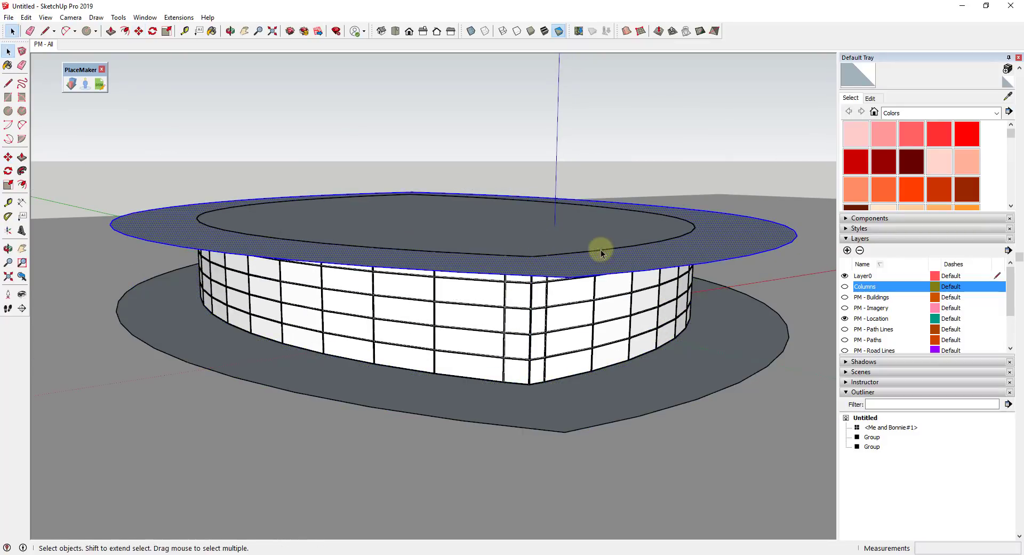
Make the copied ring at the top of the wall, with its bounding edges, into a group
middle_drag(601, 253, 607, 313)
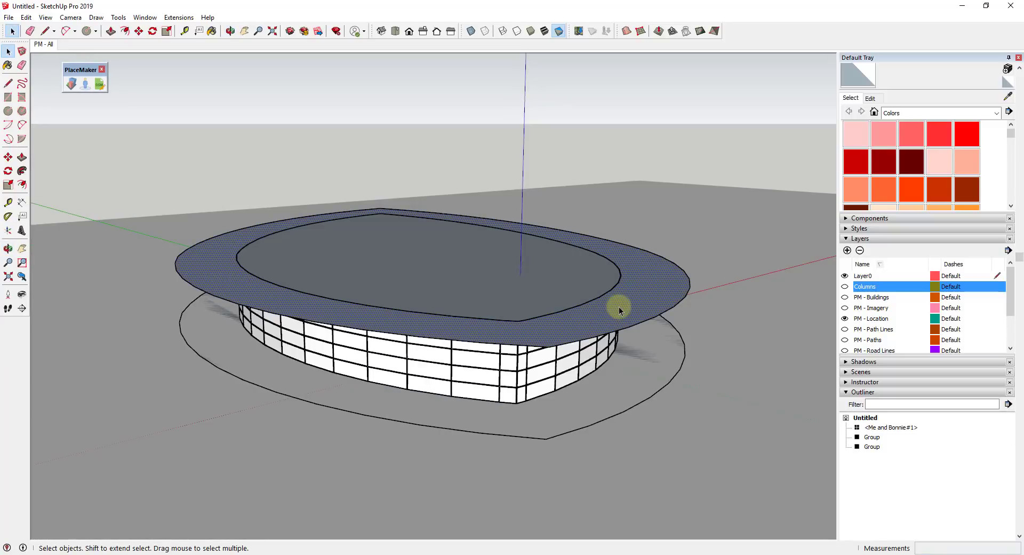
double_click(617, 305)
right_click(617, 305)
click(648, 278)
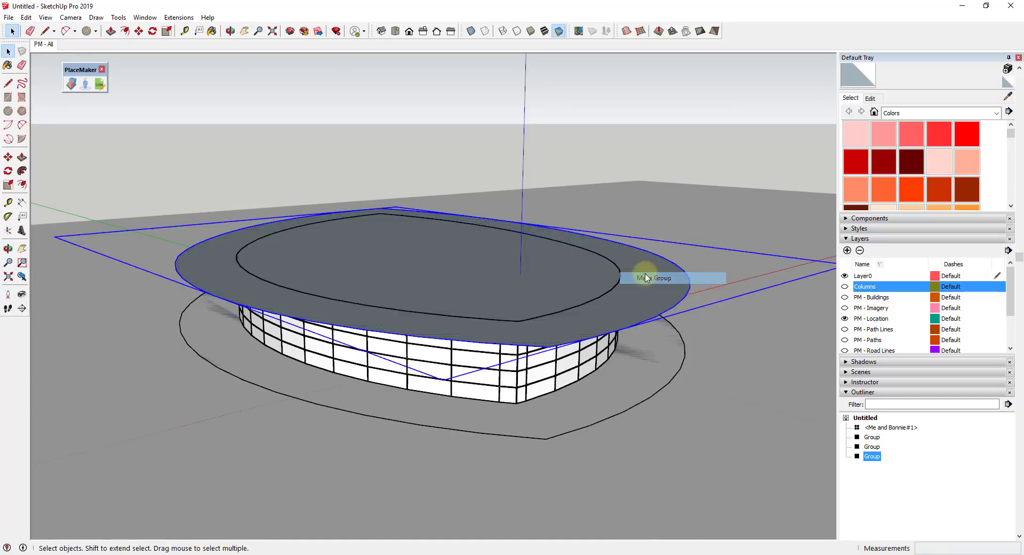
Open the roof ring group for editing and push/pull its face up about 2' to form a slab
double_click(637, 291)
key(p)
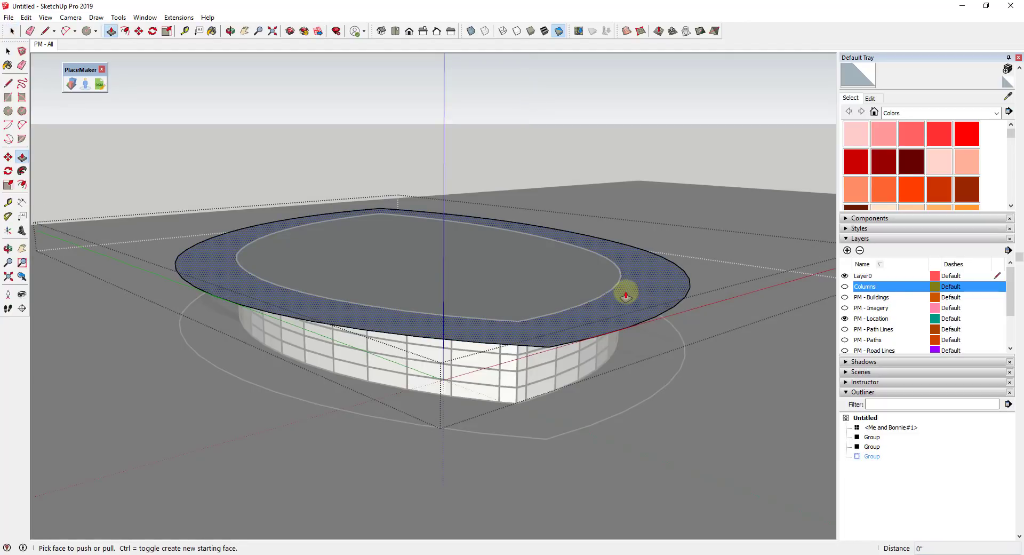
click(625, 295)
key(space)
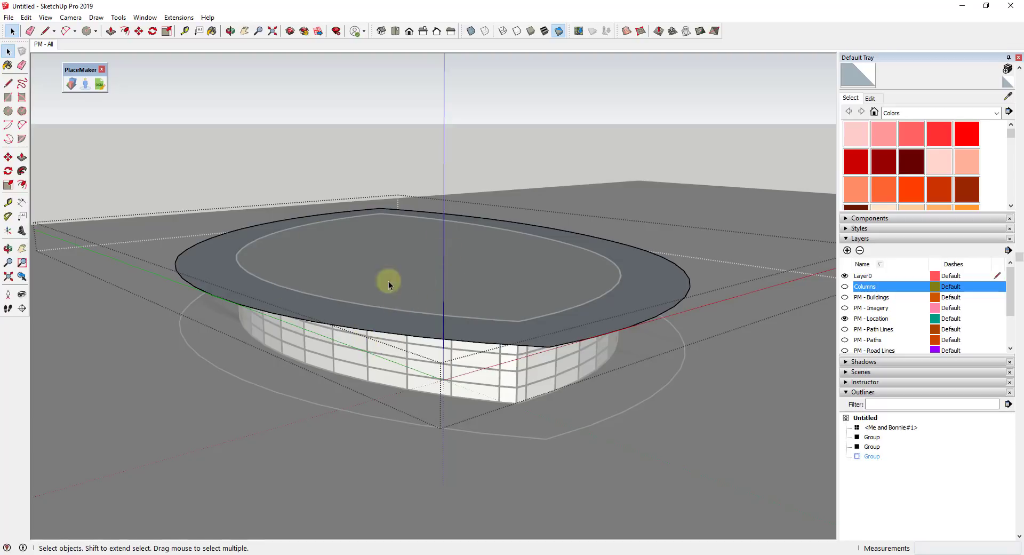
key(p)
click(620, 301)
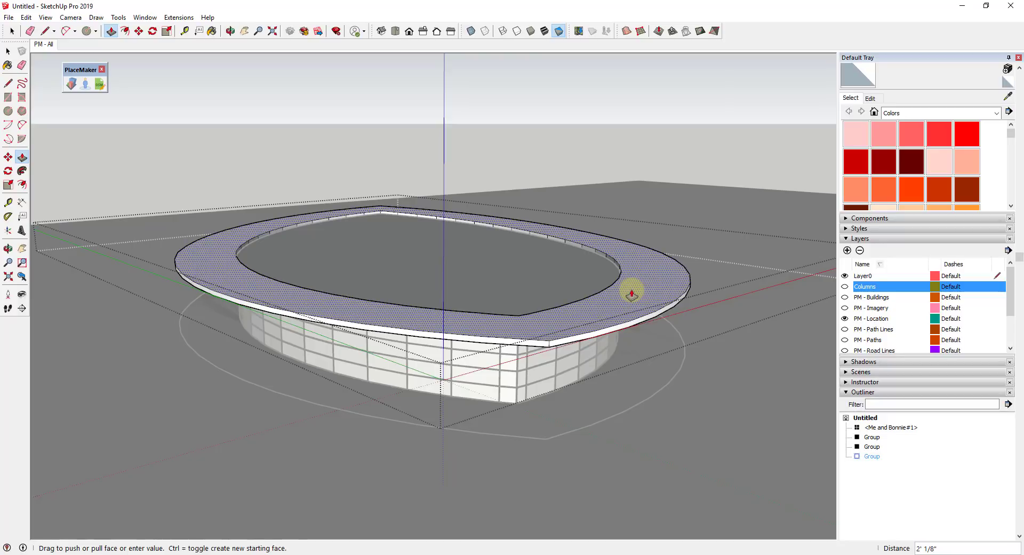
click(631, 292)
key(space)
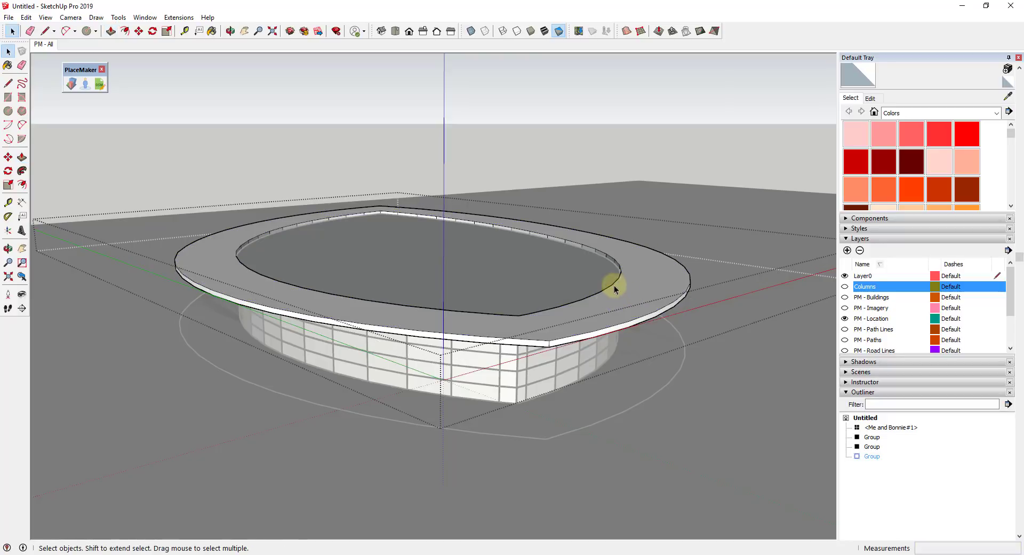
Erase the inner ring edges from the roof slab's top face in top view, keeping only its outer outline
key(e)
click(618, 280)
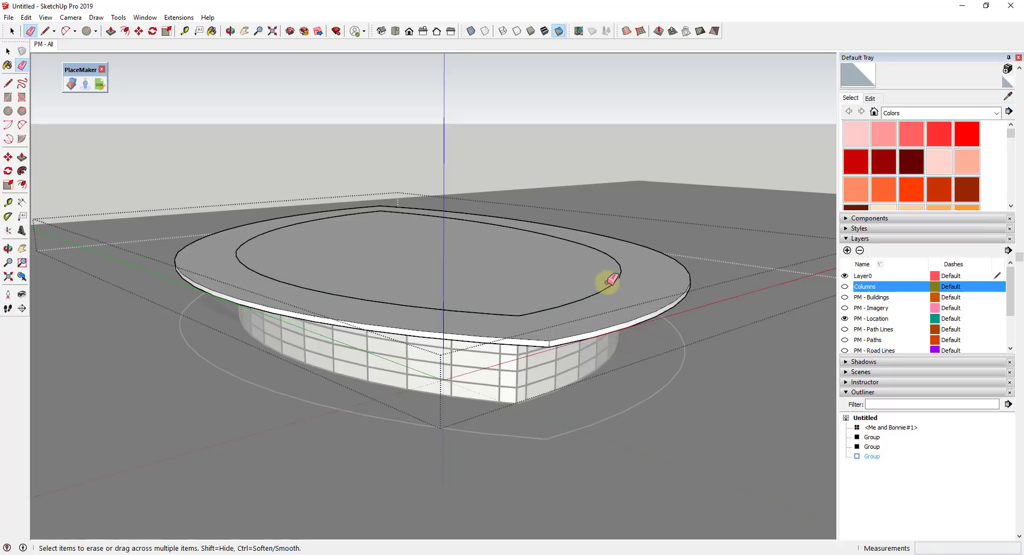
mouse_move(606, 279)
middle_down()
mouse_move(485, 403)
mouse_move(496, 393)
middle_up()
scroll(470, 379, down, 3)
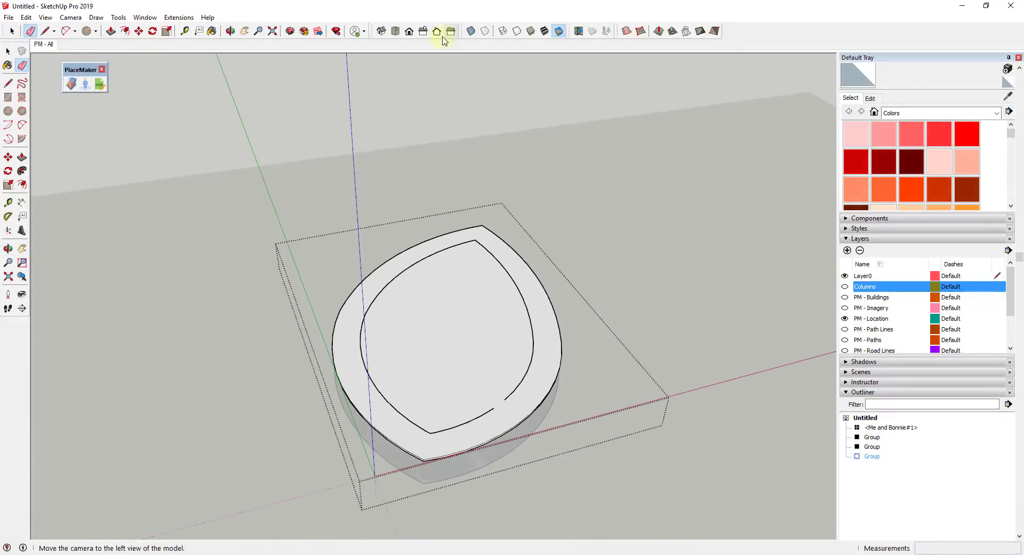
click(395, 31)
scroll(458, 288, down, 2)
key(space)
scroll(299, 290, up, 2)
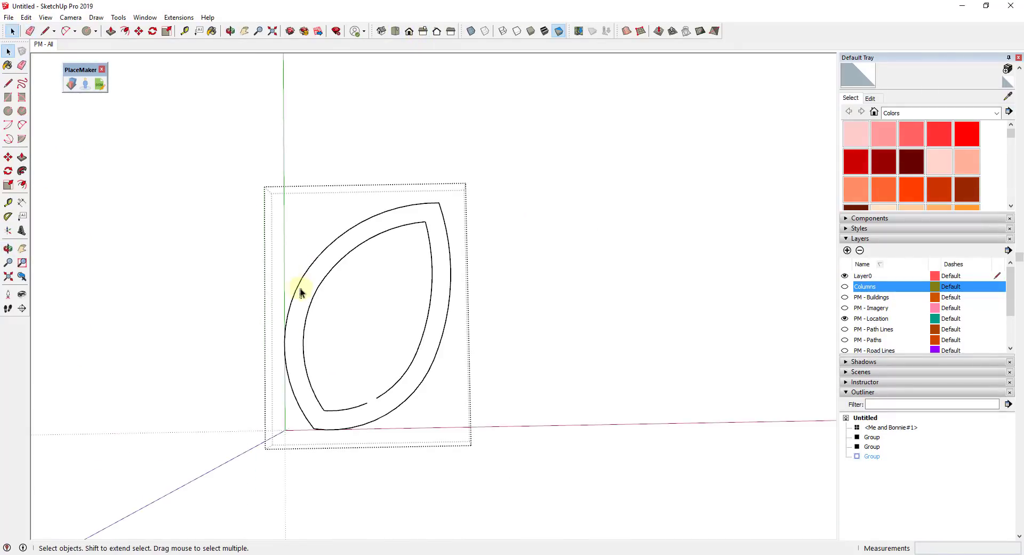
click(304, 298)
key(Delete)
drag(299, 371, 387, 424)
key(Delete)
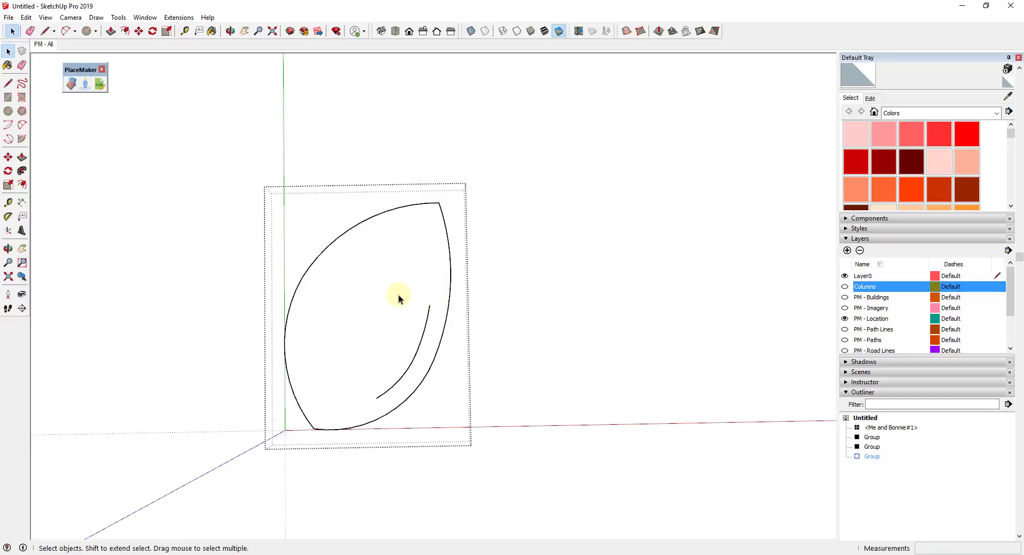
drag(366, 339, 427, 400)
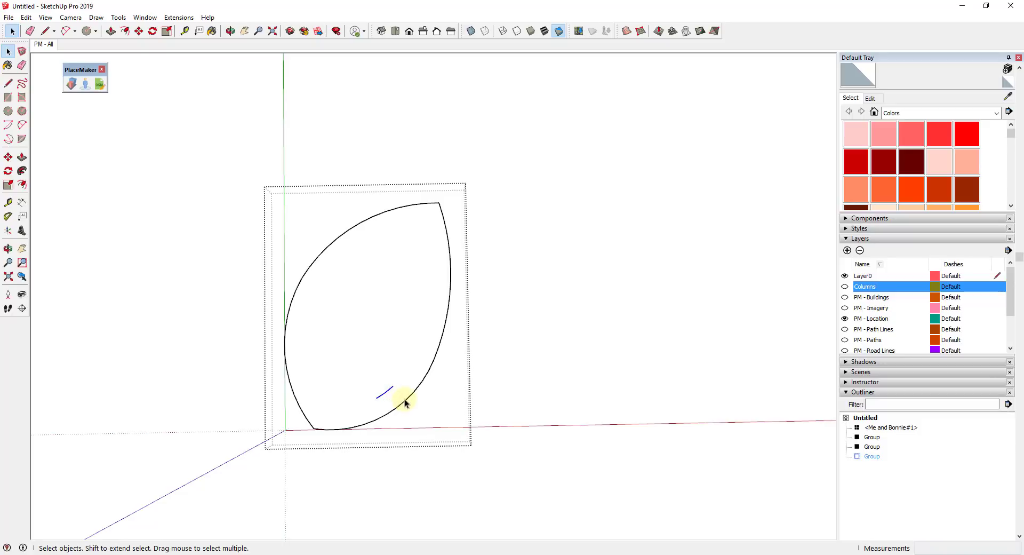
Scale the roof slab's top face about its center by 1.01 so the slab's edge flares outward
middle_drag(405, 403, 519, 327)
click(518, 330)
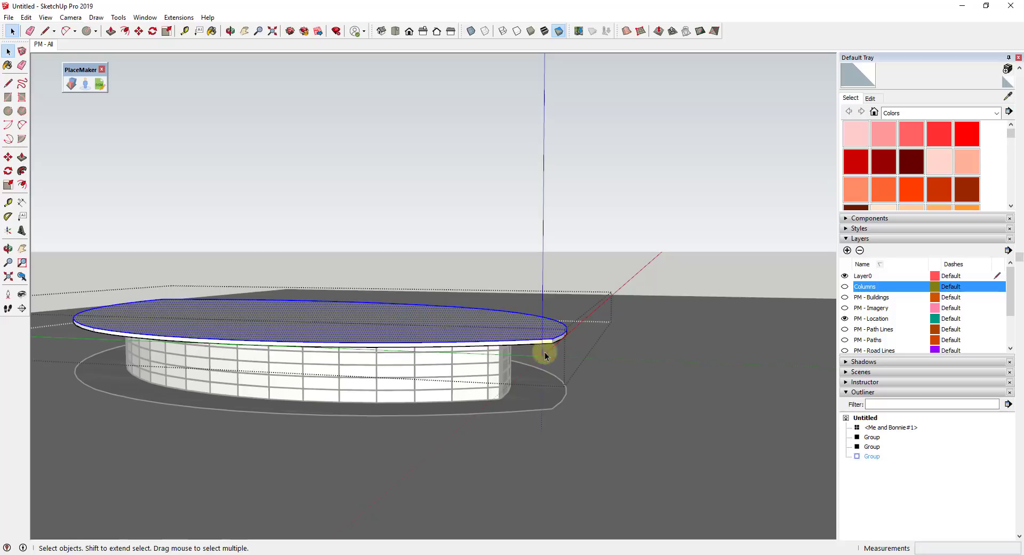
key(s)
ctrl+click(595, 305)
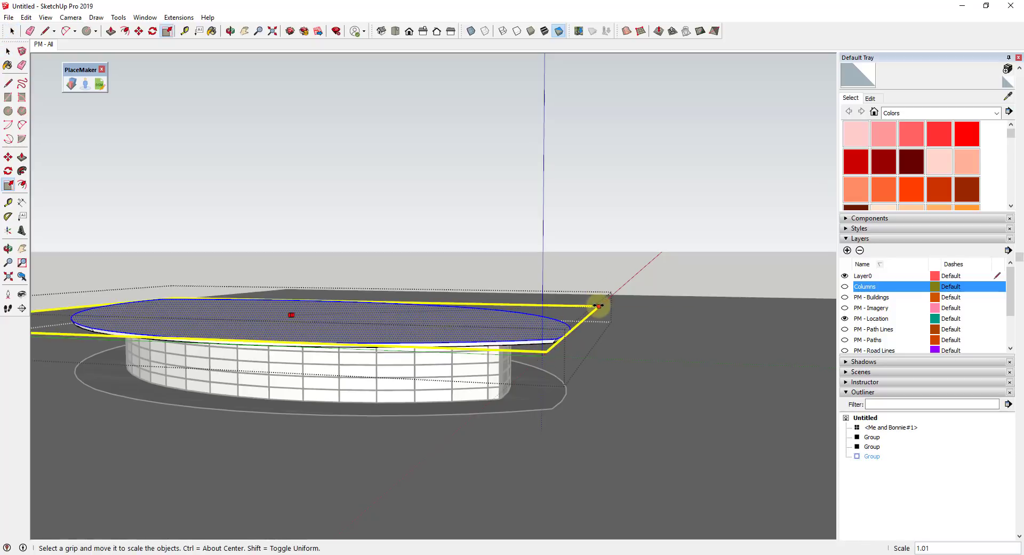
click(598, 305)
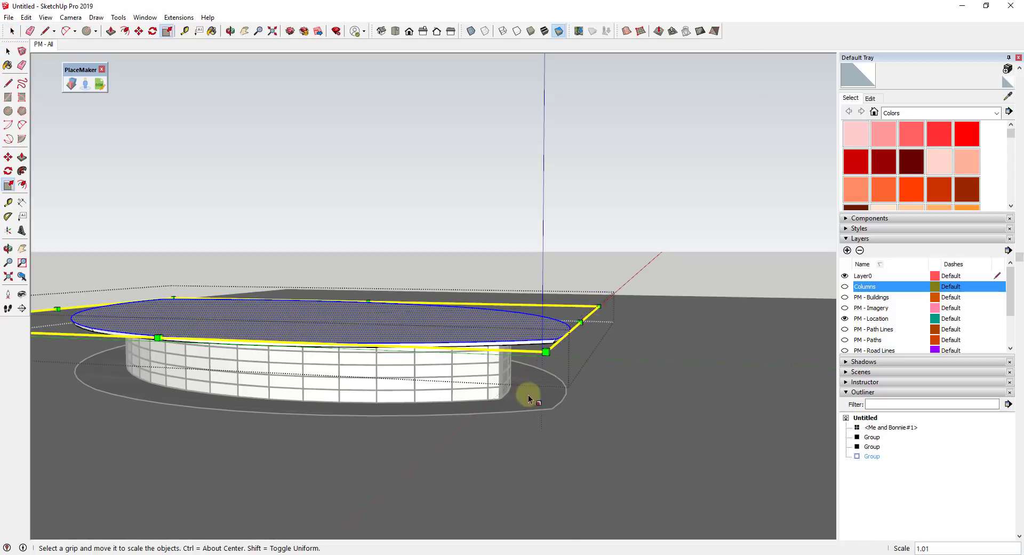
Push/pull the roof slab's top face up about 1' 9" to add a second band around the edge
scroll(521, 302, up, 3)
mouse_move(522, 302)
middle_down()
mouse_move(521, 285)
mouse_move(533, 290)
mouse_move(523, 307)
middle_up()
key(space)
key(p)
click(531, 307)
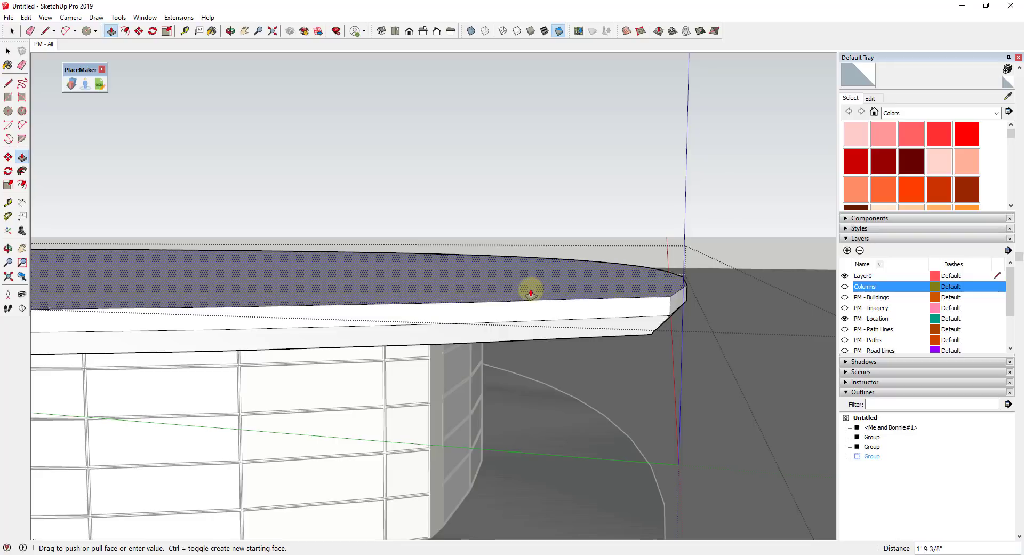
click(530, 290)
Scale the raised top face of the roof about its center to 0.99
key(space)
scroll(549, 280, down, 3)
key(s)
mouse_move(617, 265)
middle_down()
mouse_move(539, 347)
mouse_move(631, 270)
middle_up()
drag(626, 241, 633, 241)
mouse_move(634, 241)
middle_down()
mouse_move(560, 347)
mouse_move(580, 281)
mouse_move(624, 224)
middle_up()
scroll(594, 245, up, 6)
scroll(596, 261, down, 6)
drag(619, 220, 609, 222)
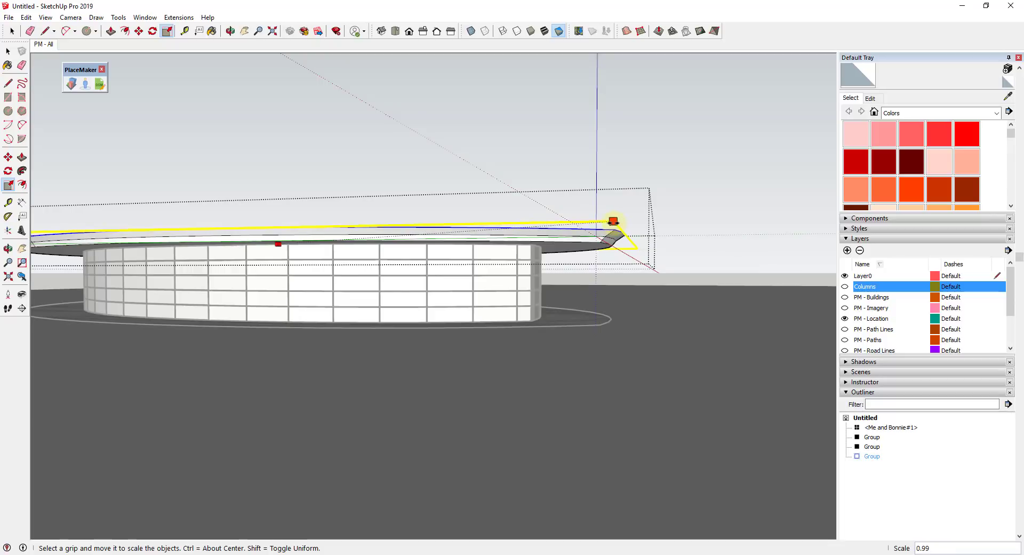
key(space)
Push/pull the roof's top face up about 3' to add a third band around the edge
middle_drag(608, 222, 571, 277)
click(571, 276)
key(p)
click(558, 283)
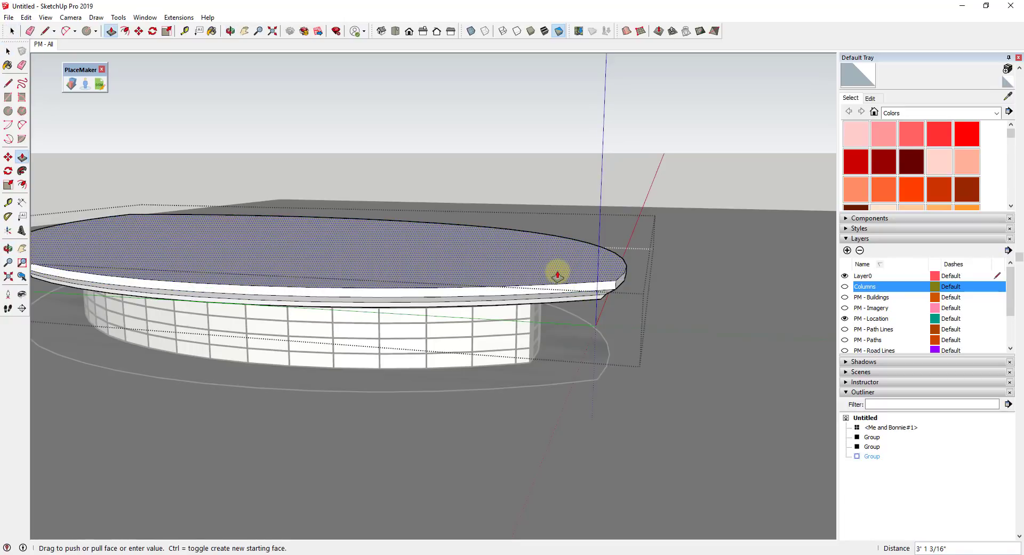
click(555, 274)
key(space)
Select all of the roof geometry, scale it down vertically to make it thinner, and close the roof group
middle_drag(544, 271, 558, 216)
scroll(549, 226, up, 3)
middle_drag(612, 237, 547, 238)
click(446, 235)
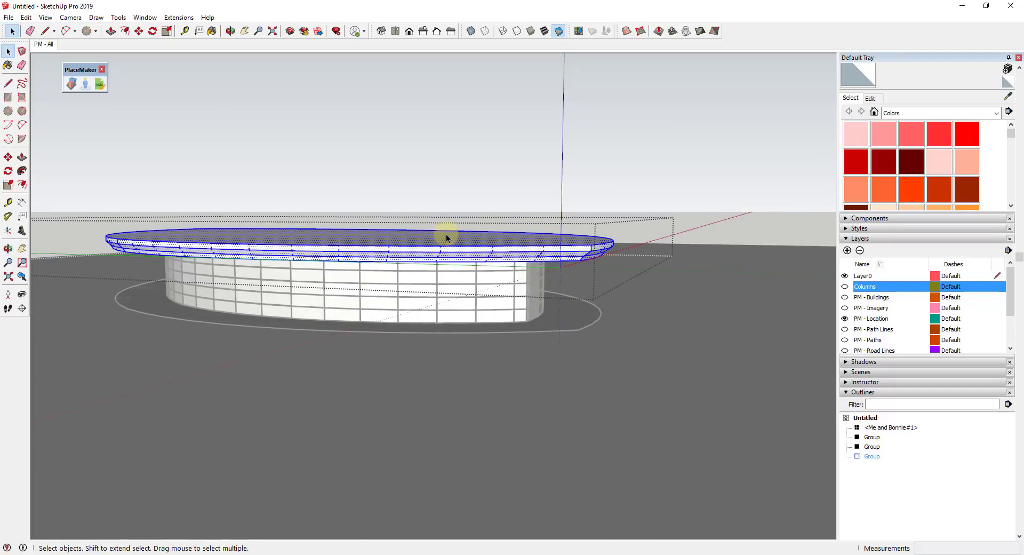
key(s)
drag(327, 234, 327, 244)
middle_drag(391, 274, 623, 276)
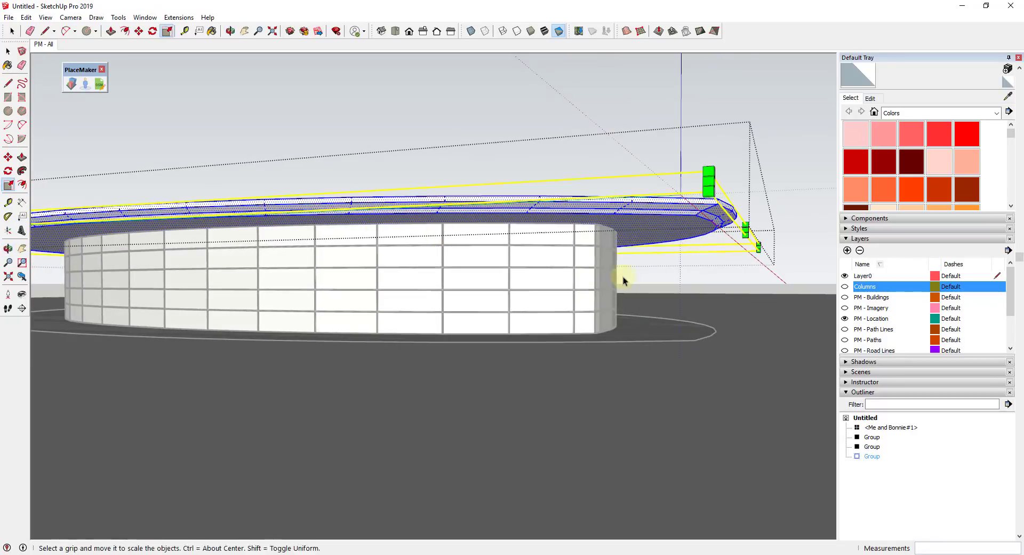
key(space)
click(722, 273)
Turn the Columns layer's visibility back on and switch the face style to Shaded With Textures to check the building
middle_drag(718, 257, 768, 313)
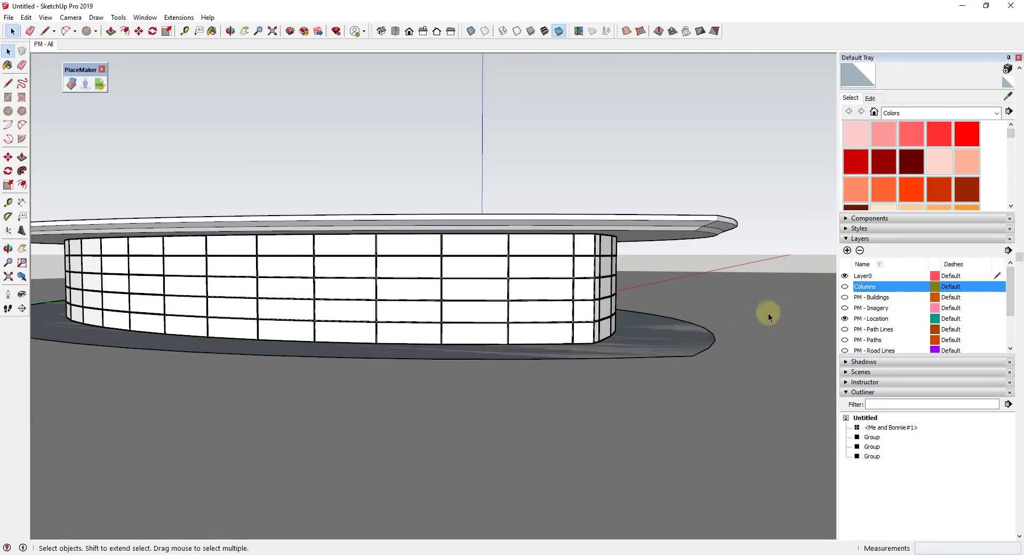
click(845, 287)
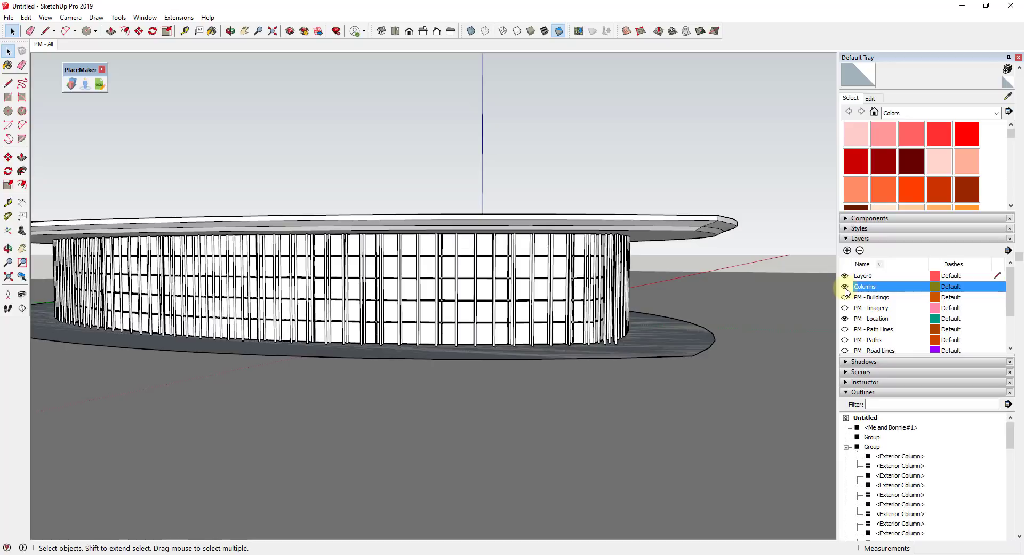
middle_drag(640, 282, 619, 256)
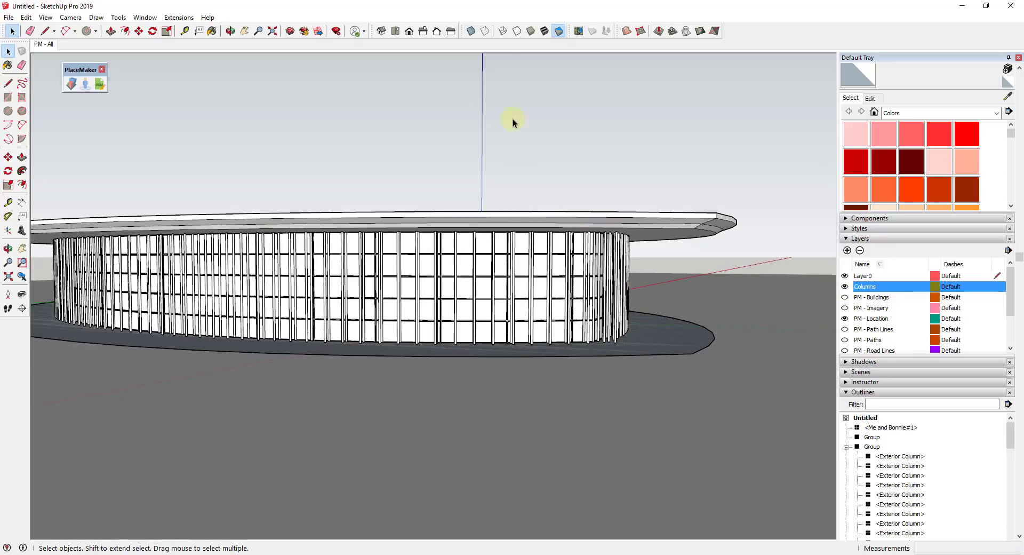
click(549, 32)
middle_drag(647, 256, 519, 248)
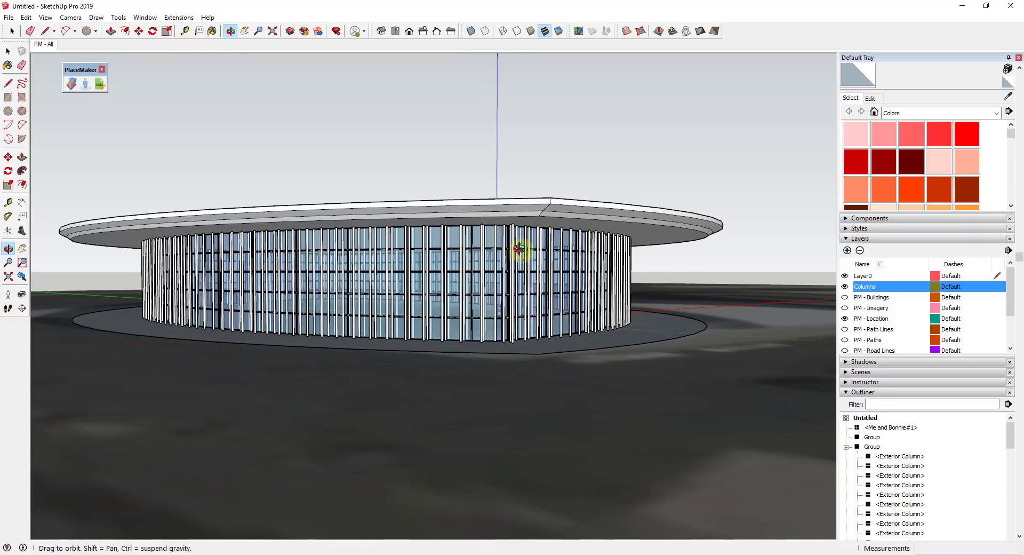
scroll(533, 261, up, 5)
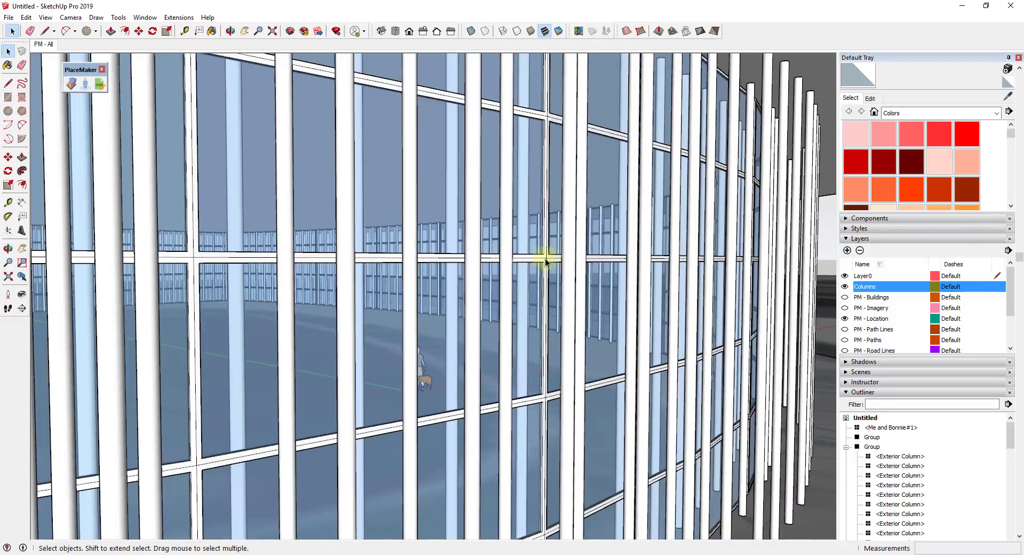
scroll(548, 258, down, 5)
middle_drag(516, 243, 613, 160)
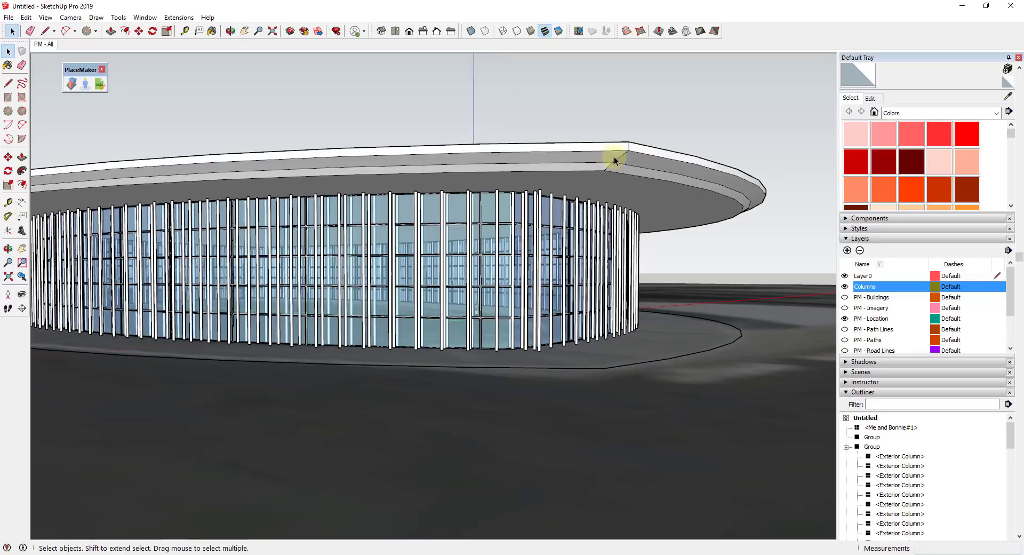